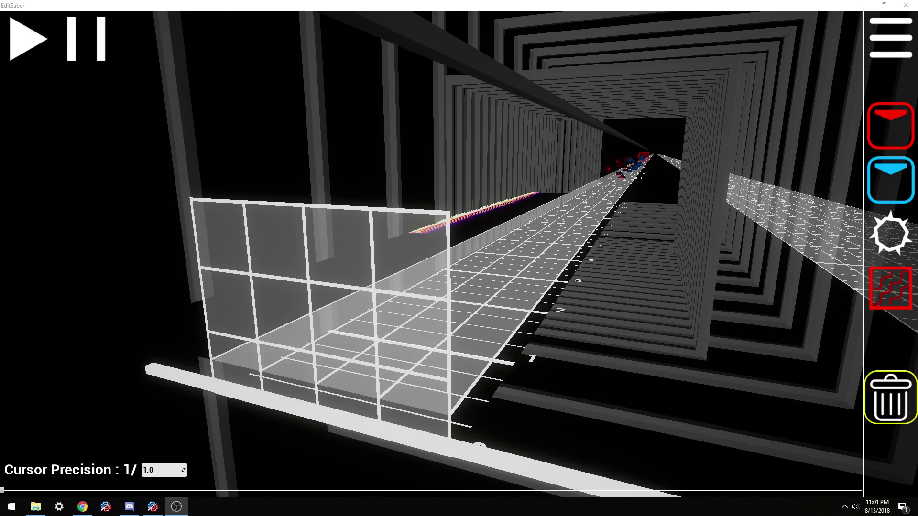
Step: Place a red note and a blue note side by side in the middle columns of the bottom row at beat 2
{"action": "scroll", "coordinate": [506, 382], "scroll_direction": "up", "scroll_amount": 2}
{"action": "left_click", "coordinate": [873, 139]}
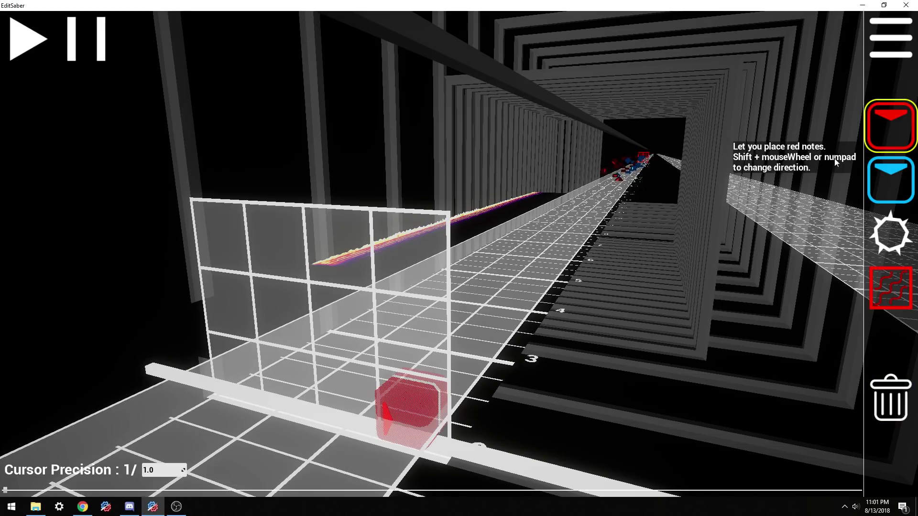
{"action": "left_click", "coordinate": [317, 382]}
{"action": "middle_click", "coordinate": [353, 391]}
{"action": "right_click_drag", "start_coordinate": [406, 406], "coordinate": [344, 432]}
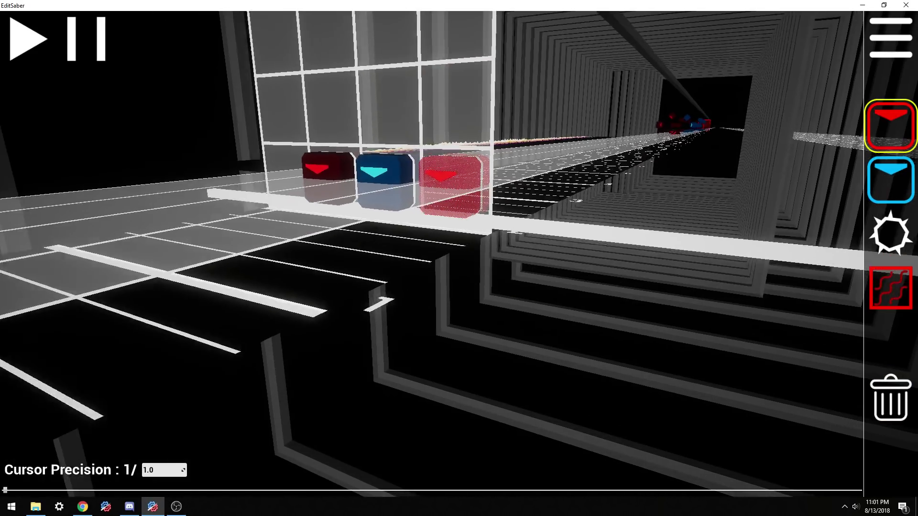
Step: Switch to the delete tool and review the selection controls listed in the editor's help
{"action": "key", "text": "s"}
{"action": "key", "text": "a"}
{"action": "right_click_drag", "start_coordinate": [450, 187], "coordinate": [544, 275]}
{"action": "key", "text": "space"}
{"action": "key", "text": "5"}
{"action": "left_click", "coordinate": [877, 46]}
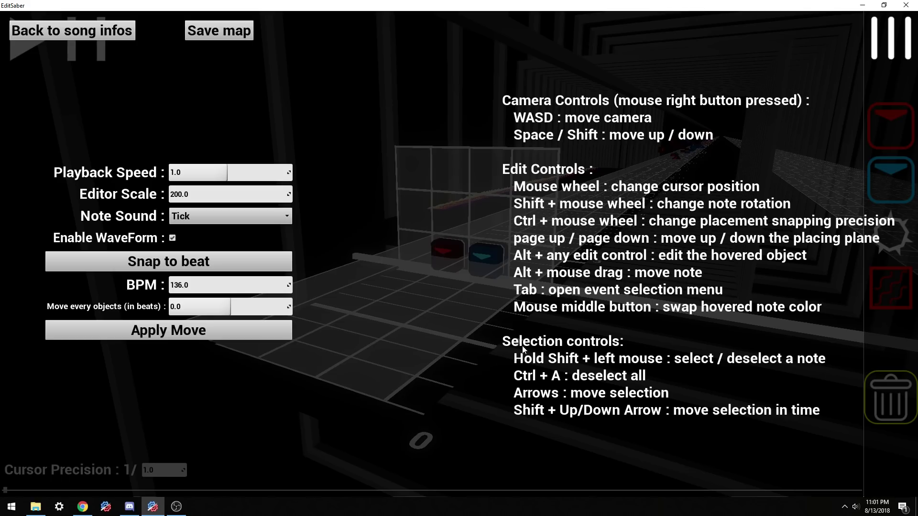
{"action": "left_click", "coordinate": [892, 48]}
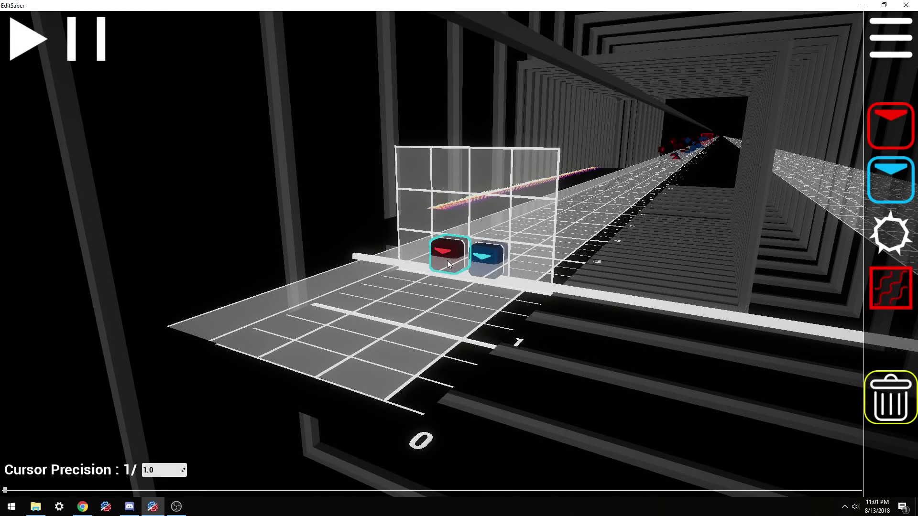
Step: Select both the red and the blue note at beat 2
{"action": "left_click", "coordinate": [484, 257]}
{"action": "left_click", "coordinate": [466, 254]}
{"action": "left_click", "coordinate": [464, 254]}
{"action": "left_click", "coordinate": [490, 260]}
Step: Place three more red notes: leftmost column, middle row at beat 3; second column, top row at beat 4; second column, bottom row at beat 5
{"action": "scroll", "coordinate": [489, 273], "scroll_direction": "up", "scroll_amount": 1}
{"action": "key", "text": "1"}
{"action": "left_click", "coordinate": [408, 209]}
{"action": "scroll", "coordinate": [430, 220], "scroll_direction": "up", "scroll_amount": 1}
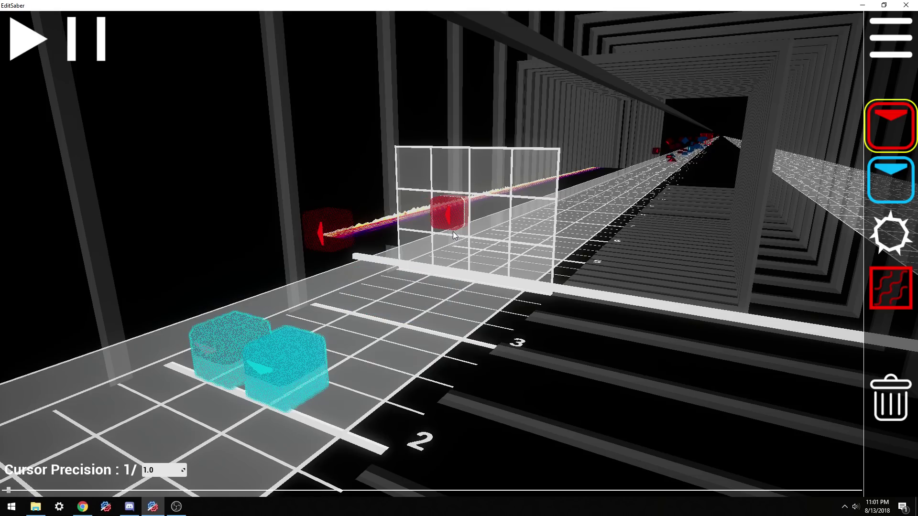
{"action": "left_click", "coordinate": [449, 170]}
{"action": "scroll", "coordinate": [452, 229], "scroll_direction": "up", "scroll_amount": 1}
{"action": "left_click", "coordinate": [451, 253]}
Step: Copy the five notes on beats 2 to 5 and paste them starting at beat 6
{"action": "scroll", "coordinate": [454, 257], "scroll_direction": "down", "scroll_amount": 3}
{"action": "key", "text": "5"}
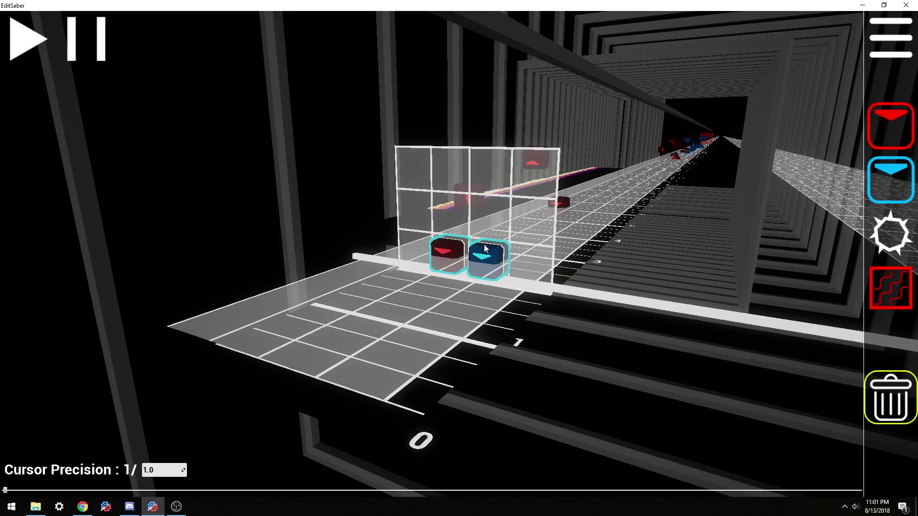
{"action": "left_click", "coordinate": [548, 160], "text": "ctrl"}
{"action": "left_click", "coordinate": [558, 203], "text": "ctrl"}
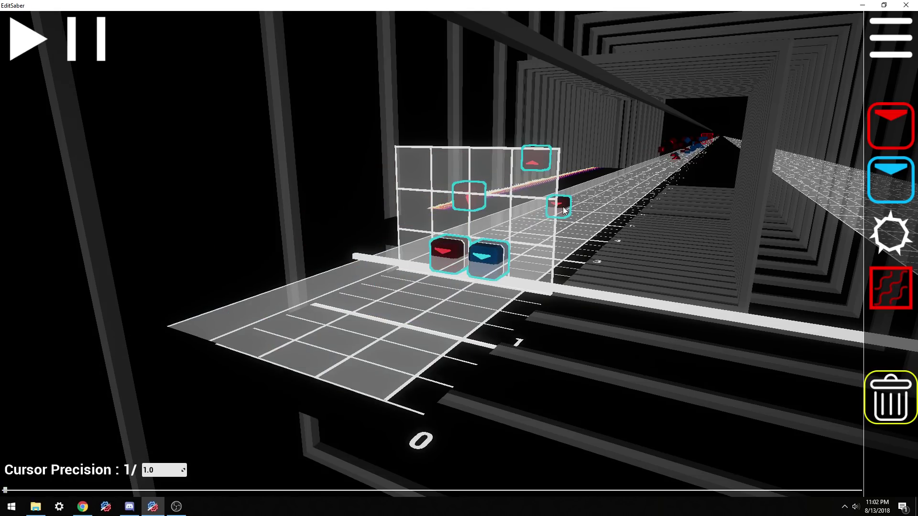
{"action": "key", "text": "ctrl+c"}
{"action": "scroll", "coordinate": [587, 276], "scroll_direction": "up", "scroll_amount": 4}
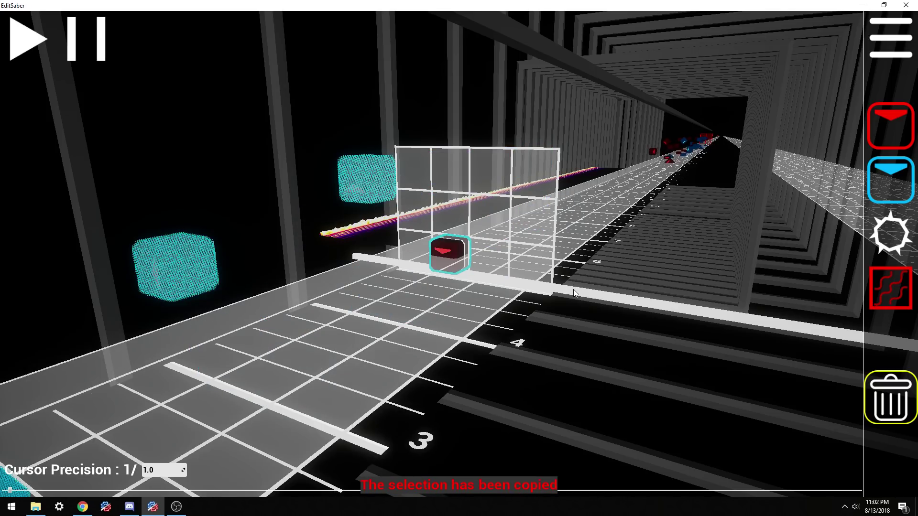
{"action": "right_click_drag", "start_coordinate": [602, 257], "coordinate": [499, 277]}
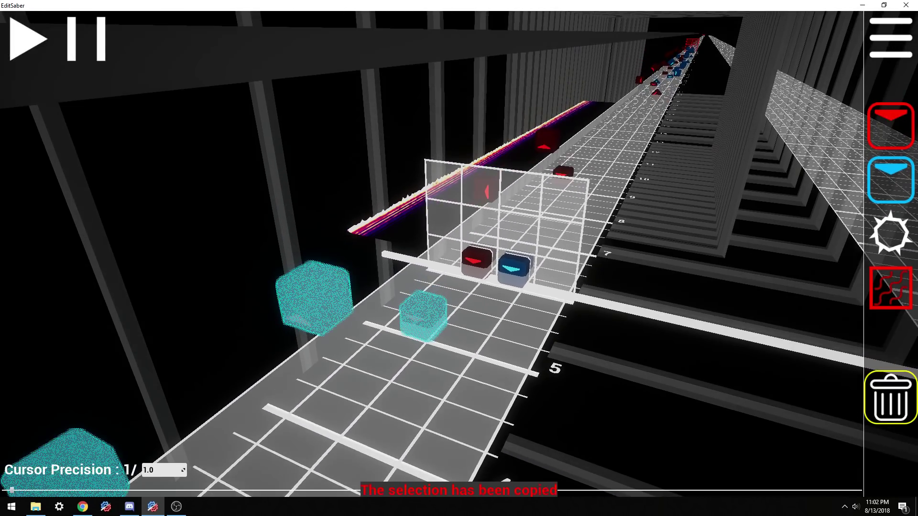
Step: Cut the five selected notes on beats 2 to 5 and paste them back in at beat 2
{"action": "scroll", "coordinate": [507, 278], "scroll_direction": "down", "scroll_amount": 5}
{"action": "scroll", "coordinate": [517, 280], "scroll_direction": "up", "scroll_amount": 1}
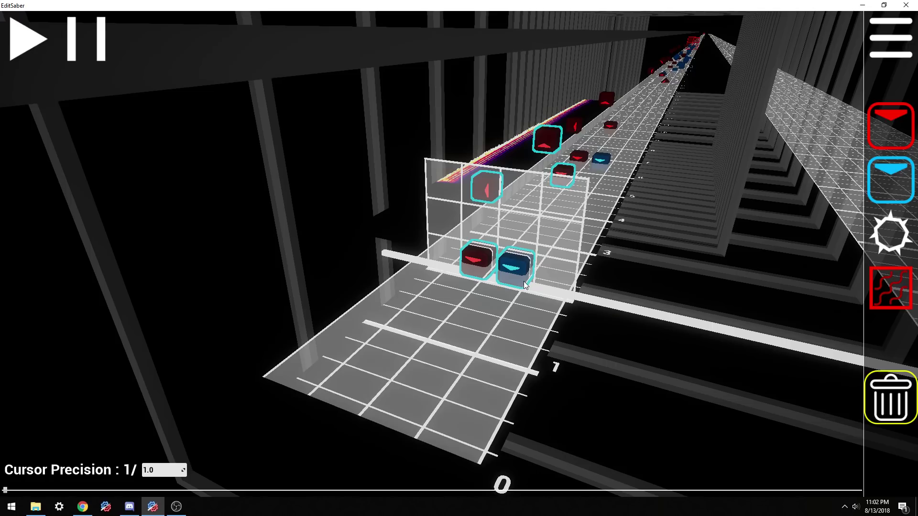
{"action": "key", "text": "ctrl+x"}
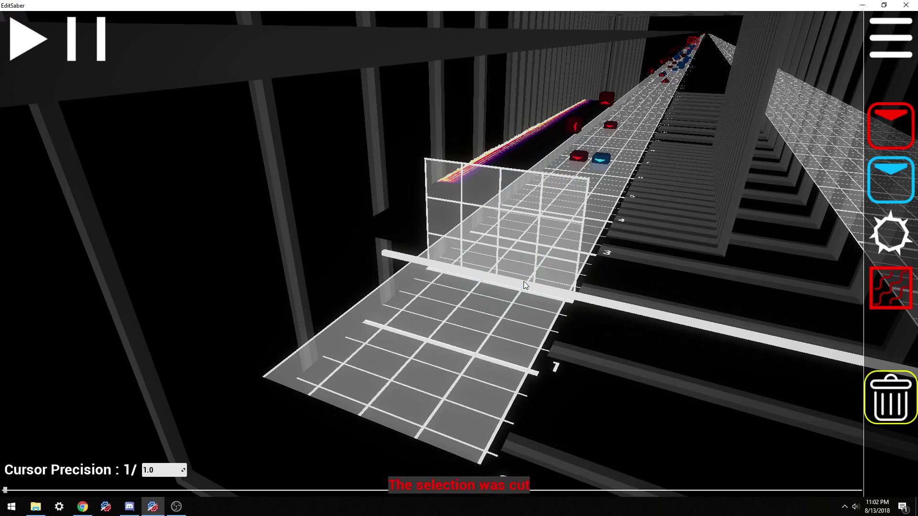
{"action": "key", "text": "ctrl+v"}
Step: Select the red and blue notes at beat 2 together with the red note at beat 3
{"action": "left_click", "coordinate": [514, 269], "text": "ctrl"}
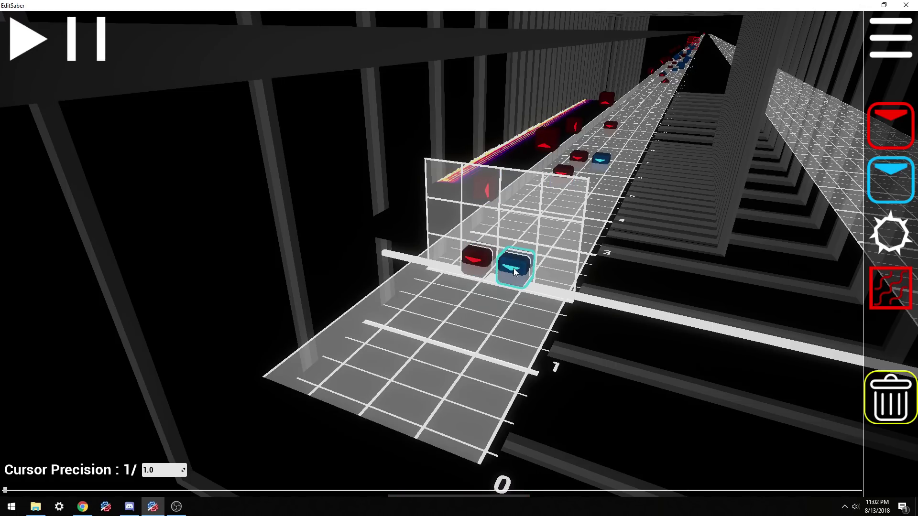
{"action": "left_click", "coordinate": [478, 260], "text": "ctrl"}
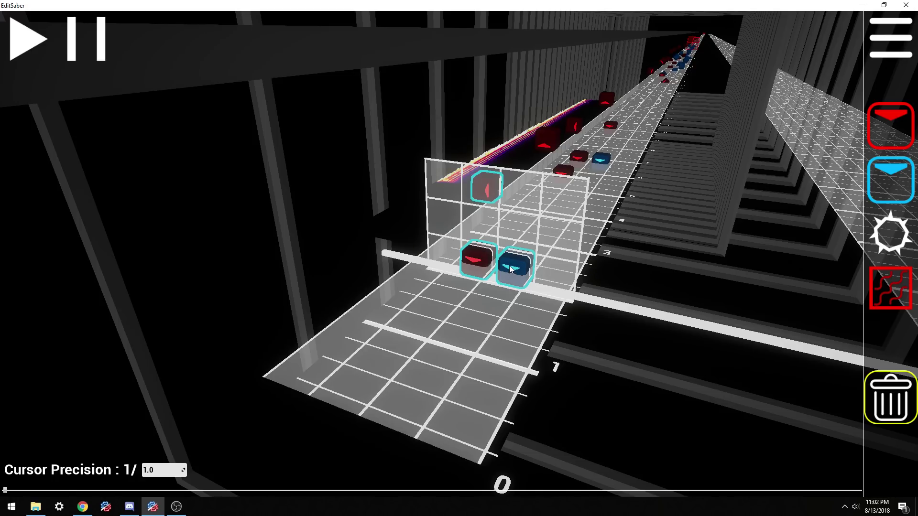
{"action": "scroll", "coordinate": [589, 273], "scroll_direction": "up", "scroll_amount": 1}
{"action": "scroll", "coordinate": [571, 274], "scroll_direction": "down", "scroll_amount": 2}
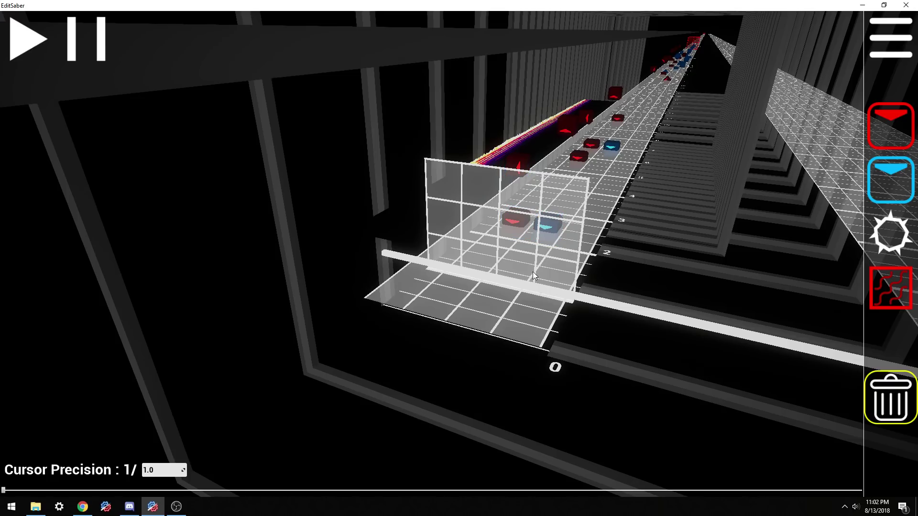
{"action": "scroll", "coordinate": [546, 248], "scroll_direction": "up", "scroll_amount": 1}
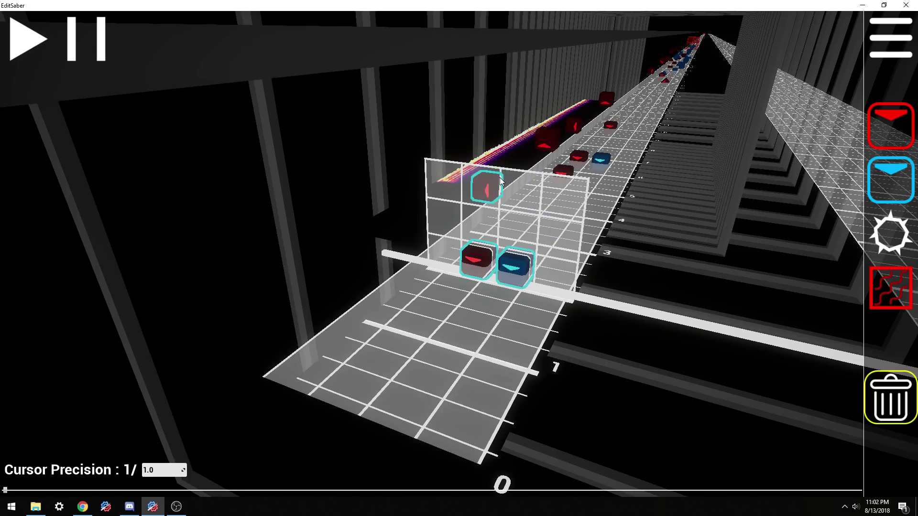
Step: Copy the five-note group that starts at beat 6 and paste it at beats 10 and 14
{"action": "scroll", "coordinate": [633, 325], "scroll_direction": "up", "scroll_amount": 3}
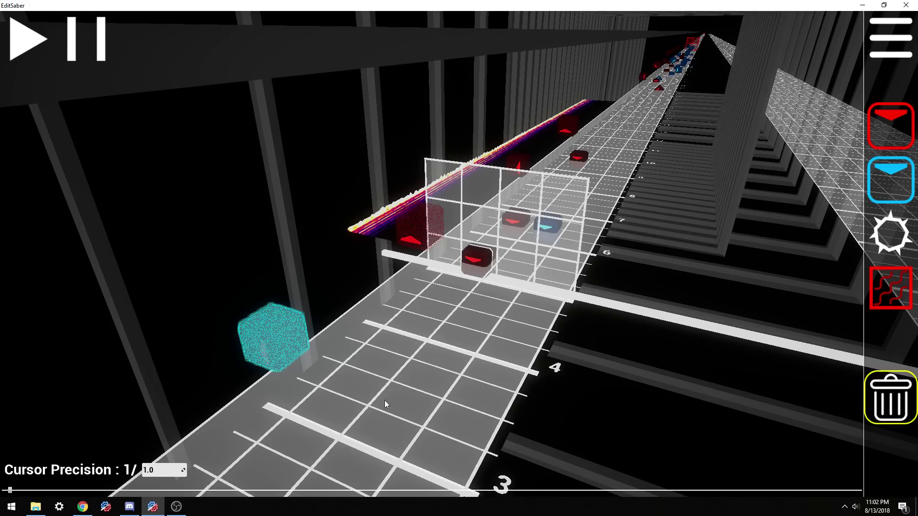
{"action": "scroll", "coordinate": [568, 387], "scroll_direction": "up", "scroll_amount": 3}
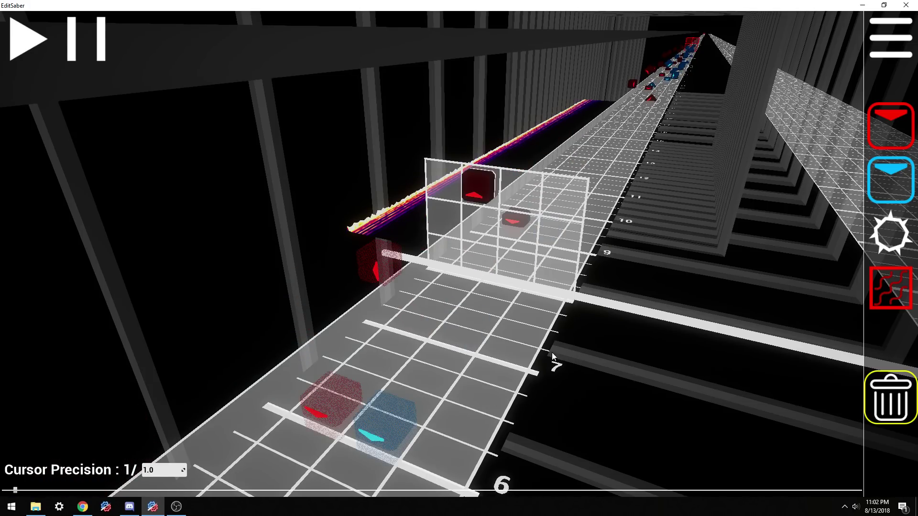
{"action": "left_click", "coordinate": [411, 421], "text": "shift"}
{"action": "left_click", "coordinate": [337, 412], "text": "shift"}
{"action": "left_click", "coordinate": [381, 276], "text": "shift"}
{"action": "left_click", "coordinate": [483, 197], "text": "shift"}
{"action": "left_click", "coordinate": [524, 224], "text": "shift"}
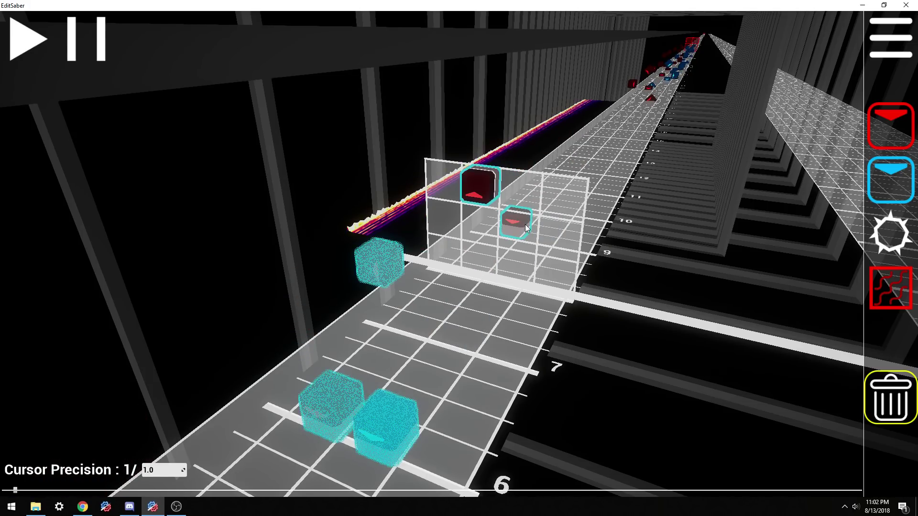
{"action": "key", "text": "ctrl+c"}
{"action": "scroll", "coordinate": [569, 365], "scroll_direction": "up", "scroll_amount": 2}
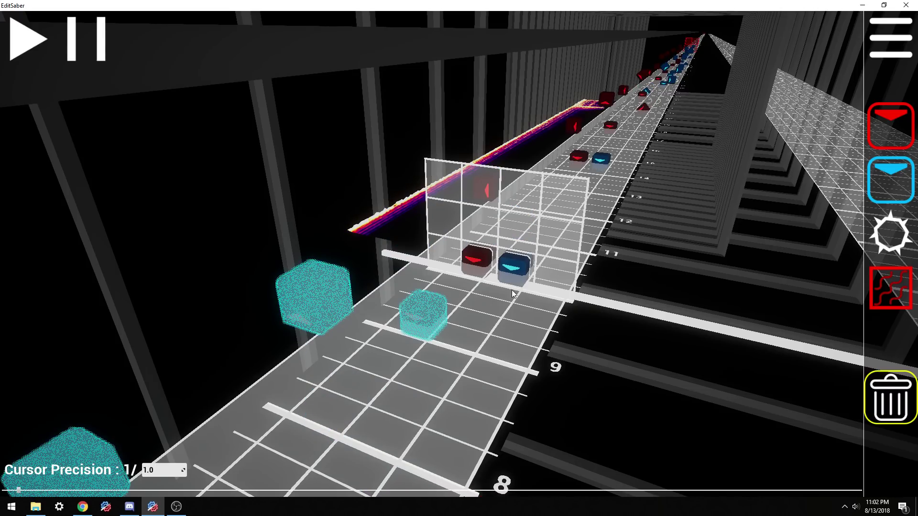
Step: Remove all the placed and pasted notes from beat 17 back to beat 2
{"action": "scroll", "coordinate": [538, 306], "scroll_direction": "up", "scroll_amount": 2}
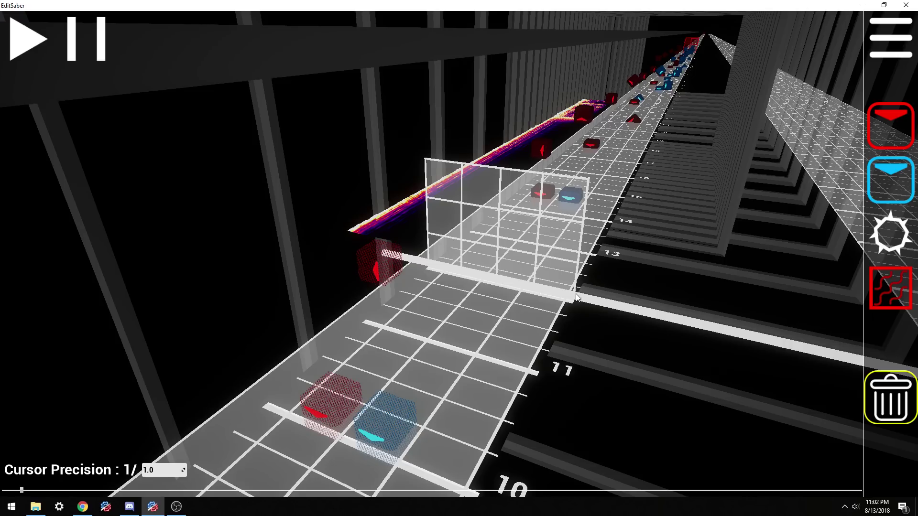
{"action": "scroll", "coordinate": [583, 295], "scroll_direction": "up", "scroll_amount": 1}
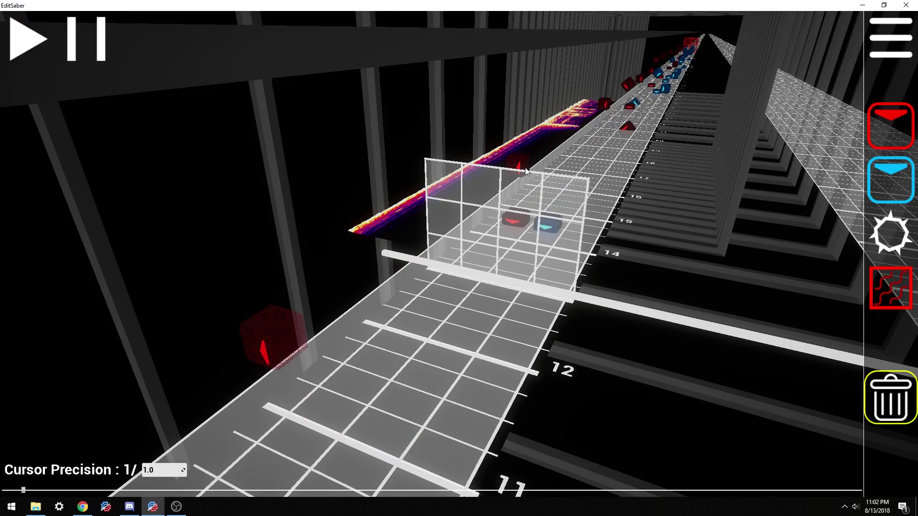
{"action": "scroll", "coordinate": [533, 232], "scroll_direction": "down", "scroll_amount": 2}
{"action": "scroll", "coordinate": [476, 266], "scroll_direction": "down", "scroll_amount": 1}
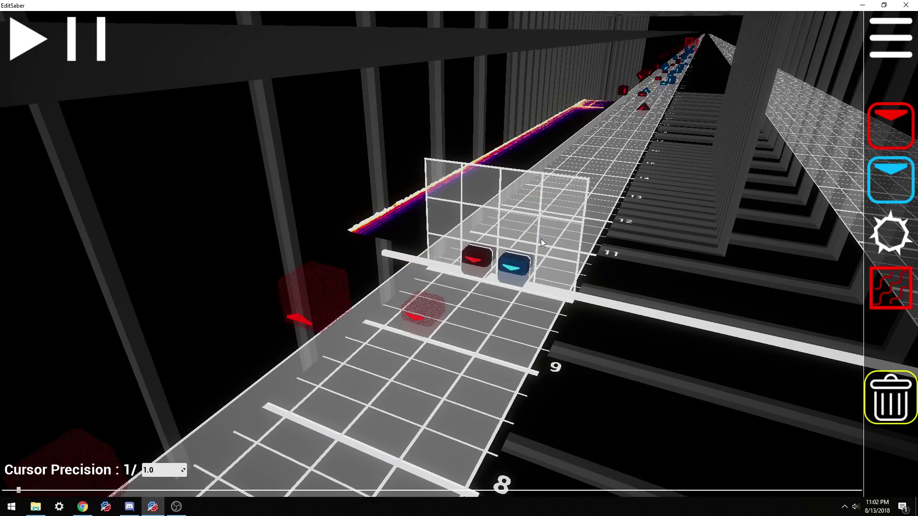
{"action": "scroll", "coordinate": [476, 266], "scroll_direction": "down", "scroll_amount": 2}
{"action": "scroll", "coordinate": [546, 233], "scroll_direction": "down", "scroll_amount": 3}
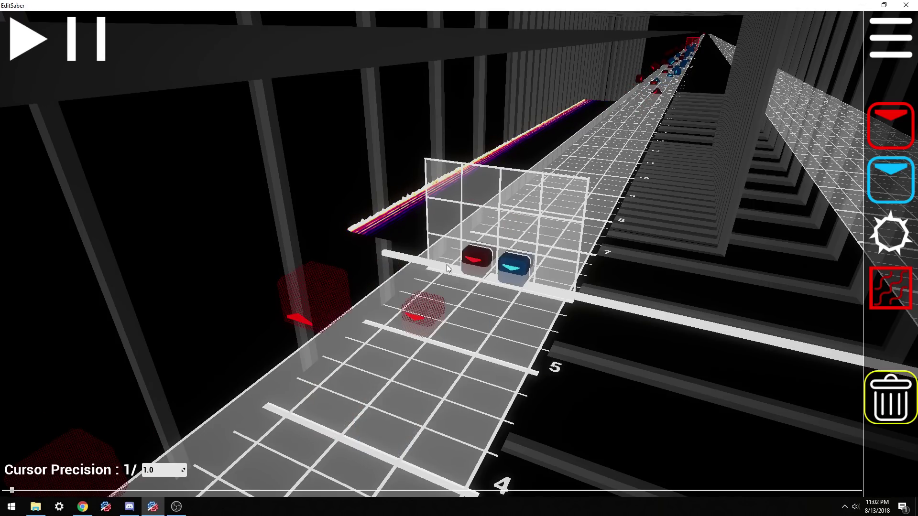
{"action": "scroll", "coordinate": [459, 233], "scroll_direction": "down", "scroll_amount": 4}
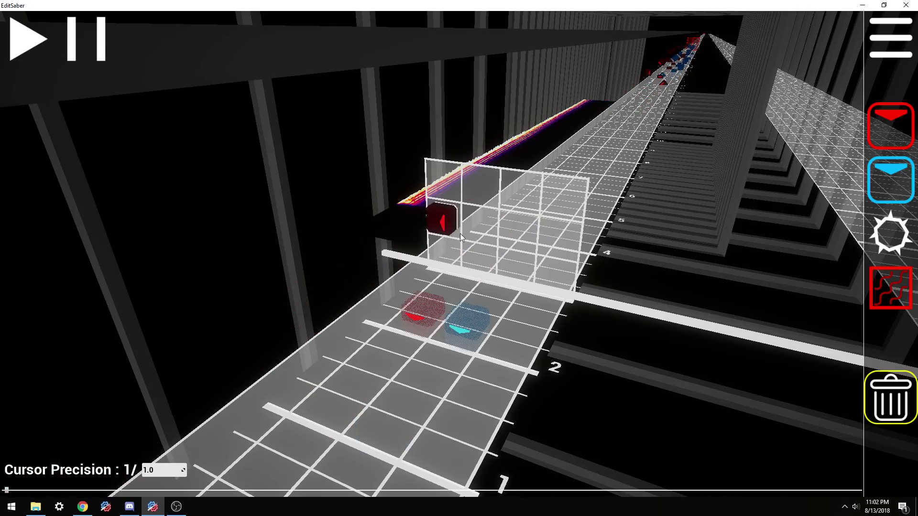
{"action": "scroll", "coordinate": [528, 268], "scroll_direction": "up", "scroll_amount": 1}
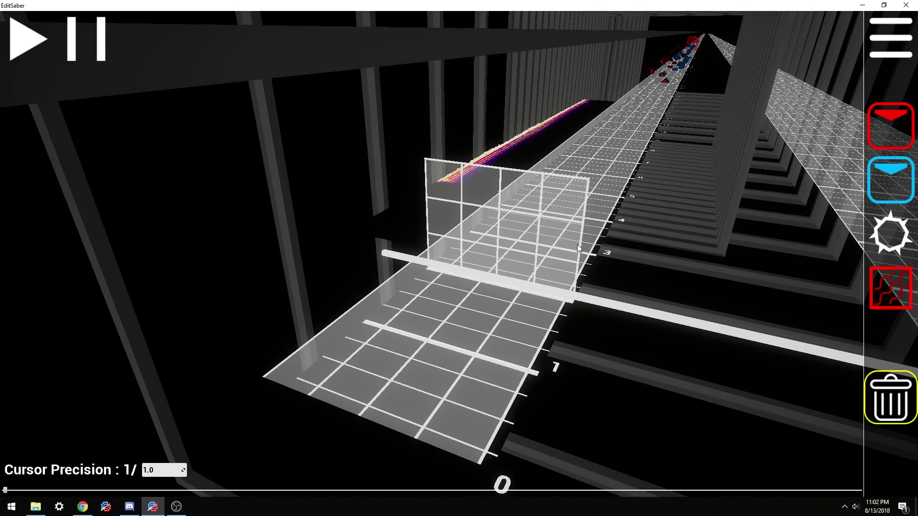
Step: Place a downward red note in the second column and a blue note in the third column of the bottom row at beat 2
{"action": "key", "text": "1"}
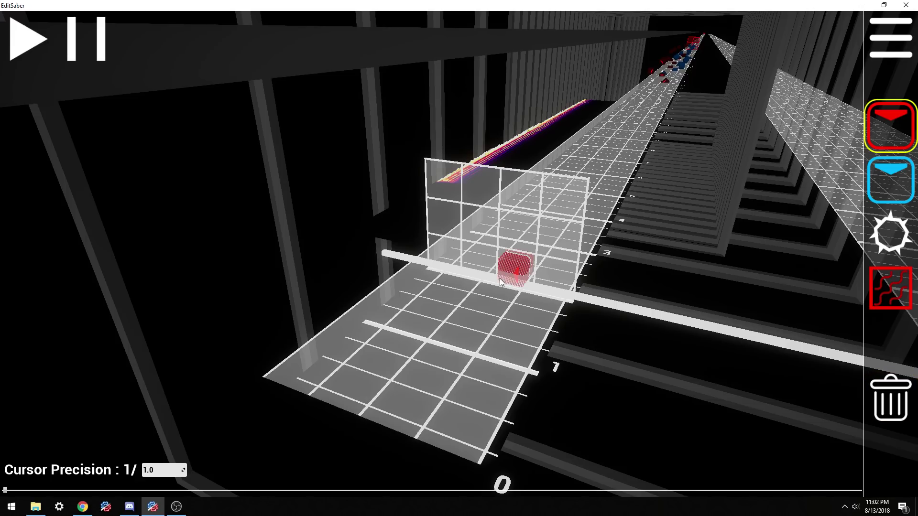
{"action": "left_click", "coordinate": [472, 263]}
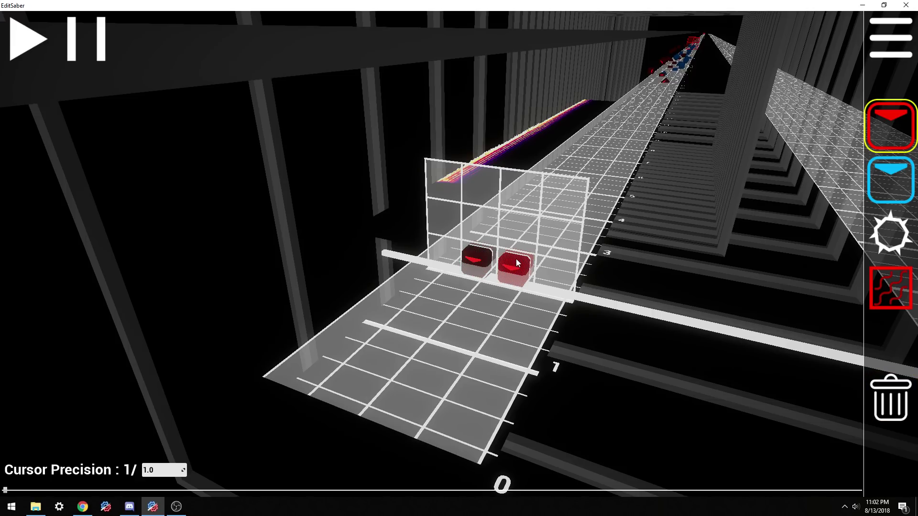
{"action": "key", "text": "2"}
{"action": "left_click", "coordinate": [514, 275]}
Step: Select both notes and shift them in time forward to beat 5, back to beat 1 and onto beat 2 again
{"action": "key", "text": "5"}
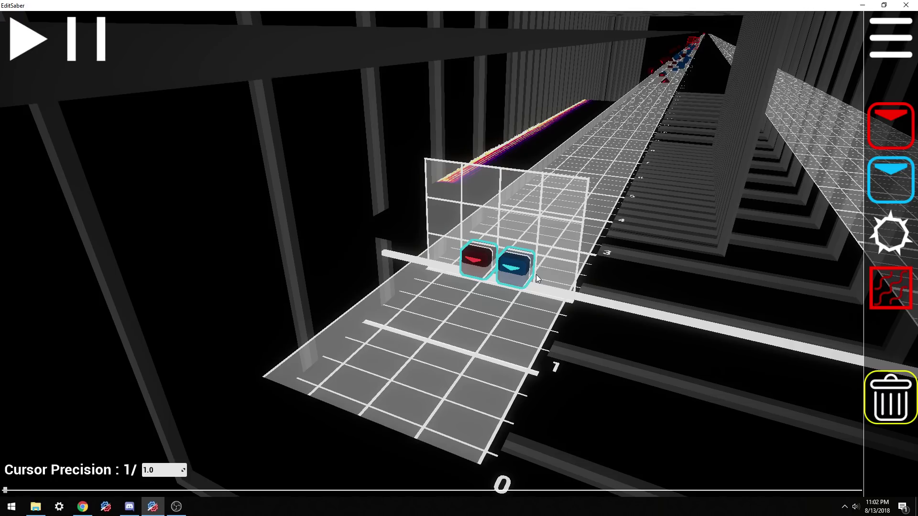
{"action": "key", "text": "Up"}
{"action": "key", "text": "Up"}
{"action": "key", "text": "Up"}
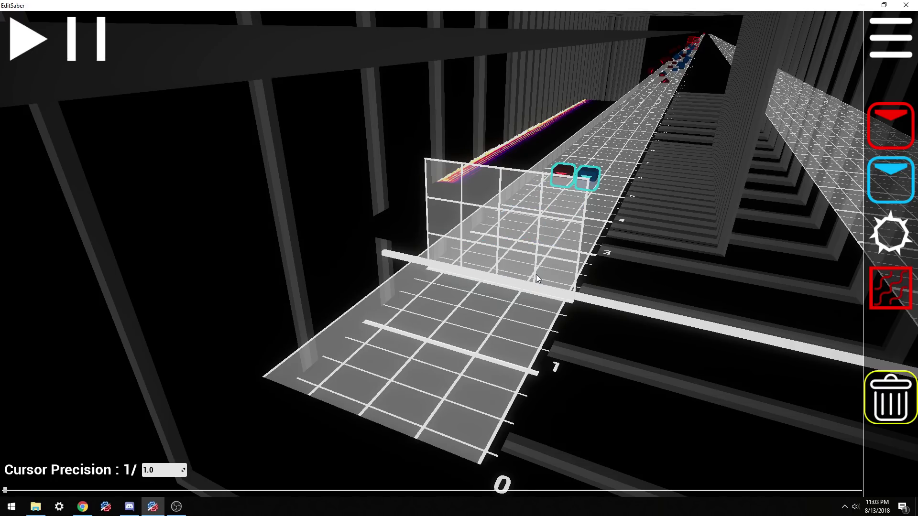
{"action": "key", "text": "Up"}
{"action": "key", "text": "Down"}
{"action": "key", "text": "Down"}
{"action": "key", "text": "Down"}
{"action": "key", "text": "Down"}
{"action": "key", "text": "Down"}
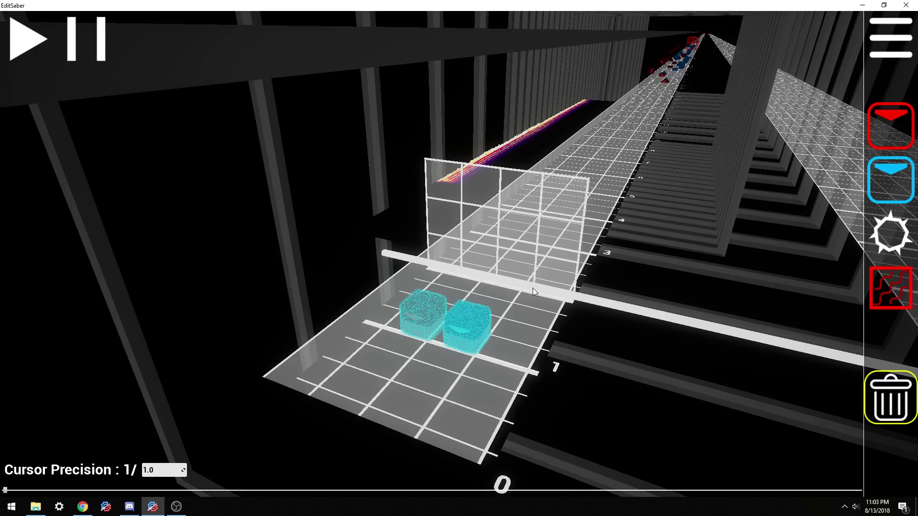
{"action": "scroll", "coordinate": [533, 289], "scroll_direction": "down", "scroll_amount": 2}
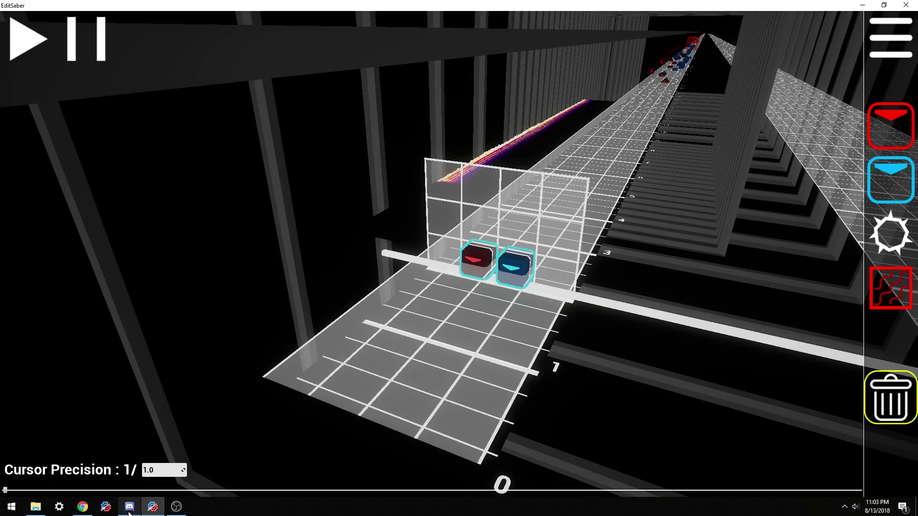
Step: Set the cursor precision to 1/4 and shift the selected notes forward to beat 3 and back to beat 2
{"action": "scroll", "coordinate": [168, 461], "scroll_direction": "up", "scroll_amount": 2}
{"action": "scroll", "coordinate": [289, 433], "scroll_direction": "down", "scroll_amount": 2}
{"action": "scroll", "coordinate": [253, 433], "scroll_direction": "up", "scroll_amount": 2, "text": "ctrl"}
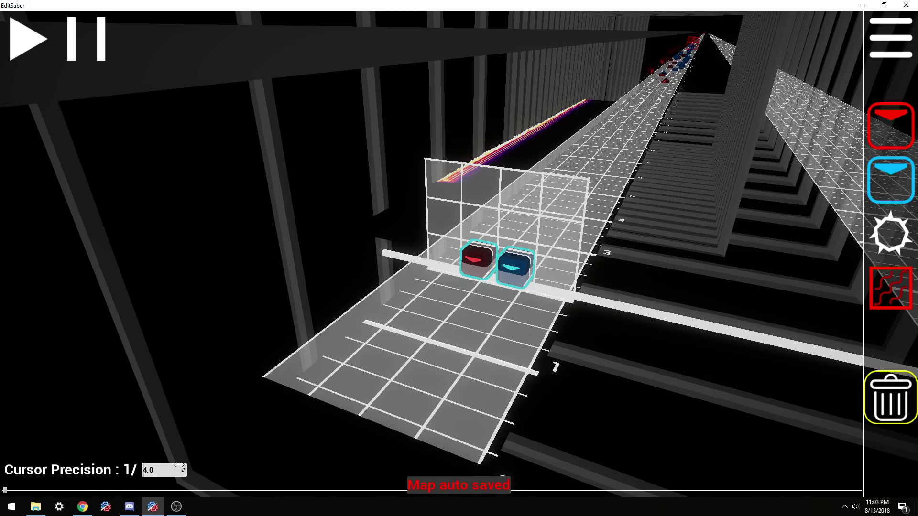
{"action": "scroll", "coordinate": [245, 468], "scroll_direction": "up", "scroll_amount": 2}
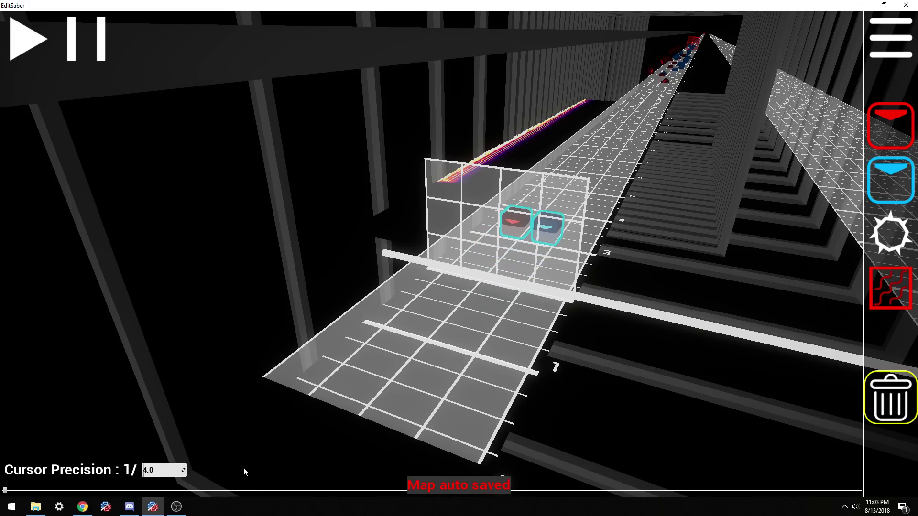
{"action": "scroll", "coordinate": [242, 466], "scroll_direction": "up", "scroll_amount": 1}
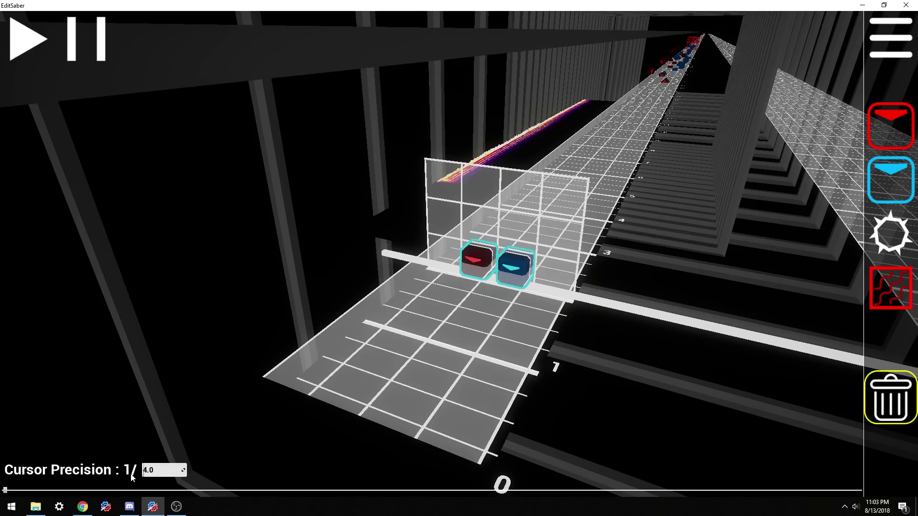
Step: Set the cursor precision to 1/1 and move the selected notes up to the top row of the grid
{"action": "key", "text": "1"}
{"action": "key", "text": "Up"}
{"action": "key", "text": "Up"}
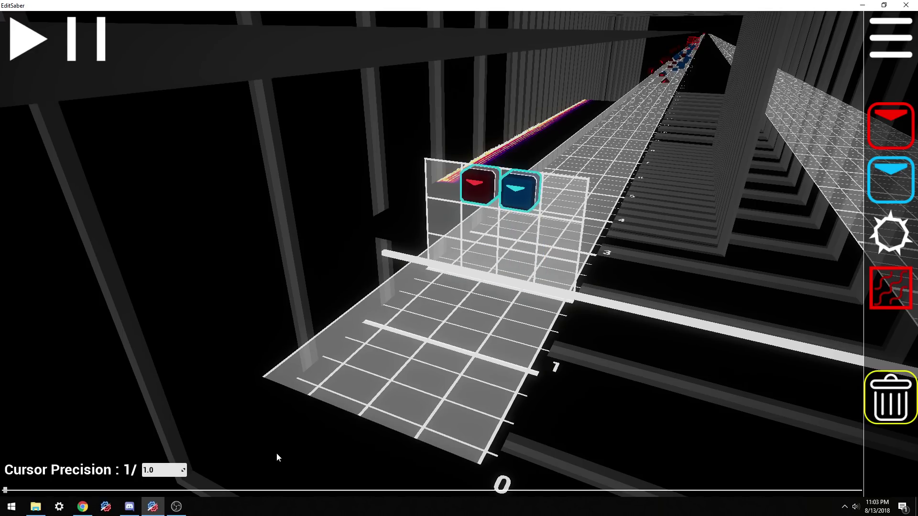
Step: Move the selected notes down to the bottom row and cycle them sideways across the columns, returning them to the middle two
{"action": "key", "text": "Down"}
{"action": "key", "text": "Down"}
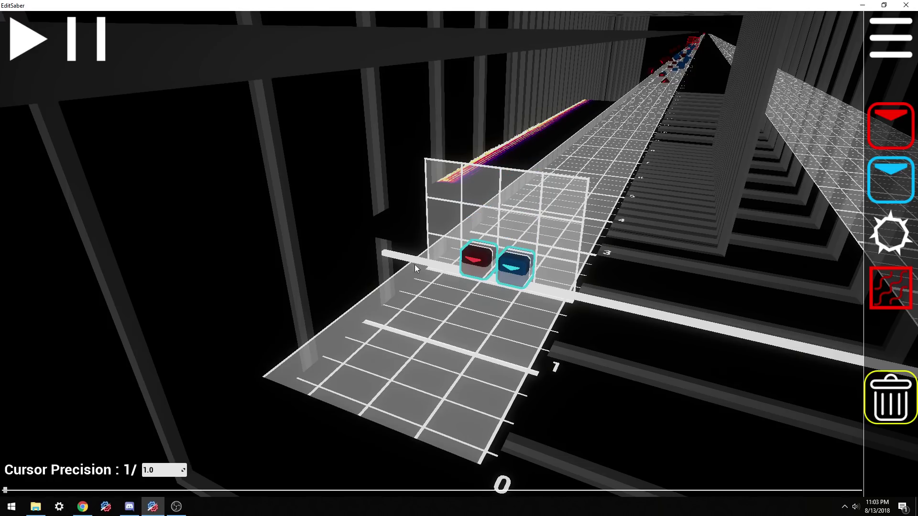
{"action": "key", "text": "Right"}
{"action": "key", "text": "Right"}
{"action": "key", "text": "Right"}
{"action": "key", "text": "Right"}
{"action": "key", "text": "Right"}
{"action": "key", "text": "Left"}
{"action": "key", "text": "Left"}
{"action": "key", "text": "Left"}
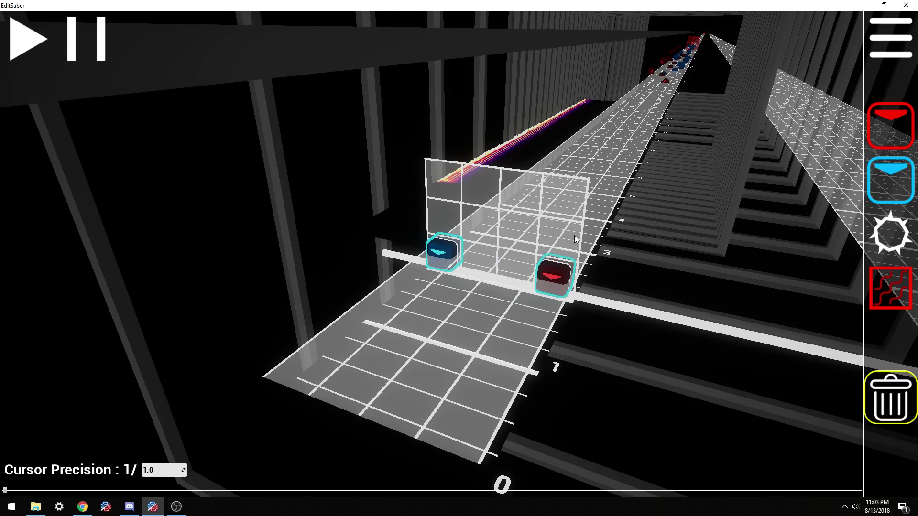
{"action": "key", "text": "Left"}
{"action": "key", "text": "Left"}
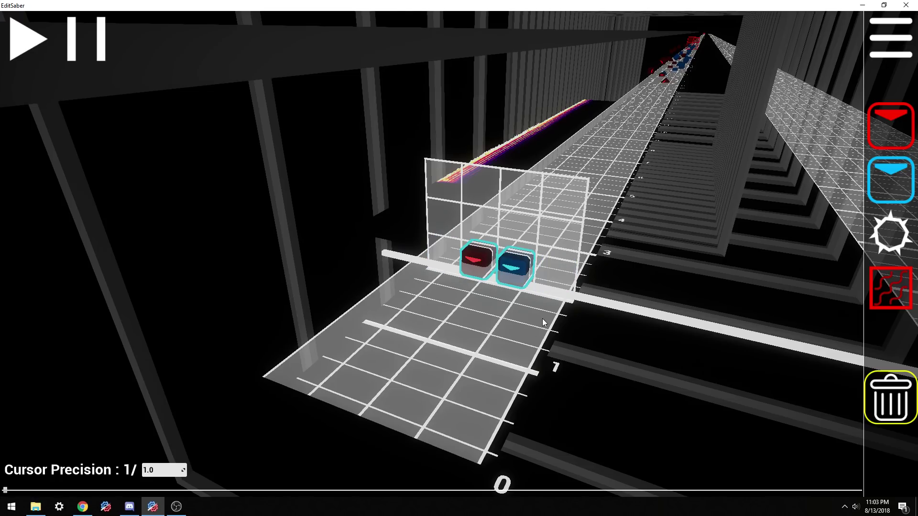
Step: Delete the blue and red notes at beat 2 and return the cursor to beat 0
{"action": "left_click", "coordinate": [512, 276]}
{"action": "left_click", "coordinate": [482, 271]}
{"action": "scroll", "coordinate": [666, 322], "scroll_direction": "down", "scroll_amount": 1}
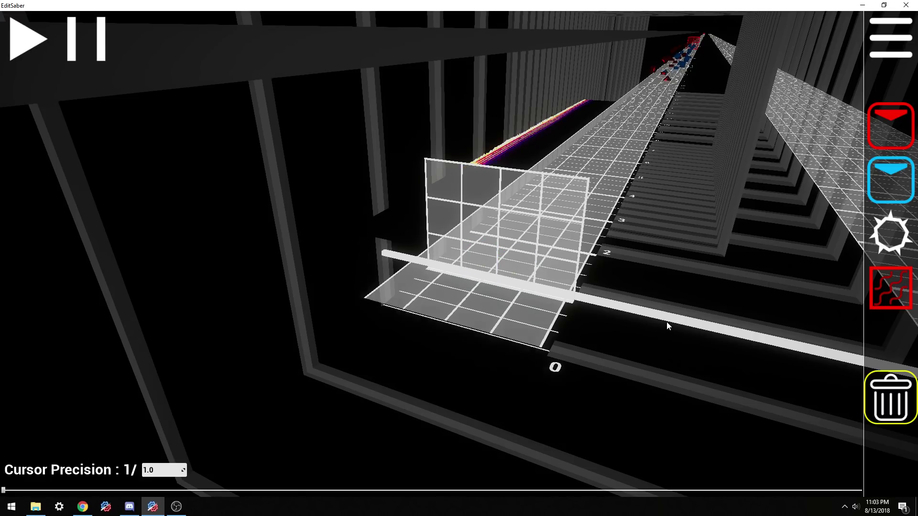
{"action": "scroll", "coordinate": [667, 326], "scroll_direction": "down", "scroll_amount": 1}
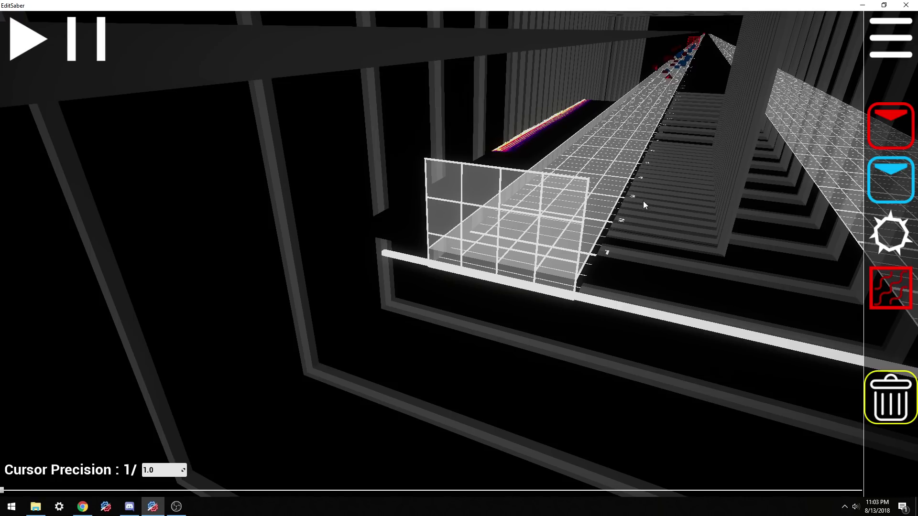
Step: Place a red note in the first column's middle row at beat 0 and a downward blue note in the second column's bottom row at beat 1
{"action": "right_click_drag", "start_coordinate": [703, 246], "coordinate": [462, 254]}
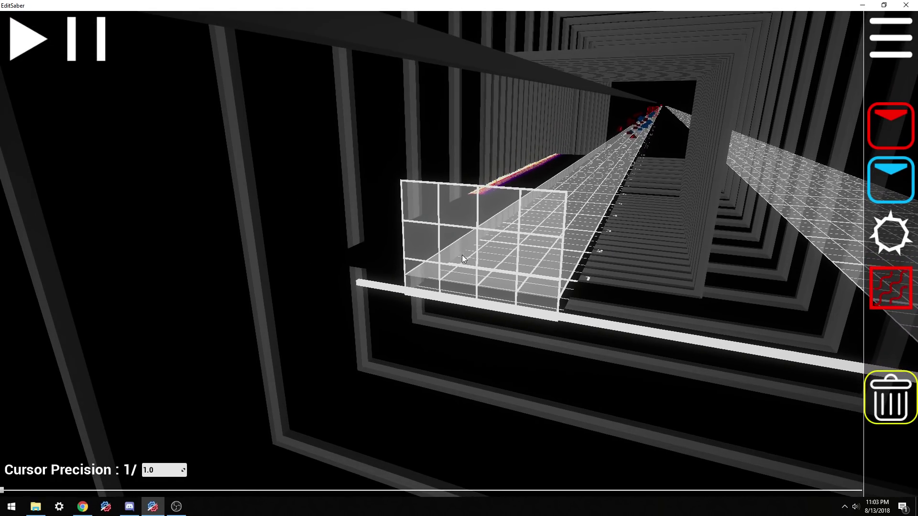
{"action": "key", "text": "1"}
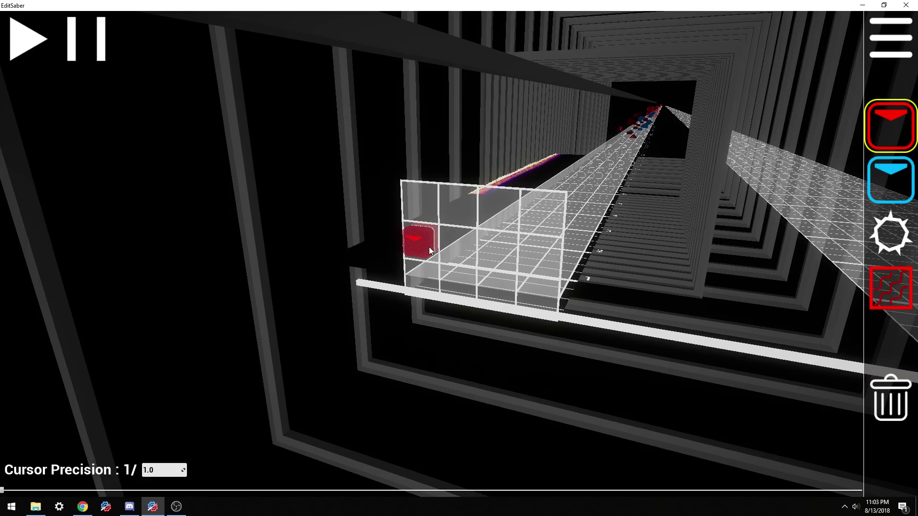
{"action": "left_click", "coordinate": [431, 250]}
{"action": "scroll", "coordinate": [454, 276], "scroll_direction": "up", "scroll_amount": 1}
{"action": "scroll", "coordinate": [451, 288], "scroll_direction": "down", "scroll_amount": 1}
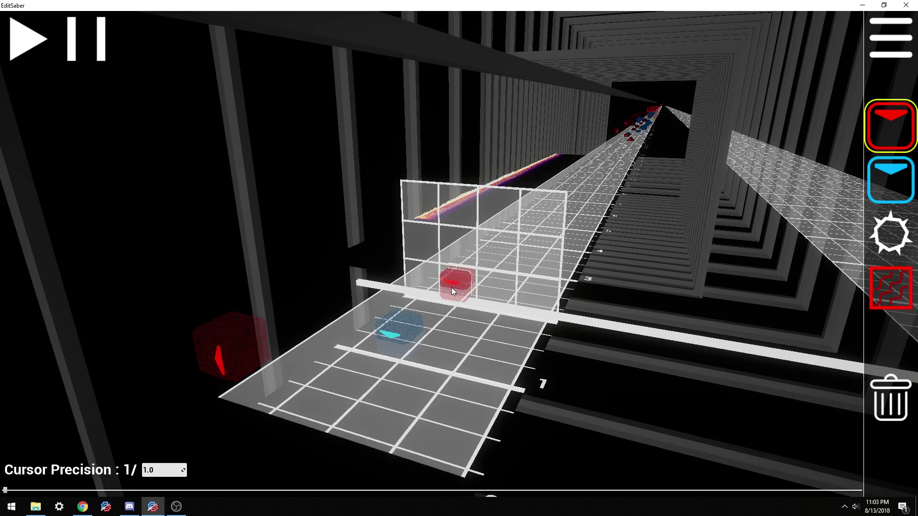
Step: Delete the blue note at beat 1 and the red note at beat 0
{"action": "key", "text": "5"}
{"action": "scroll", "coordinate": [503, 277], "scroll_direction": "down", "scroll_amount": 1}
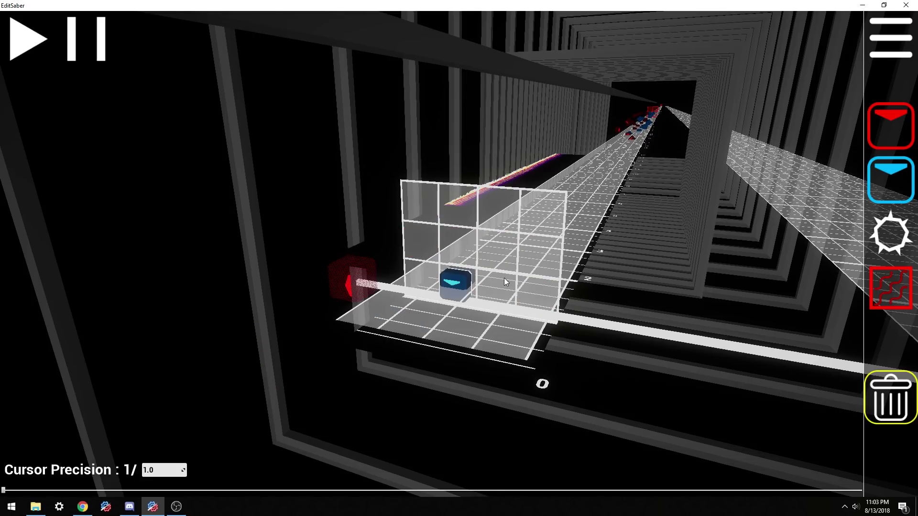
{"action": "left_click", "coordinate": [453, 281]}
{"action": "left_click", "coordinate": [358, 279]}
{"action": "scroll", "coordinate": [428, 286], "scroll_direction": "down", "scroll_amount": 1}
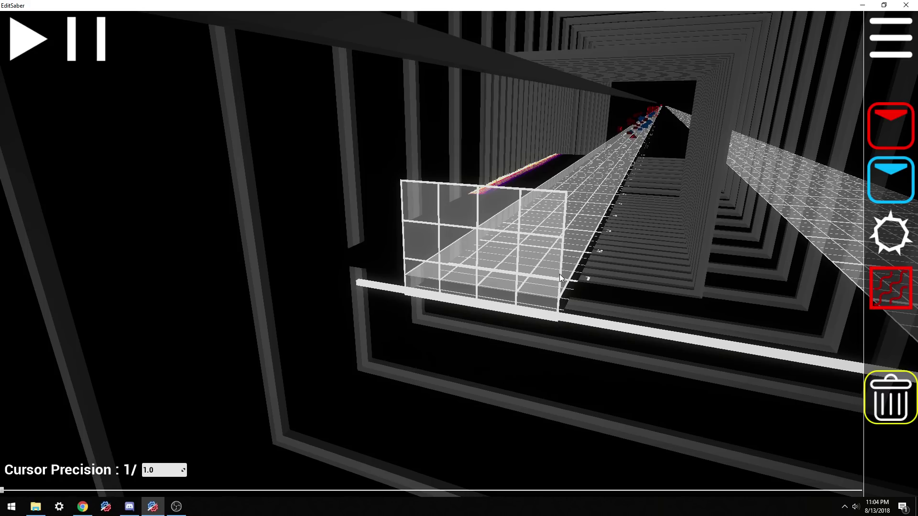
Step: Scrub and play the map from its start to beat 34 to review the existing notes
{"action": "mouse_move", "coordinate": [665, 318]}
{"action": "right_mouse_down"}
{"action": "mouse_move", "coordinate": [687, 300]}
{"action": "mouse_move", "coordinate": [679, 307]}
{"action": "right_mouse_up"}
{"action": "key", "text": "q"}
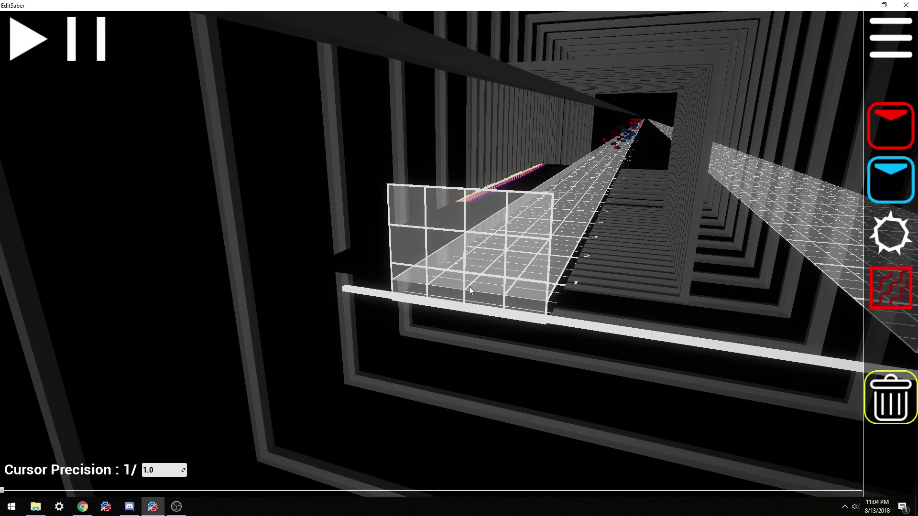
{"action": "scroll", "coordinate": [469, 289], "scroll_direction": "down", "scroll_amount": 15}
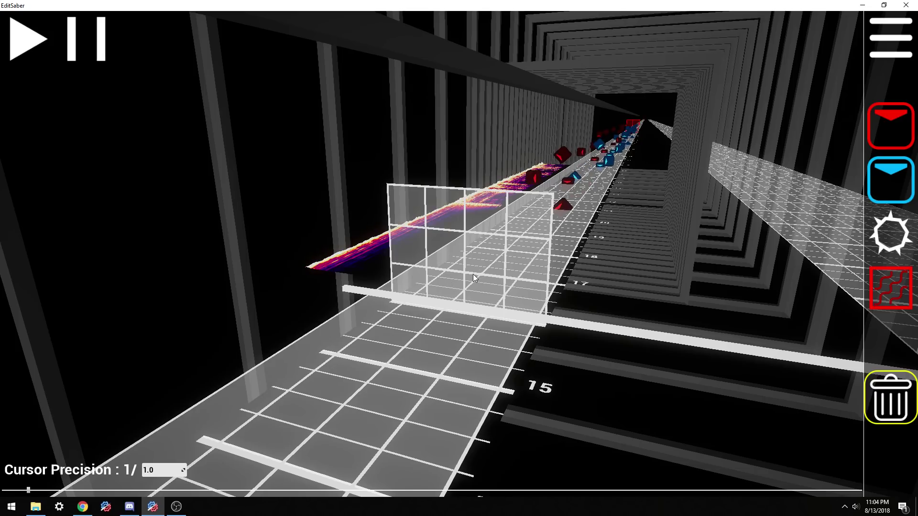
{"action": "scroll", "coordinate": [538, 294], "scroll_direction": "down", "scroll_amount": 3}
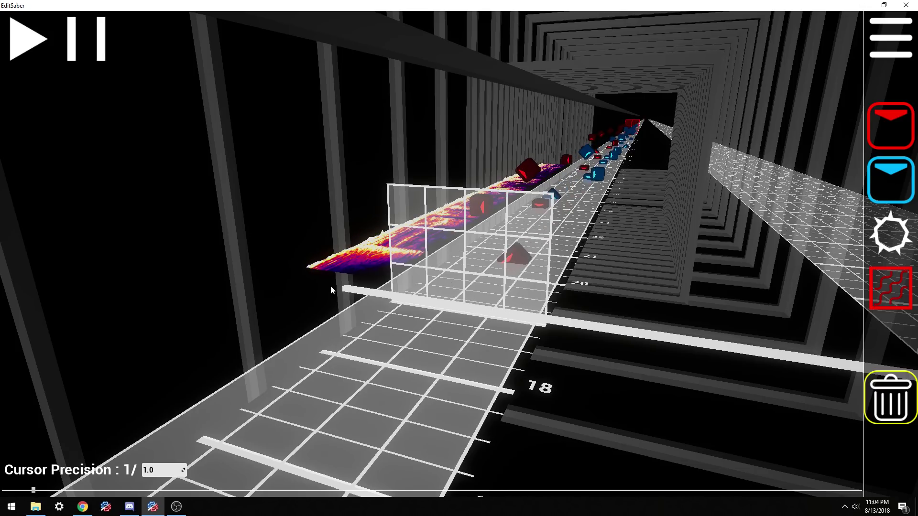
{"action": "scroll", "coordinate": [475, 277], "scroll_direction": "up", "scroll_amount": 4}
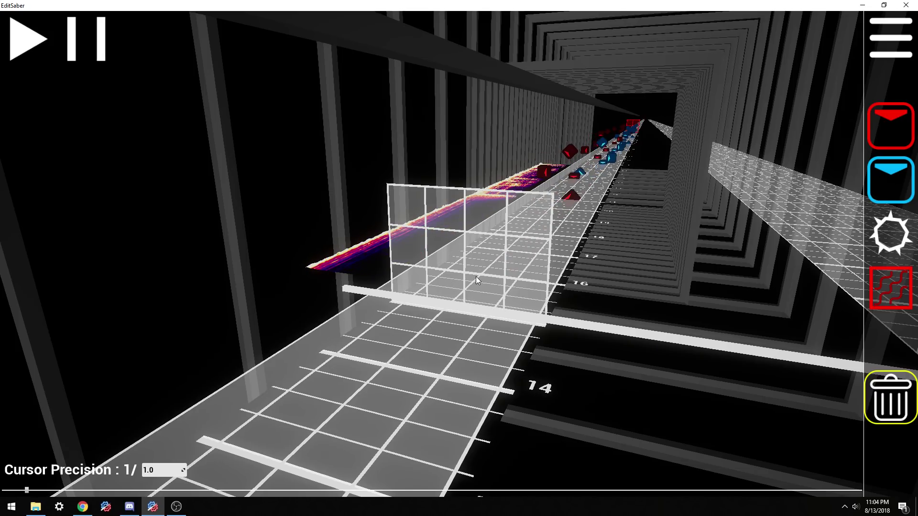
{"action": "scroll", "coordinate": [495, 288], "scroll_direction": "down", "scroll_amount": 3}
{"action": "key", "text": "space"}
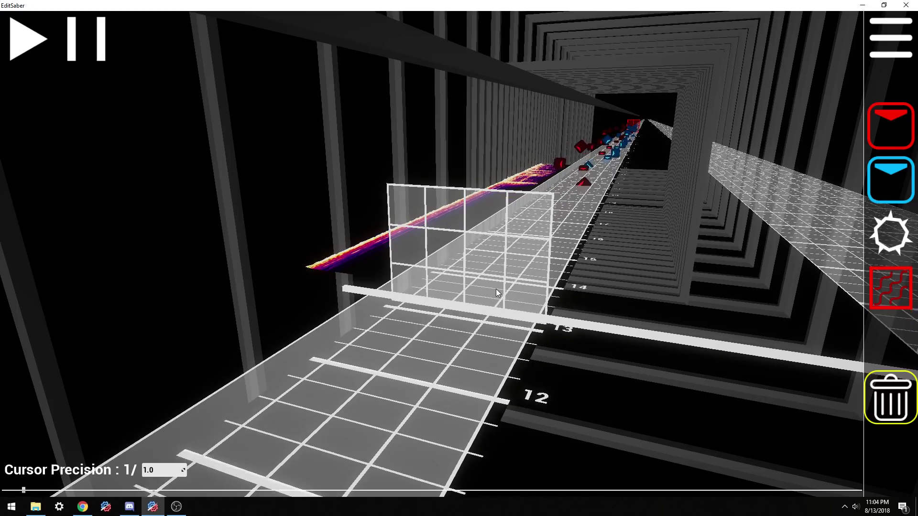
{"action": "scroll", "coordinate": [497, 292], "scroll_direction": "down", "scroll_amount": 4}
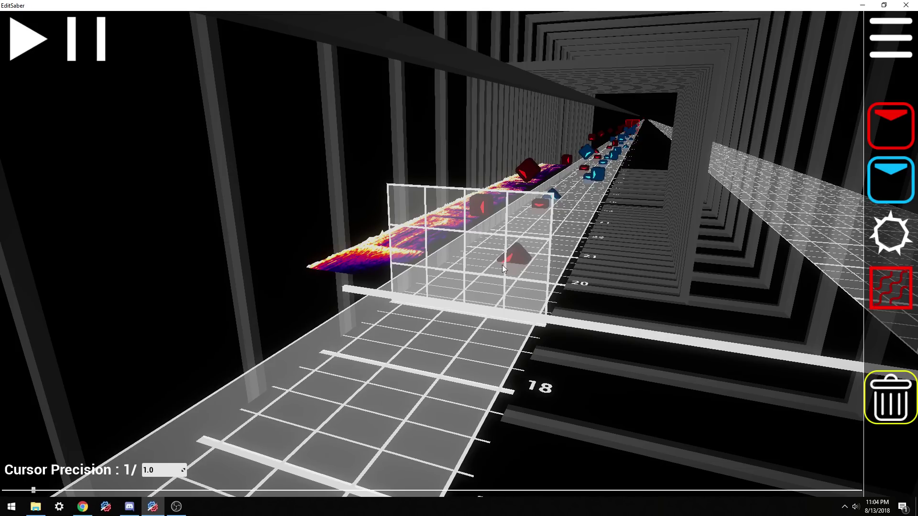
{"action": "key", "text": "space"}
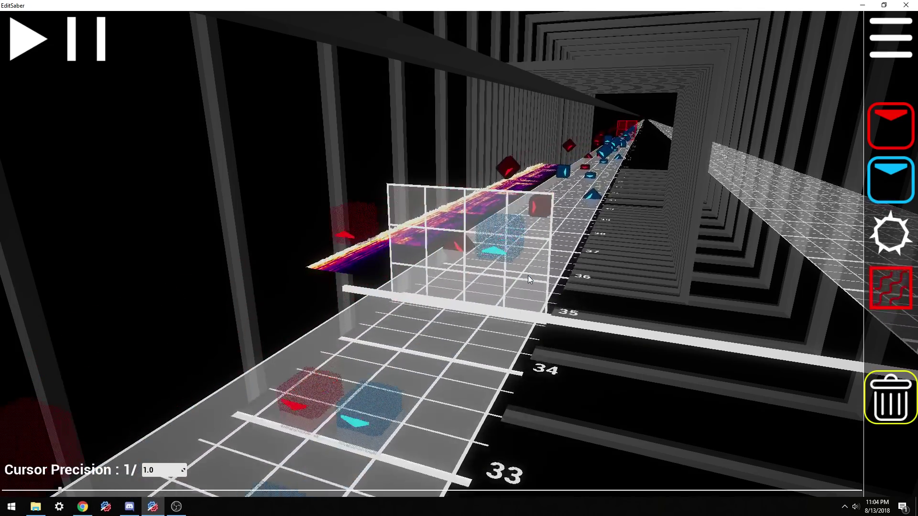
{"action": "key", "text": "space"}
{"action": "scroll", "coordinate": [354, 371], "scroll_direction": "down", "scroll_amount": 3}
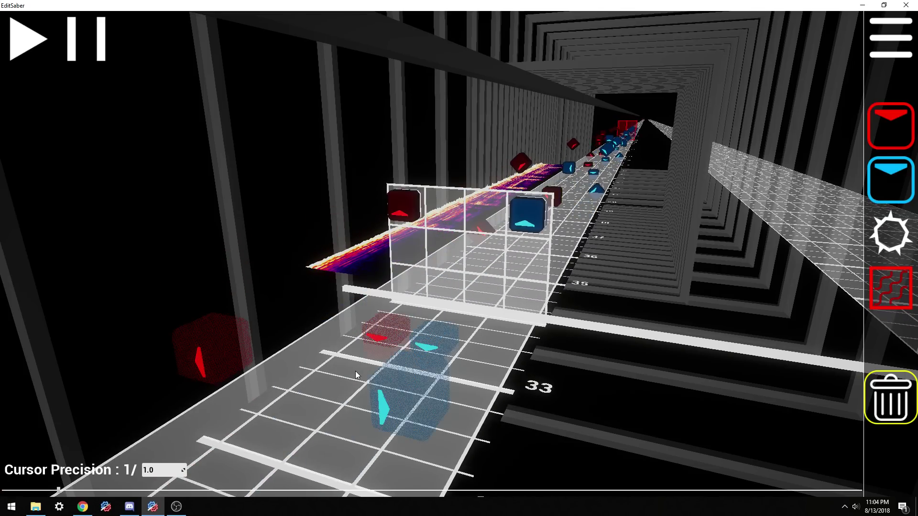
Step: Examine the red and blue note patterns between beats 26 and 35
{"action": "scroll", "coordinate": [472, 335], "scroll_direction": "up", "scroll_amount": 3}
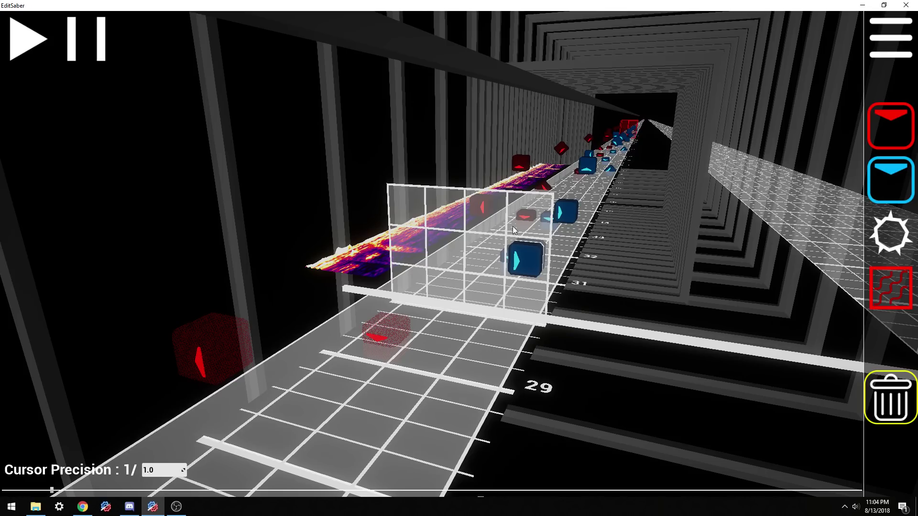
{"action": "scroll", "coordinate": [544, 266], "scroll_direction": "down", "scroll_amount": 3}
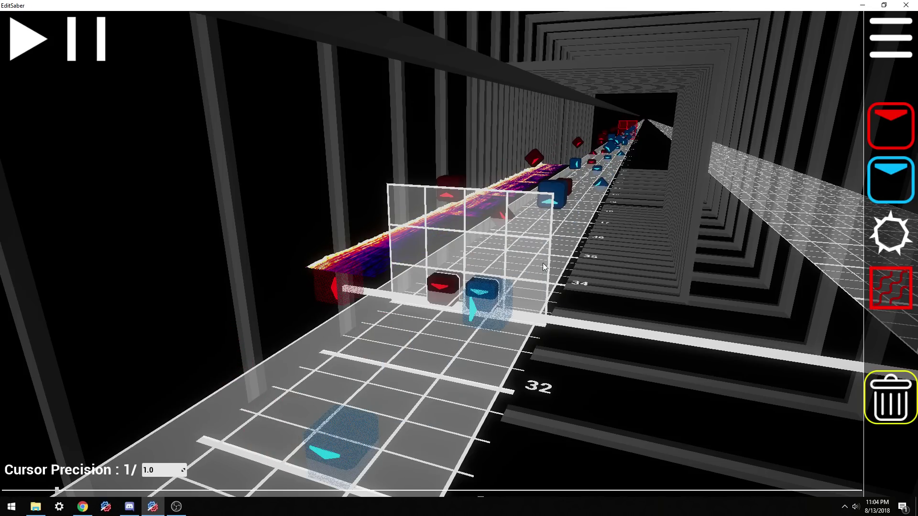
{"action": "scroll", "coordinate": [500, 332], "scroll_direction": "down", "scroll_amount": 2}
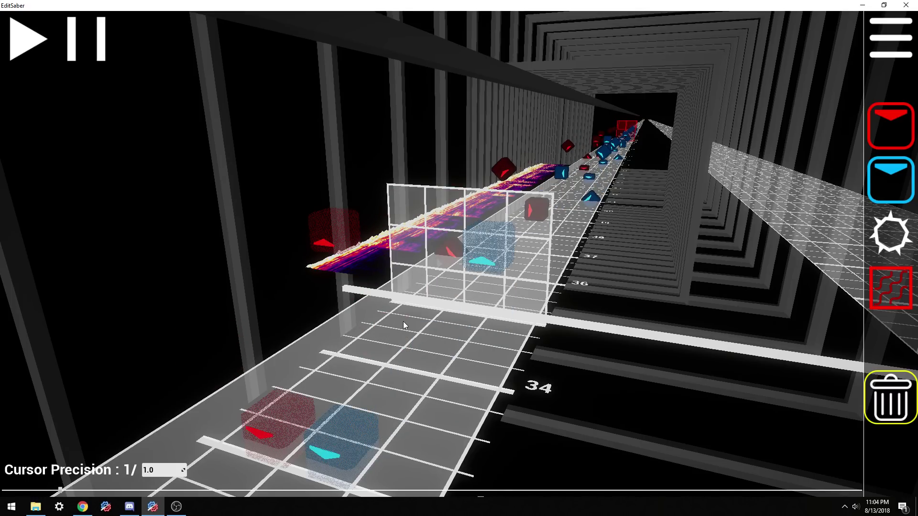
{"action": "scroll", "coordinate": [426, 326], "scroll_direction": "up", "scroll_amount": 1}
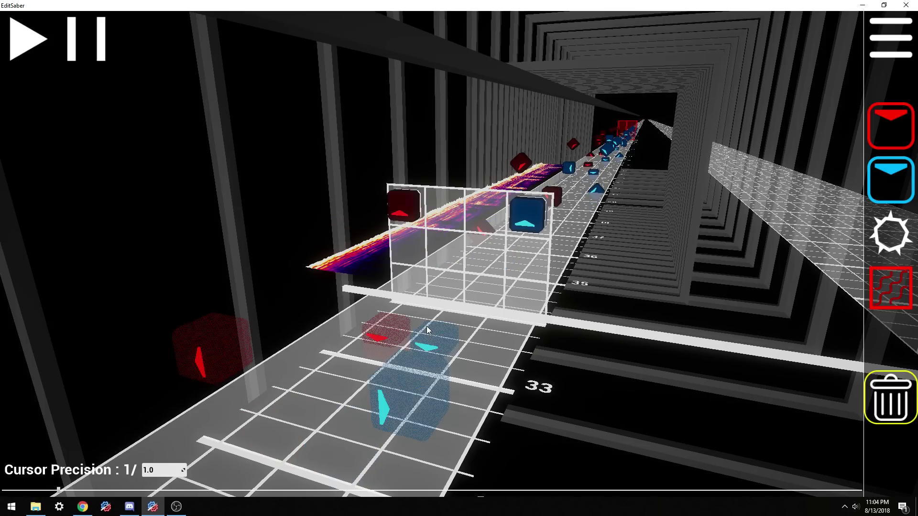
{"action": "scroll", "coordinate": [438, 308], "scroll_direction": "up", "scroll_amount": 2}
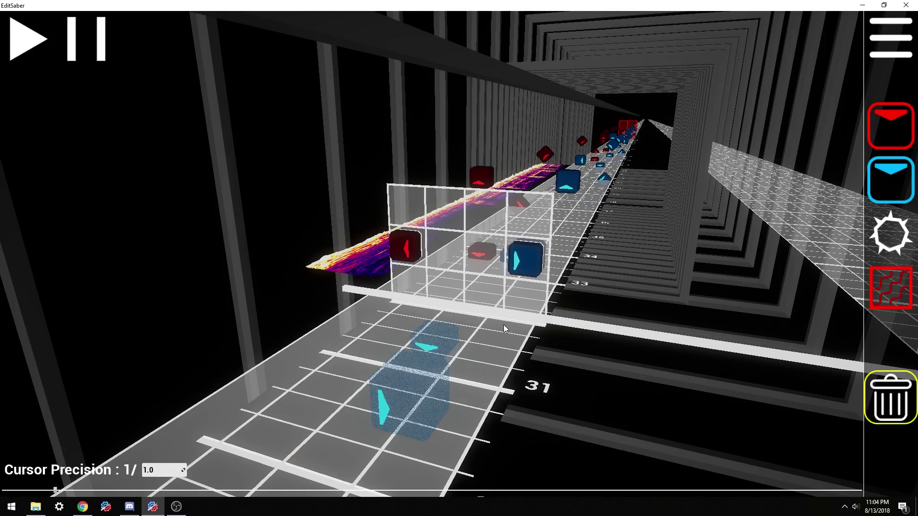
{"action": "scroll", "coordinate": [504, 328], "scroll_direction": "up", "scroll_amount": 4}
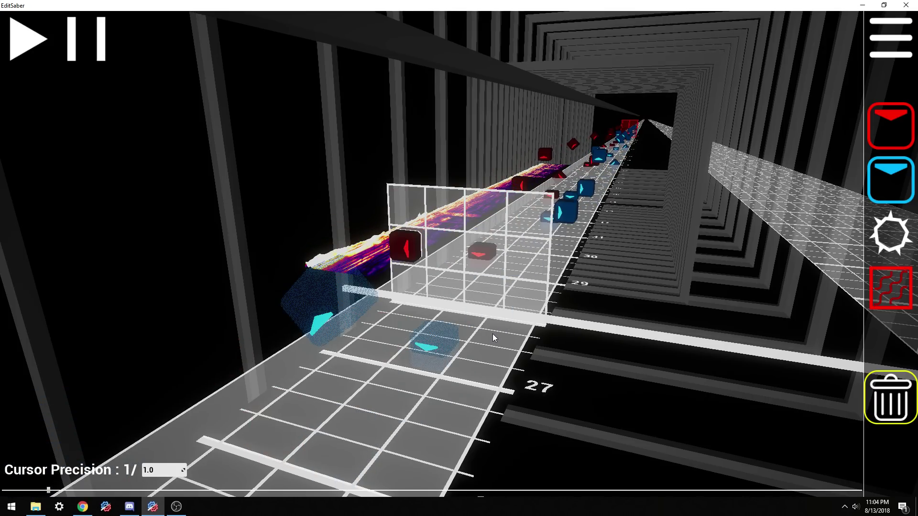
{"action": "scroll", "coordinate": [481, 323], "scroll_direction": "down", "scroll_amount": 6}
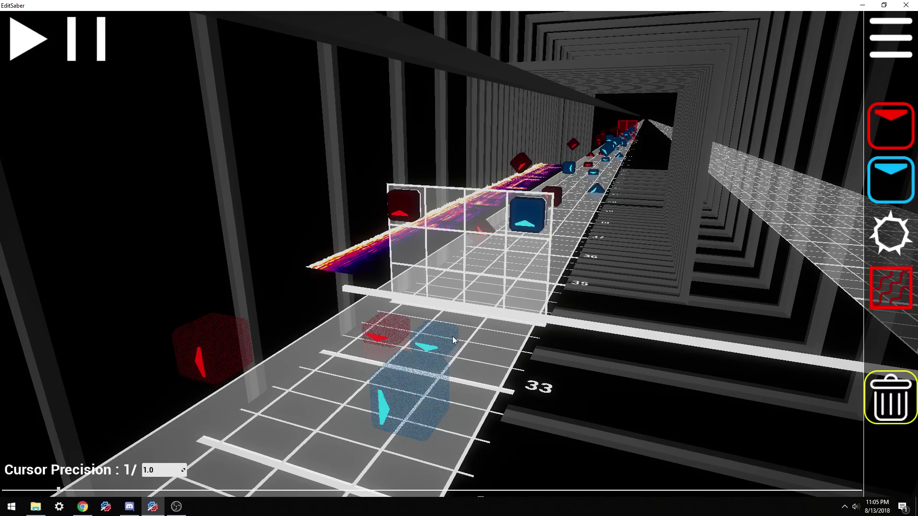
{"action": "scroll", "coordinate": [381, 335], "scroll_direction": "up", "scroll_amount": 6}
{"action": "scroll", "coordinate": [381, 336], "scroll_direction": "up", "scroll_amount": 2}
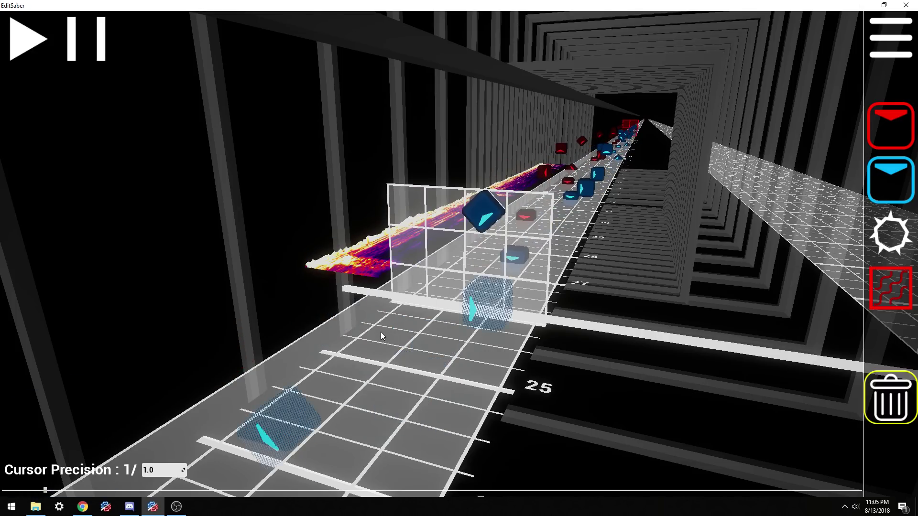
Step: Play the map from beat 26 and inspect the notes up to beat 39, ending at beat 36
{"action": "key", "text": "space"}
{"action": "scroll", "coordinate": [380, 331], "scroll_direction": "down", "scroll_amount": 4}
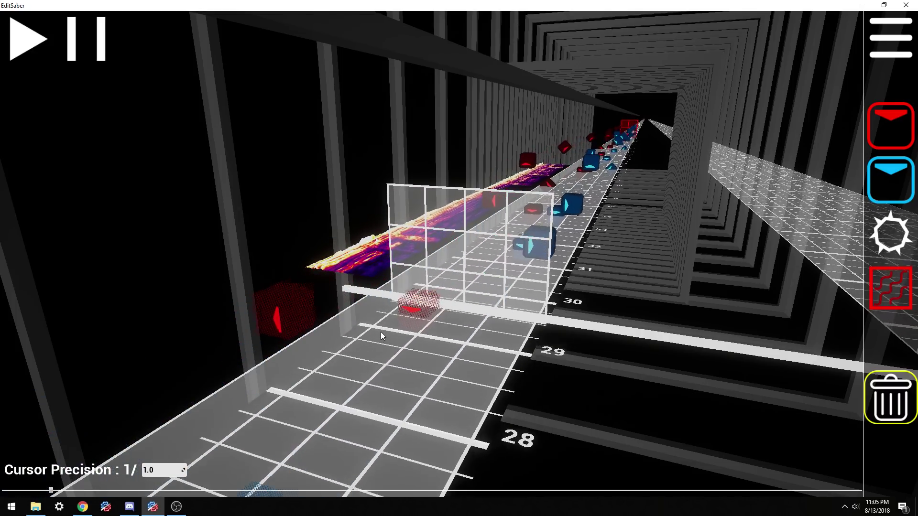
{"action": "scroll", "coordinate": [380, 332], "scroll_direction": "down", "scroll_amount": 4}
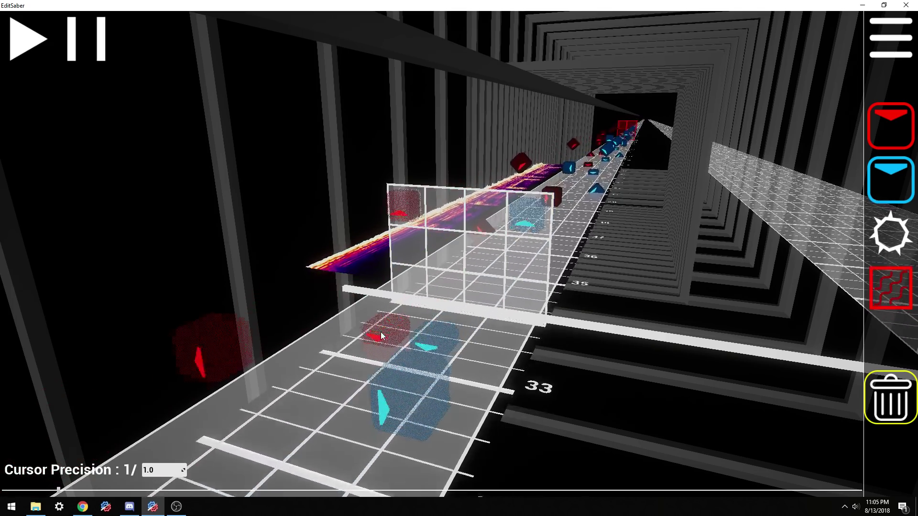
{"action": "scroll", "coordinate": [381, 332], "scroll_direction": "down", "scroll_amount": 2}
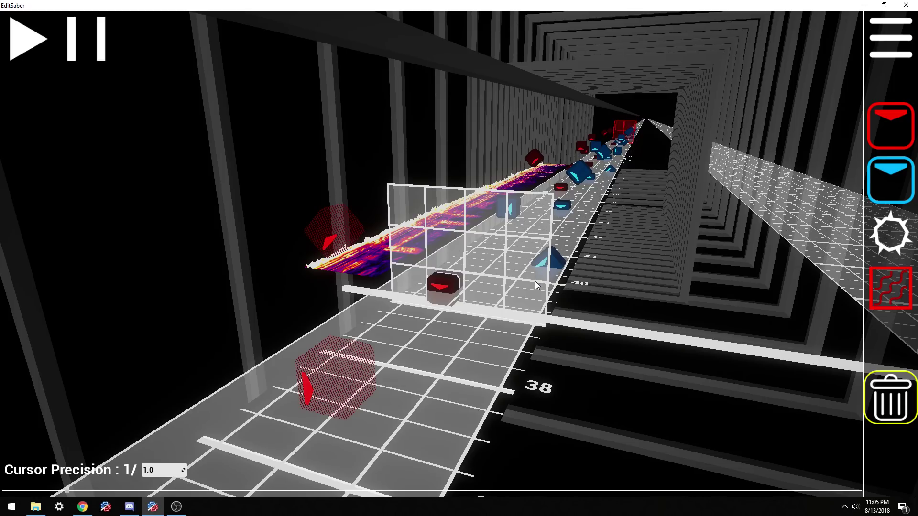
{"action": "scroll", "coordinate": [528, 288], "scroll_direction": "up", "scroll_amount": 3}
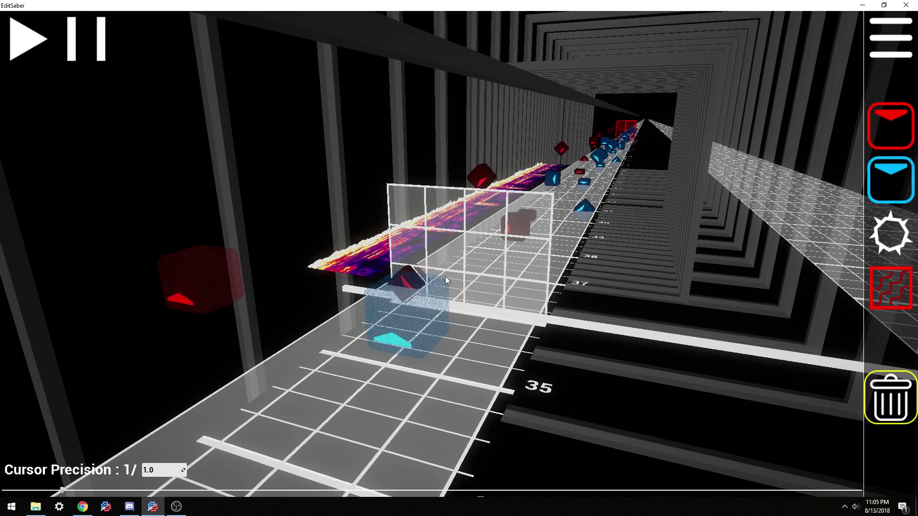
Step: Reposition the camera to view the note grid head-on and close up from the centre of the track
{"action": "key", "text": "a"}
{"action": "right_click_drag", "start_coordinate": [425, 280], "coordinate": [583, 197]}
{"action": "key", "text": "w"}
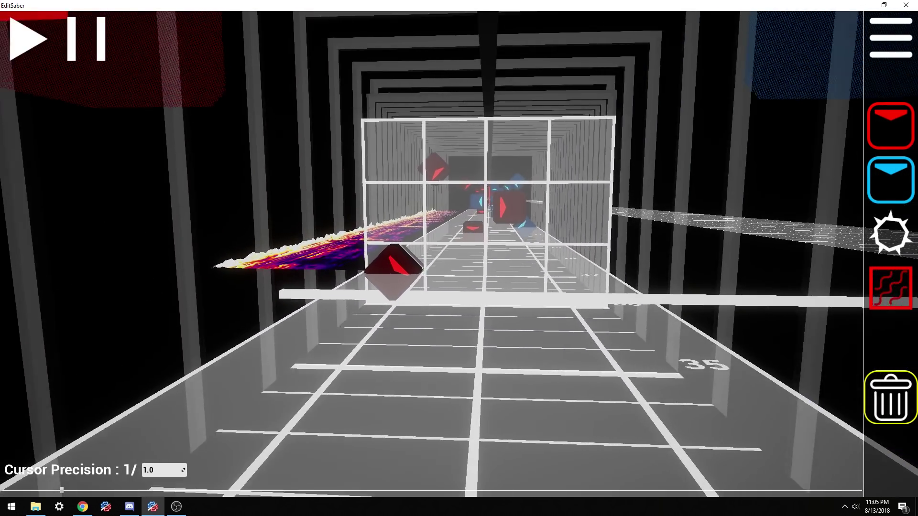
{"action": "key", "text": "w"}
{"action": "key", "text": "e"}
{"action": "right_click_drag", "start_coordinate": [450, 227], "coordinate": [464, 260]}
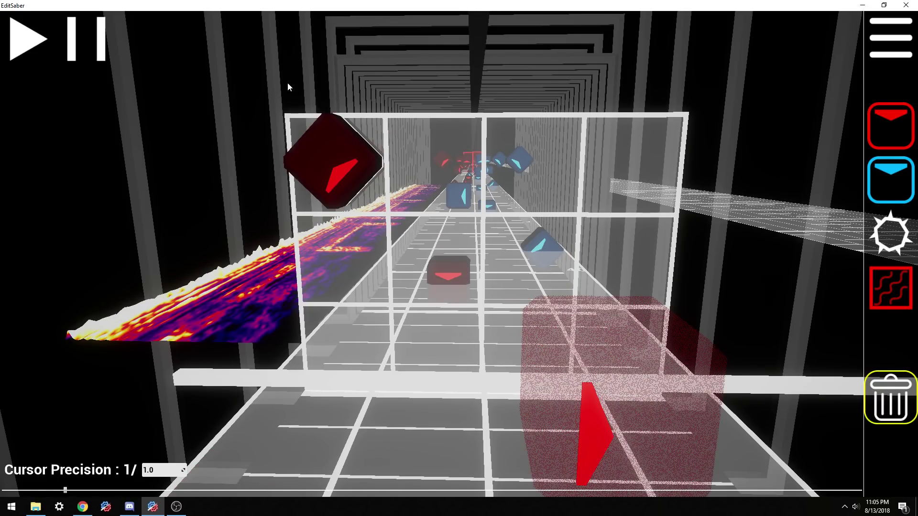
Step: Examine the red notes at beats 36 to 38, previewing a right-pointing red note in the third column's bottom row at beat 37
{"action": "scroll", "coordinate": [455, 351], "scroll_direction": "up", "scroll_amount": 1}
{"action": "scroll", "coordinate": [486, 418], "scroll_direction": "up", "scroll_amount": 2}
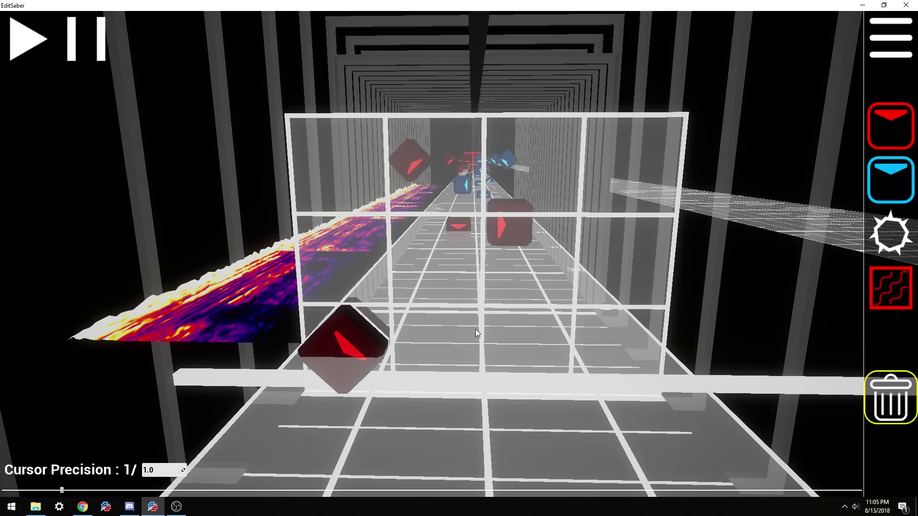
{"action": "key", "text": "1"}
{"action": "scroll", "coordinate": [490, 372], "scroll_direction": "up", "scroll_amount": 1}
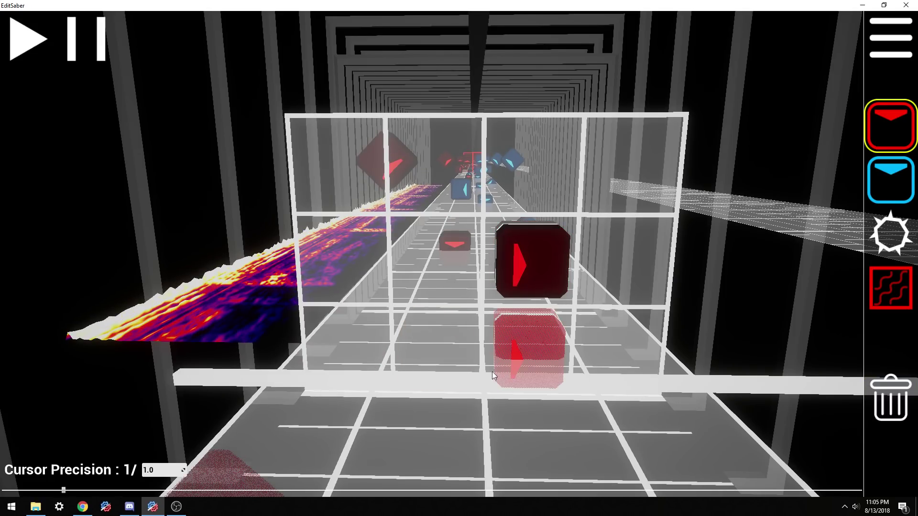
{"action": "scroll", "coordinate": [494, 375], "scroll_direction": "up", "scroll_amount": 1}
{"action": "key", "text": "5"}
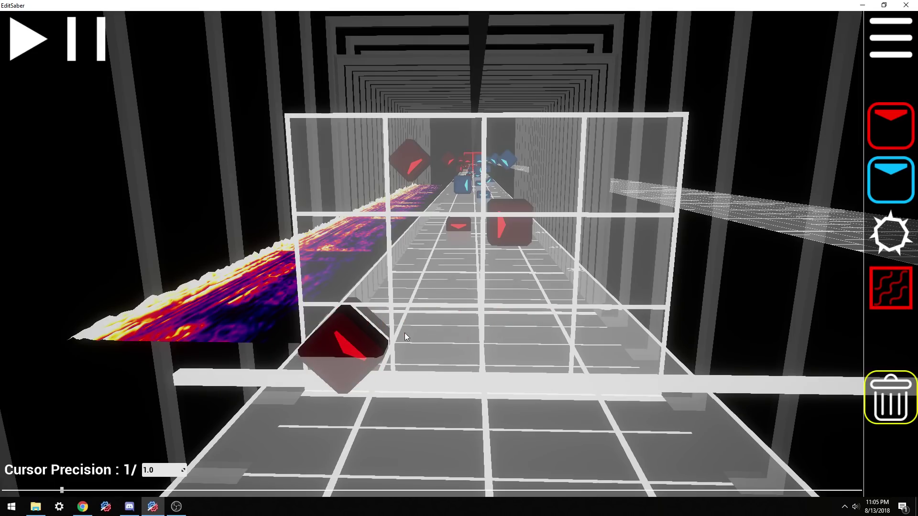
Step: Replace the red note in the third column's middle row at beat 37 with a left-pointing red note
{"action": "key", "text": "1"}
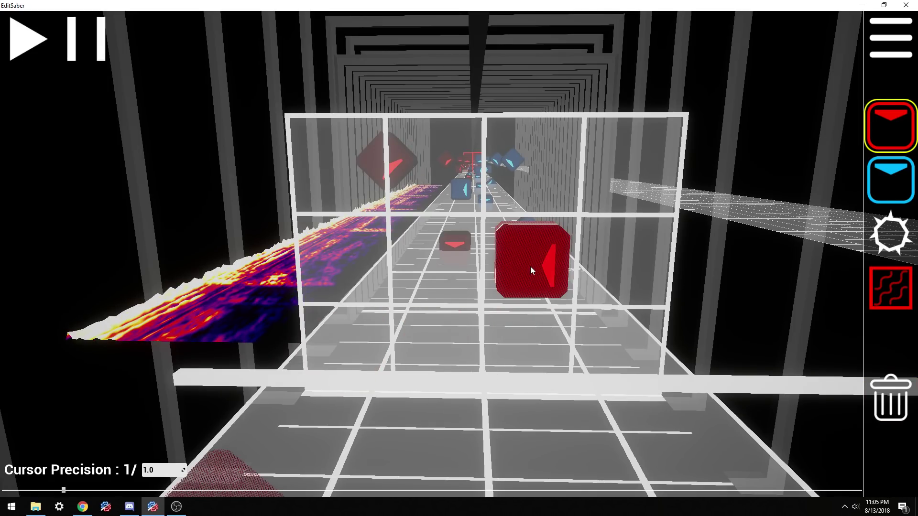
{"action": "key", "text": "5"}
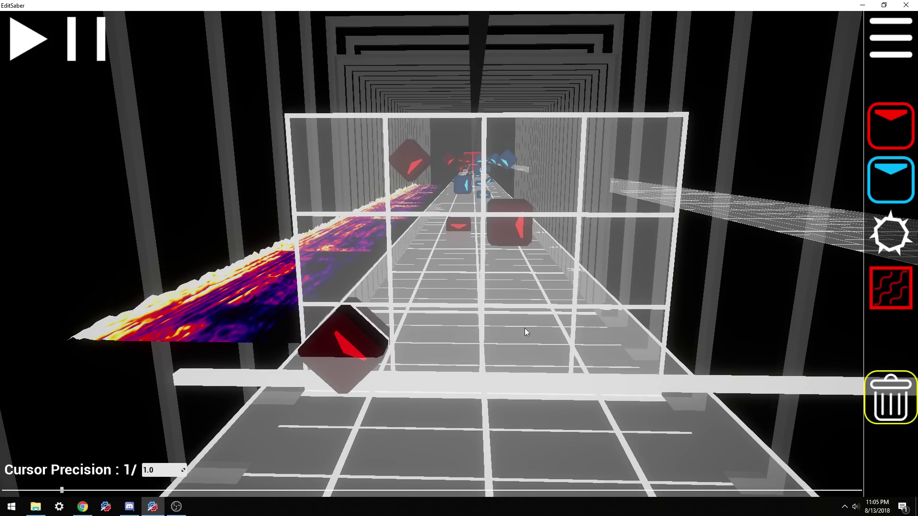
Step: Examine how the left-pointing red note at beat 37 flows between the red notes at beats 36 and 38
{"action": "scroll", "coordinate": [460, 333], "scroll_direction": "down", "scroll_amount": 1}
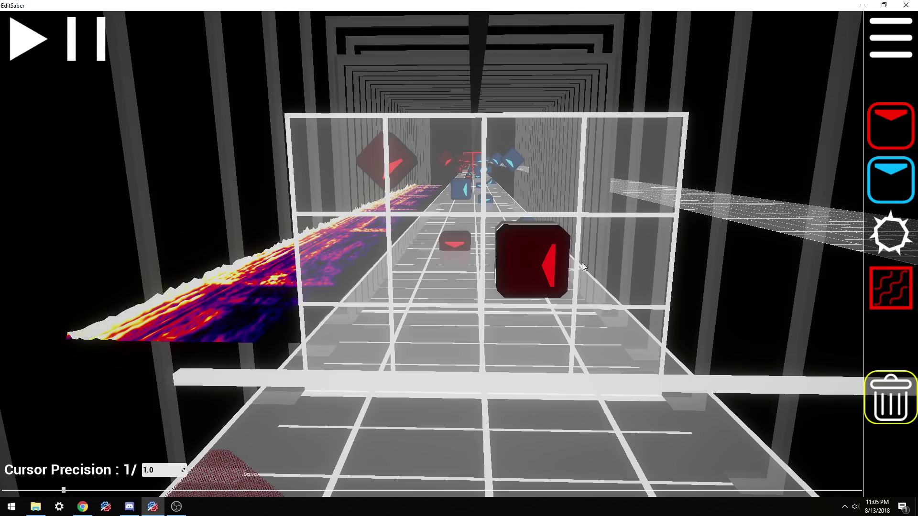
{"action": "scroll", "coordinate": [552, 320], "scroll_direction": "up", "scroll_amount": 1}
{"action": "scroll", "coordinate": [551, 340], "scroll_direction": "down", "scroll_amount": 1}
{"action": "scroll", "coordinate": [535, 296], "scroll_direction": "down", "scroll_amount": 1}
{"action": "scroll", "coordinate": [568, 292], "scroll_direction": "up", "scroll_amount": 1}
{"action": "scroll", "coordinate": [530, 307], "scroll_direction": "down", "scroll_amount": 1}
{"action": "scroll", "coordinate": [556, 311], "scroll_direction": "up", "scroll_amount": 1}
{"action": "scroll", "coordinate": [339, 264], "scroll_direction": "down", "scroll_amount": 1}
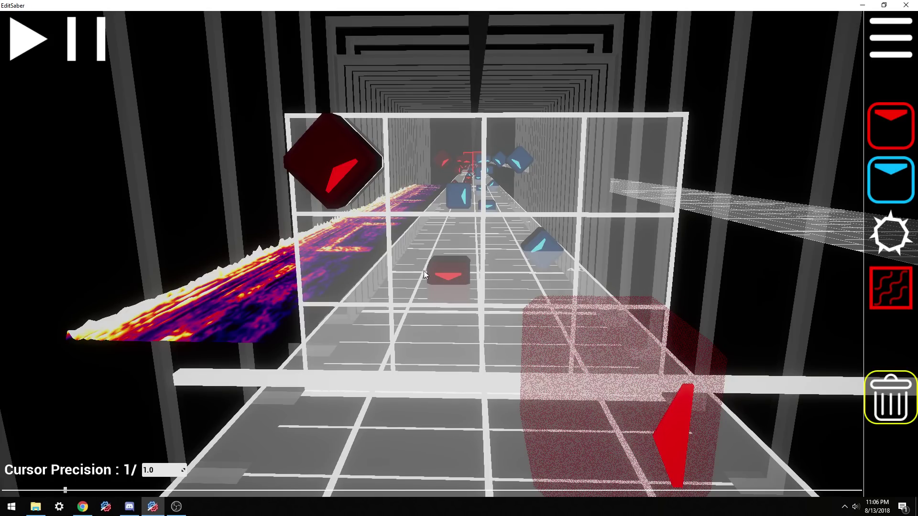
Step: Make the red note at beat 37 point right again, return to delete mode, and review the flow from beat 36 to 39
{"action": "scroll", "coordinate": [500, 264], "scroll_direction": "up", "scroll_amount": 1}
{"action": "key", "text": "1"}
{"action": "left_click", "coordinate": [520, 270]}
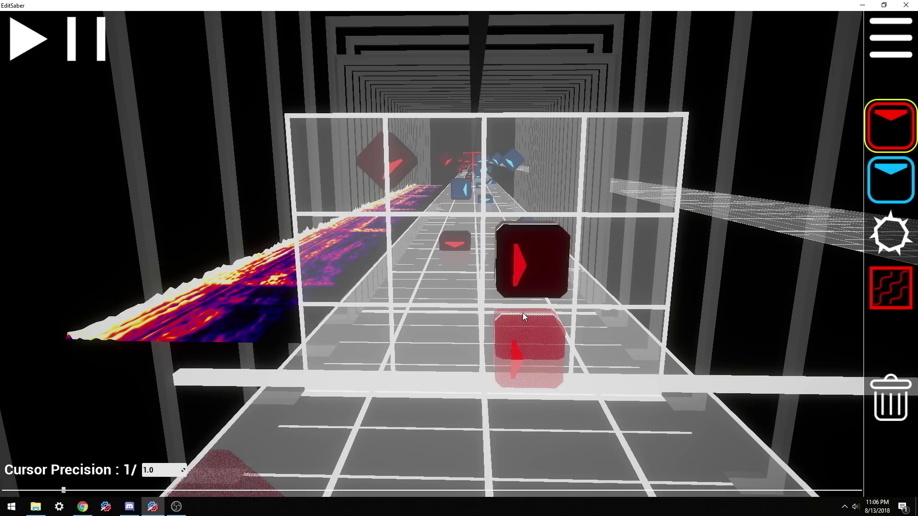
{"action": "scroll", "coordinate": [523, 313], "scroll_direction": "up", "scroll_amount": 2}
{"action": "key", "text": "5"}
{"action": "scroll", "coordinate": [391, 323], "scroll_direction": "down", "scroll_amount": 1}
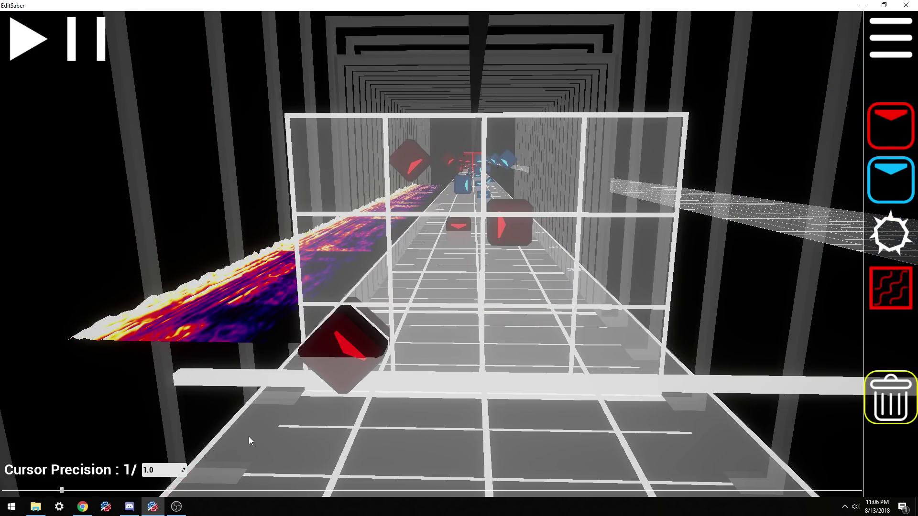
{"action": "scroll", "coordinate": [329, 381], "scroll_direction": "down", "scroll_amount": 1}
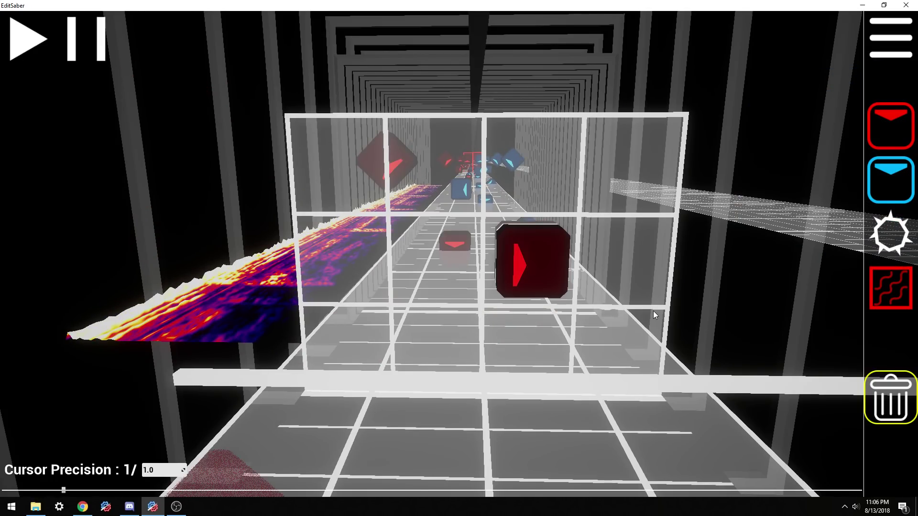
{"action": "scroll", "coordinate": [478, 272], "scroll_direction": "down", "scroll_amount": 1}
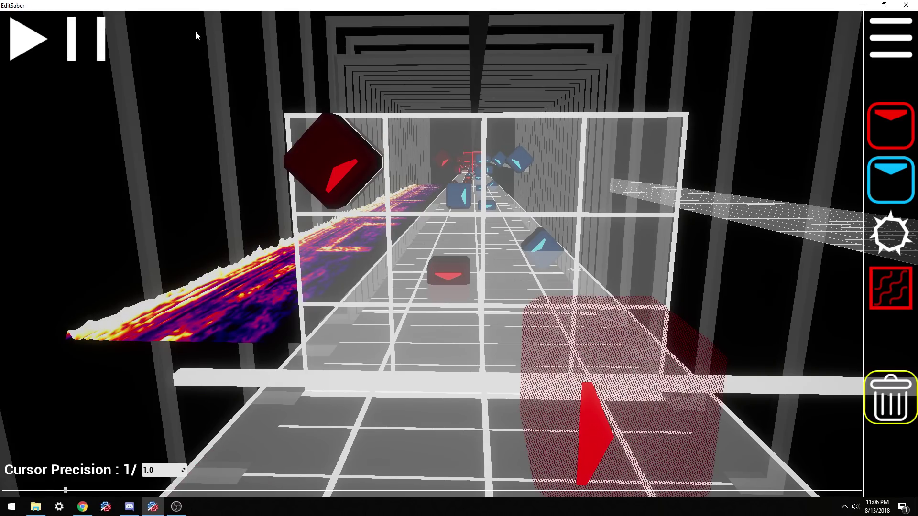
{"action": "scroll", "coordinate": [283, 127], "scroll_direction": "up", "scroll_amount": 1}
{"action": "scroll", "coordinate": [454, 360], "scroll_direction": "down", "scroll_amount": 2}
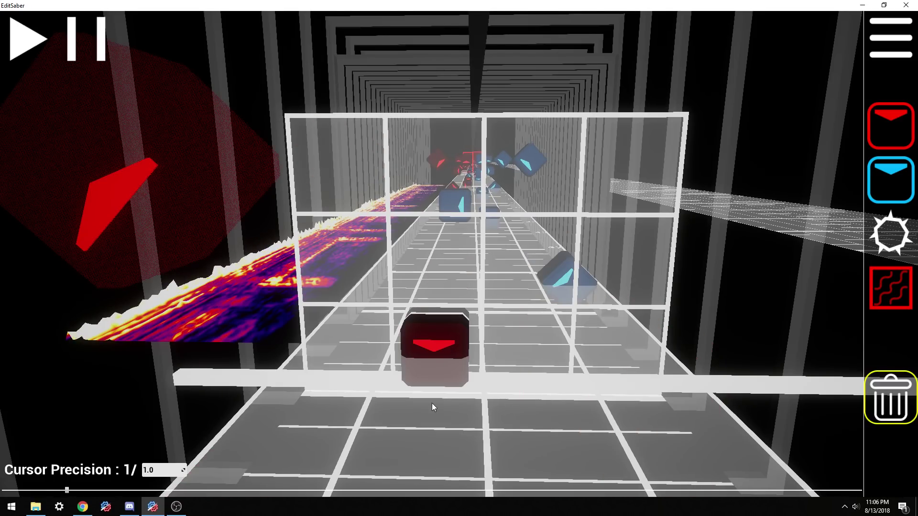
Step: Examine the red notes at beats 36 to 39 from an angled view beside the track with the beat numbers in sight
{"action": "right_click_drag", "start_coordinate": [483, 382], "coordinate": [529, 289]}
{"action": "scroll", "coordinate": [507, 303], "scroll_direction": "up", "scroll_amount": 3}
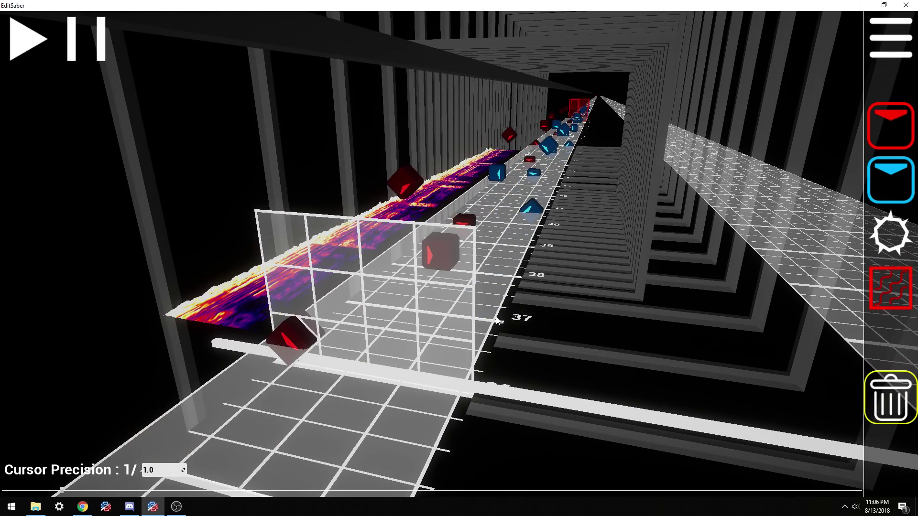
{"action": "mouse_move", "coordinate": [439, 300]}
{"action": "right_mouse_down"}
{"action": "mouse_move", "coordinate": [455, 265]}
{"action": "mouse_move", "coordinate": [442, 273]}
{"action": "mouse_move", "coordinate": [447, 285]}
{"action": "mouse_move", "coordinate": [394, 291]}
{"action": "right_mouse_up"}
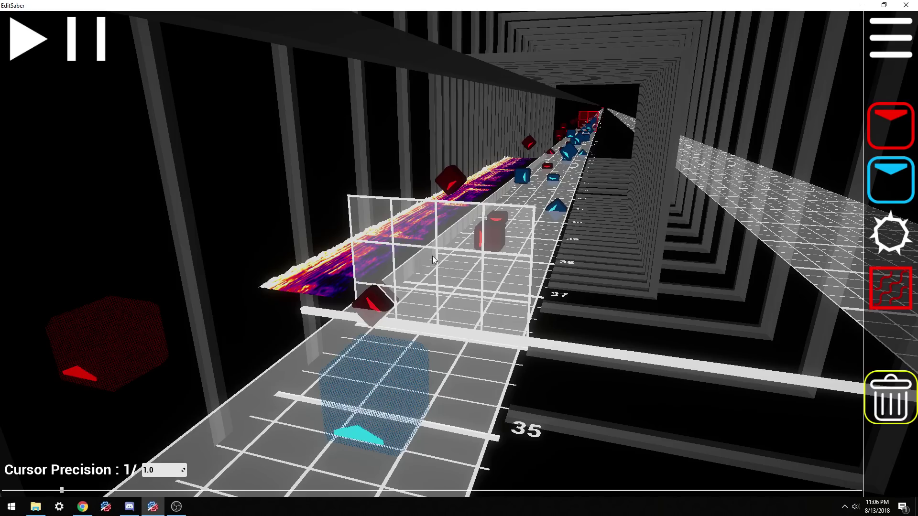
{"action": "scroll", "coordinate": [548, 297], "scroll_direction": "down", "scroll_amount": 1}
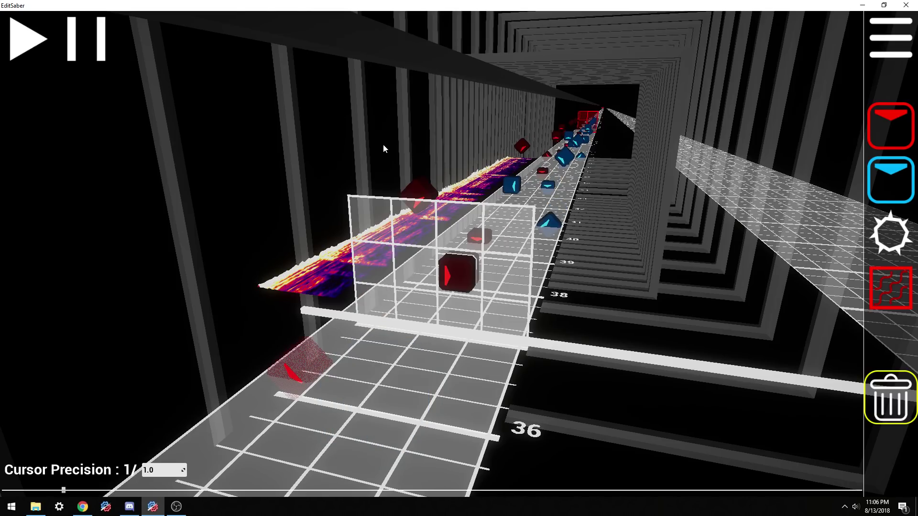
{"action": "scroll", "coordinate": [406, 308], "scroll_direction": "down", "scroll_amount": 1}
{"action": "scroll", "coordinate": [447, 301], "scroll_direction": "down", "scroll_amount": 1}
{"action": "scroll", "coordinate": [426, 311], "scroll_direction": "up", "scroll_amount": 1}
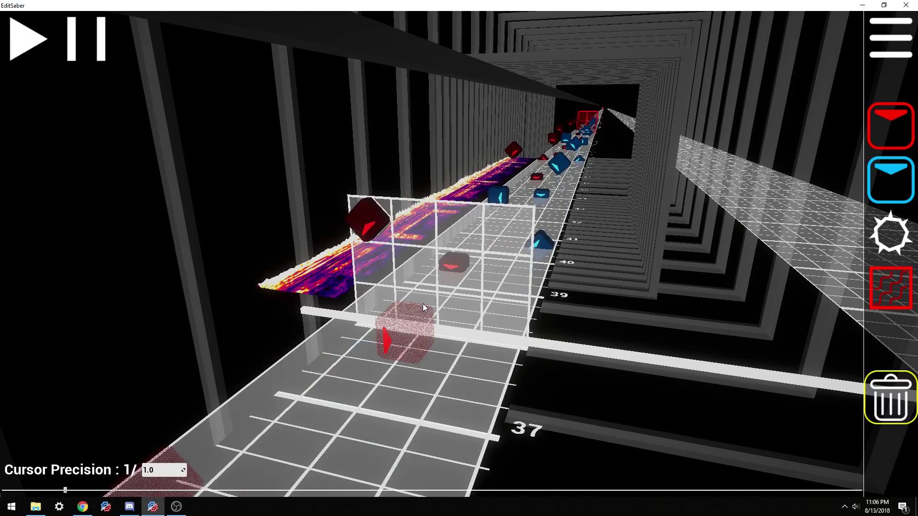
{"action": "scroll", "coordinate": [423, 307], "scroll_direction": "up", "scroll_amount": 1}
{"action": "scroll", "coordinate": [383, 264], "scroll_direction": "down", "scroll_amount": 1}
{"action": "scroll", "coordinate": [473, 280], "scroll_direction": "down", "scroll_amount": 1}
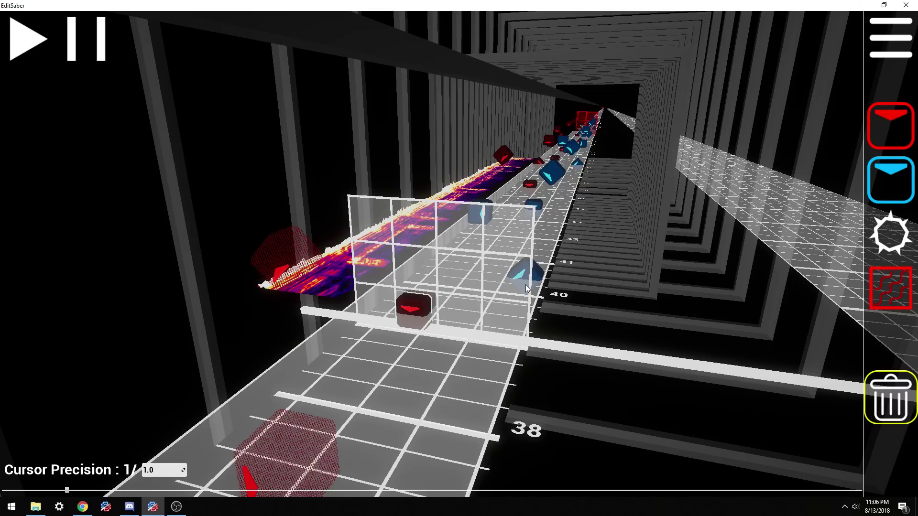
Step: Examine the red and blue note patterns along the track from beat 39 to beat 58
{"action": "scroll", "coordinate": [426, 300], "scroll_direction": "down", "scroll_amount": 1}
{"action": "scroll", "coordinate": [493, 330], "scroll_direction": "down", "scroll_amount": 3}
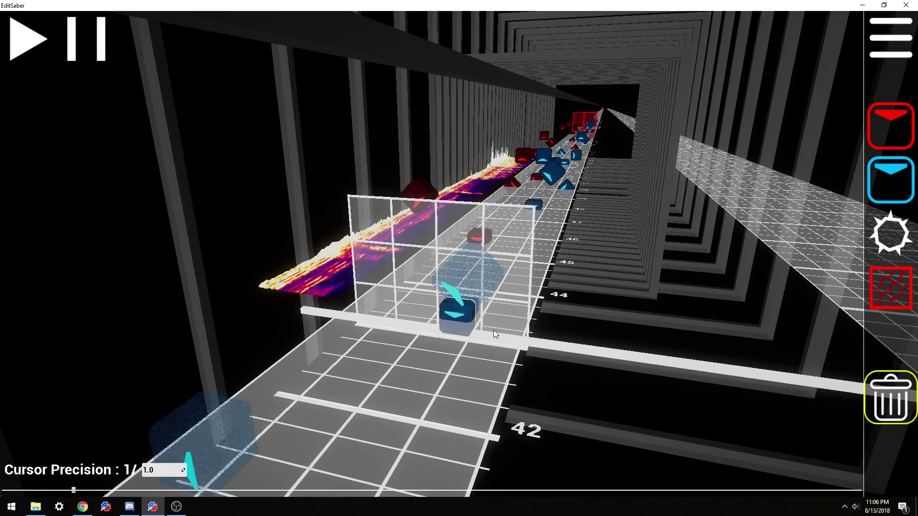
{"action": "scroll", "coordinate": [497, 287], "scroll_direction": "up", "scroll_amount": 3}
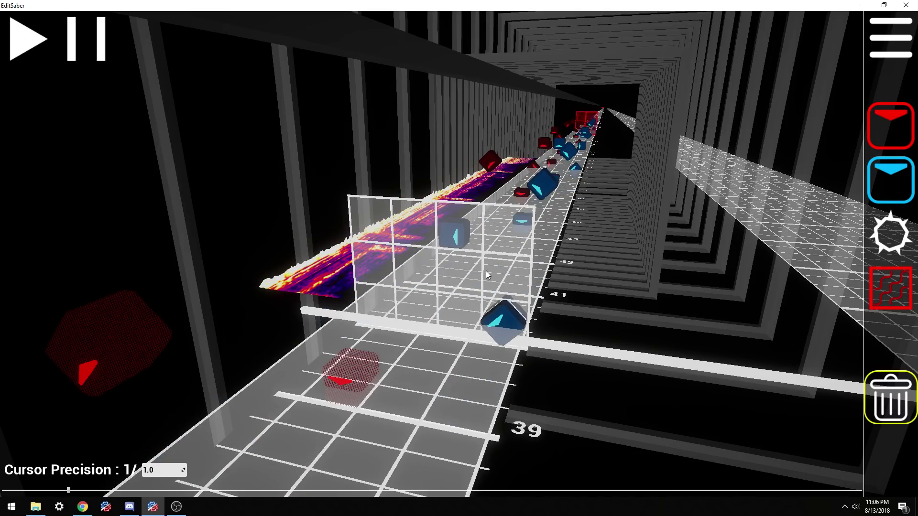
{"action": "scroll", "coordinate": [509, 268], "scroll_direction": "down", "scroll_amount": 2}
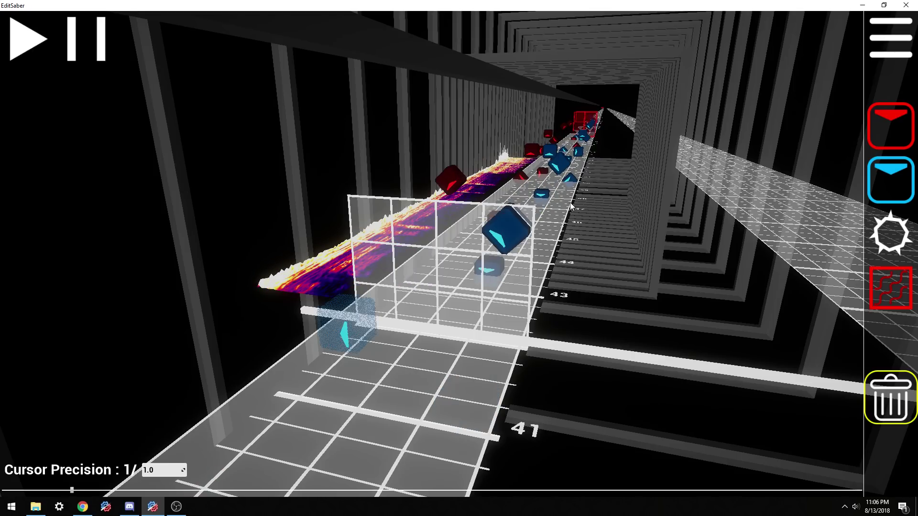
{"action": "scroll", "coordinate": [528, 271], "scroll_direction": "down", "scroll_amount": 2}
{"action": "scroll", "coordinate": [529, 272], "scroll_direction": "down", "scroll_amount": 4}
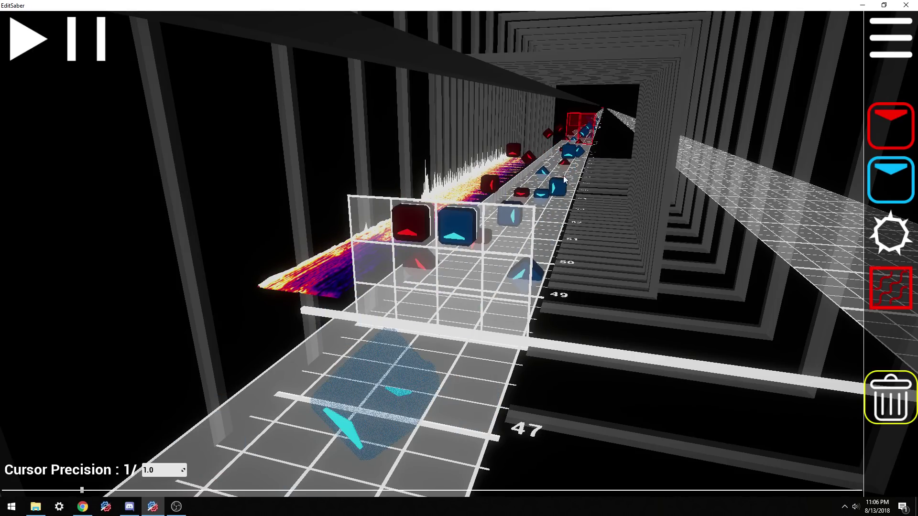
{"action": "scroll", "coordinate": [508, 310], "scroll_direction": "up", "scroll_amount": 5}
{"action": "scroll", "coordinate": [507, 307], "scroll_direction": "down", "scroll_amount": 2}
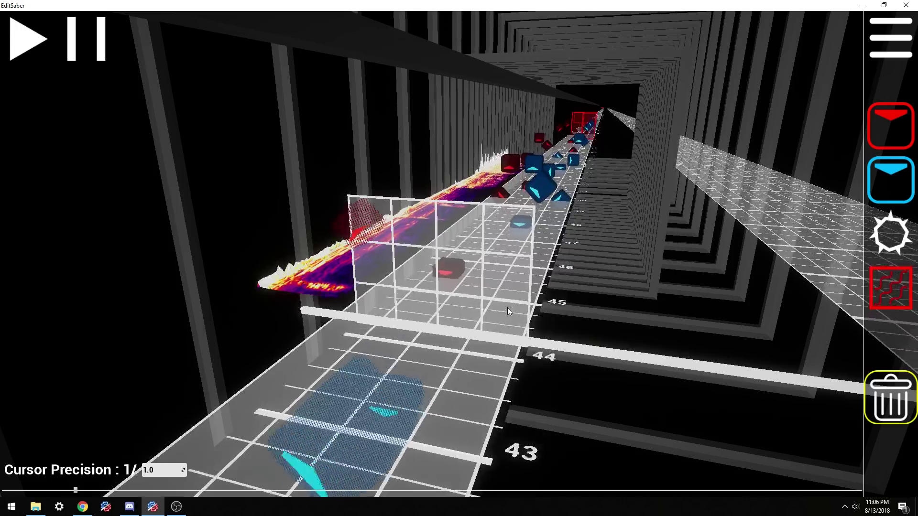
{"action": "scroll", "coordinate": [507, 308], "scroll_direction": "down", "scroll_amount": 5}
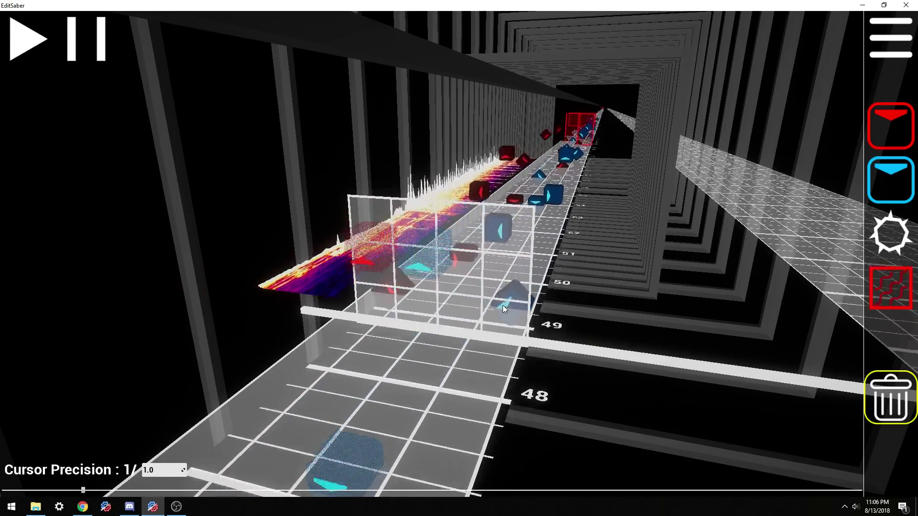
{"action": "scroll", "coordinate": [503, 310], "scroll_direction": "down", "scroll_amount": 5}
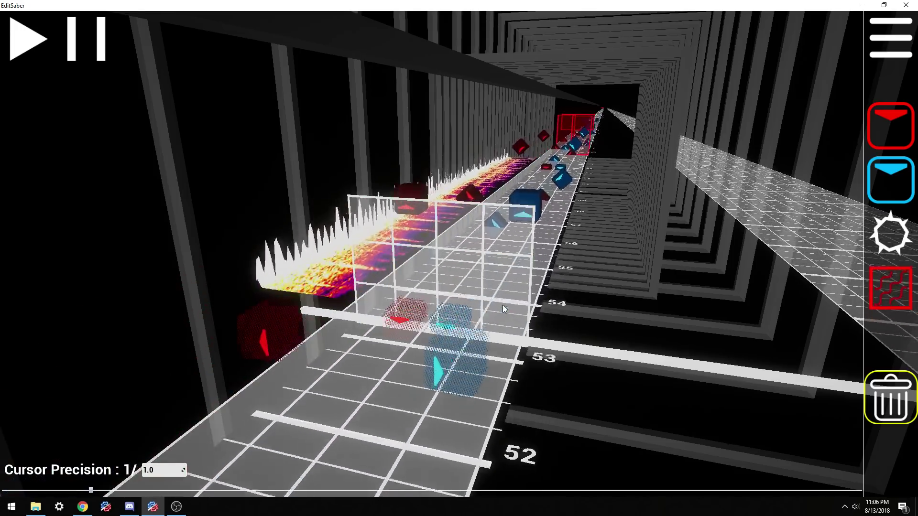
{"action": "scroll", "coordinate": [503, 304], "scroll_direction": "down", "scroll_amount": 4}
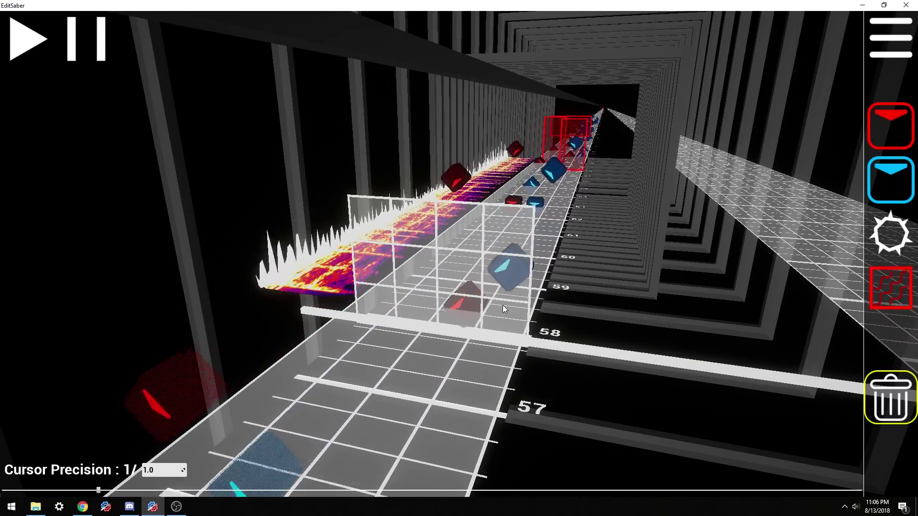
Step: Examine the paired red and blue notes around beats 50 to 53 from the side and from behind the note grid
{"action": "right_click_drag", "start_coordinate": [597, 250], "coordinate": [462, 251]}
{"action": "scroll", "coordinate": [546, 182], "scroll_direction": "up", "scroll_amount": 10}
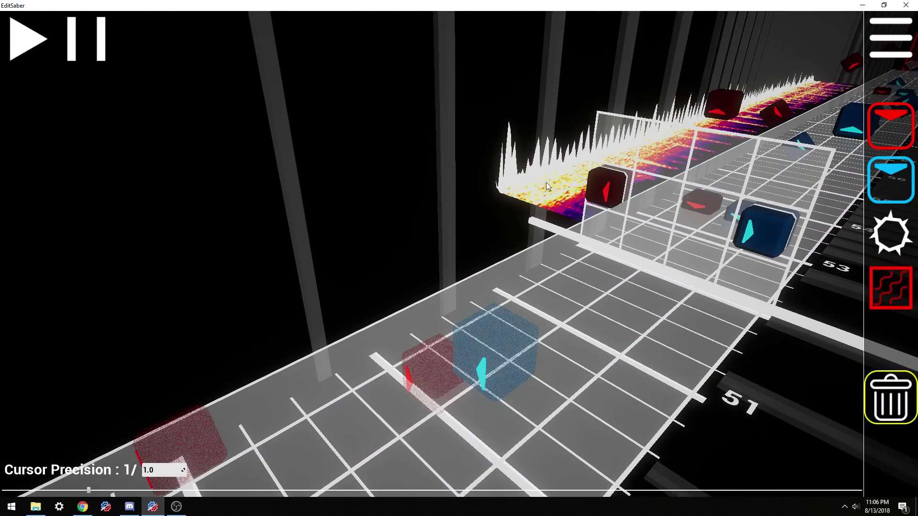
{"action": "scroll", "coordinate": [675, 142], "scroll_direction": "up", "scroll_amount": 1}
{"action": "scroll", "coordinate": [589, 187], "scroll_direction": "down", "scroll_amount": 3}
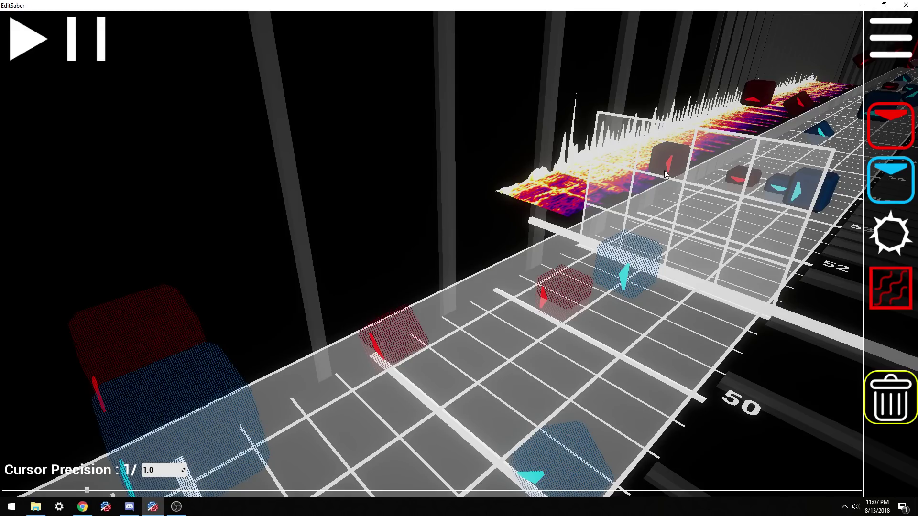
{"action": "scroll", "coordinate": [662, 181], "scroll_direction": "down", "scroll_amount": 1}
{"action": "right_click_drag", "start_coordinate": [535, 110], "coordinate": [475, 284]}
{"action": "key", "text": "a"}
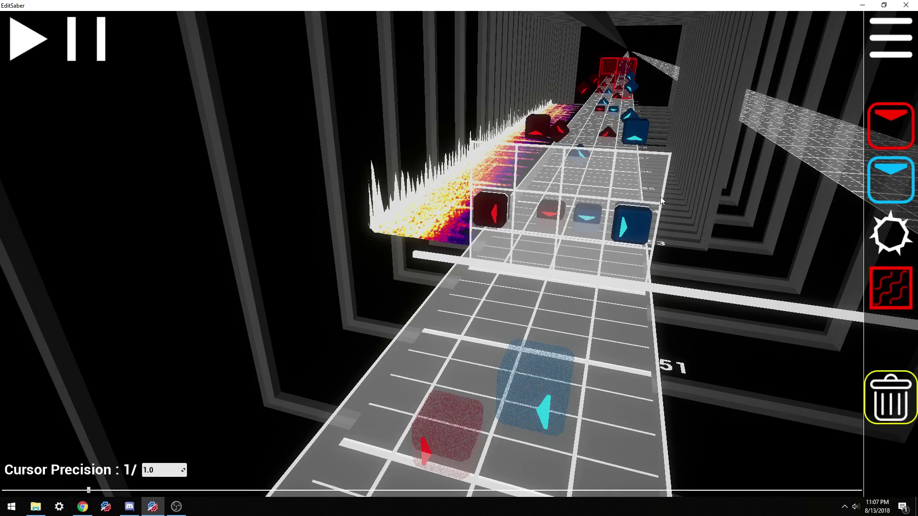
{"action": "scroll", "coordinate": [604, 245], "scroll_direction": "up", "scroll_amount": 2}
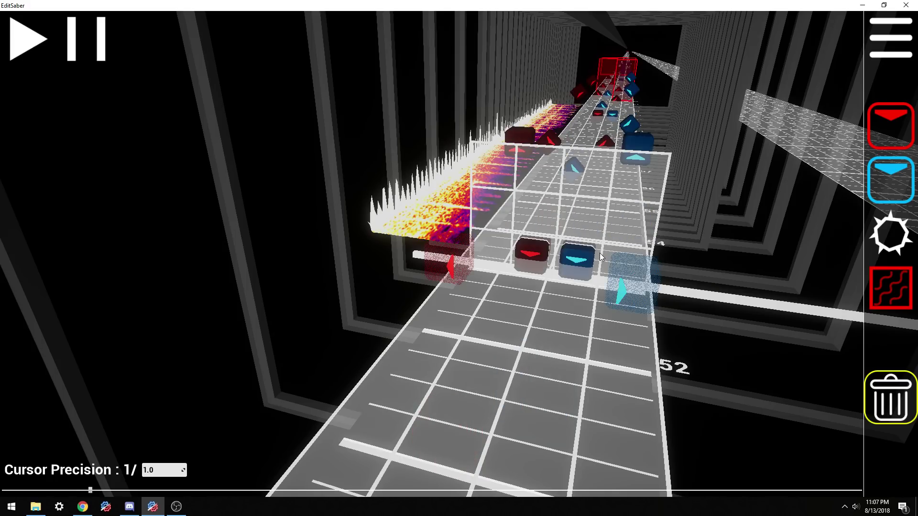
{"action": "scroll", "coordinate": [595, 260], "scroll_direction": "down", "scroll_amount": 3}
{"action": "scroll", "coordinate": [535, 275], "scroll_direction": "down", "scroll_amount": 1}
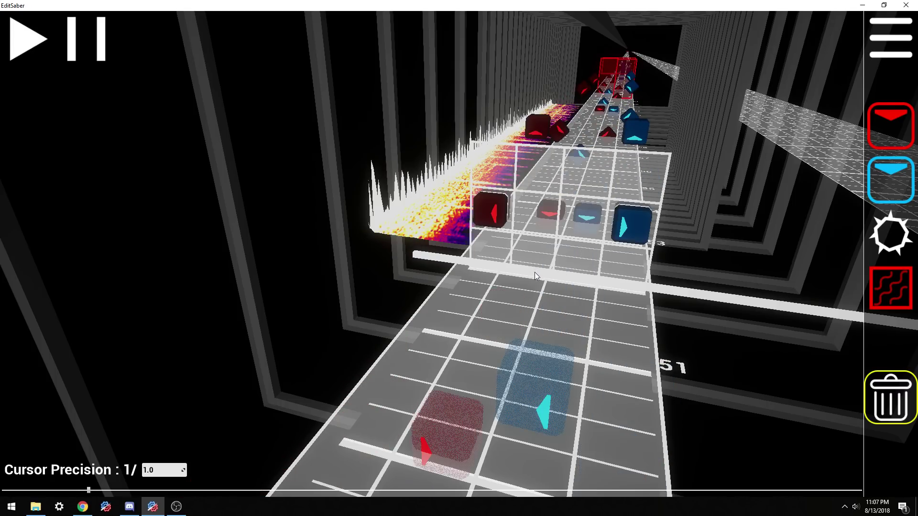
Step: Examine the notes and red walls between beats 58 and 85, moving the camera to the track's numbered side
{"action": "scroll", "coordinate": [497, 210], "scroll_direction": "down", "scroll_amount": 8}
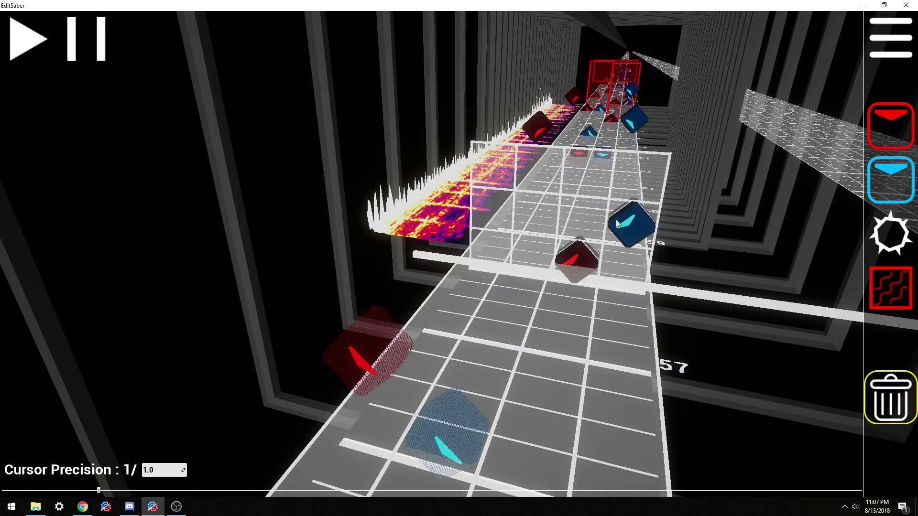
{"action": "scroll", "coordinate": [544, 219], "scroll_direction": "down", "scroll_amount": 8}
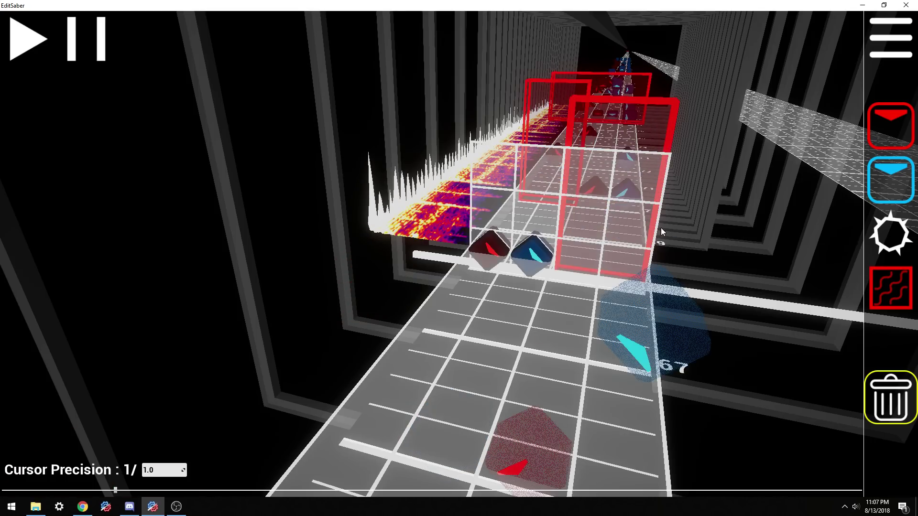
{"action": "key", "text": "d"}
{"action": "right_click_drag", "start_coordinate": [661, 228], "coordinate": [425, 304]}
{"action": "scroll", "coordinate": [426, 304], "scroll_direction": "down", "scroll_amount": 2}
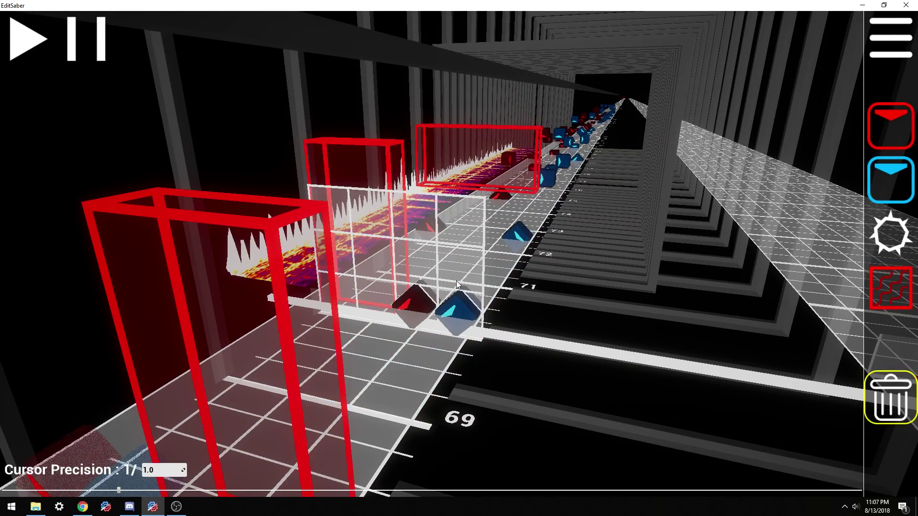
{"action": "scroll", "coordinate": [483, 310], "scroll_direction": "down", "scroll_amount": 2}
{"action": "scroll", "coordinate": [500, 332], "scroll_direction": "up", "scroll_amount": 7}
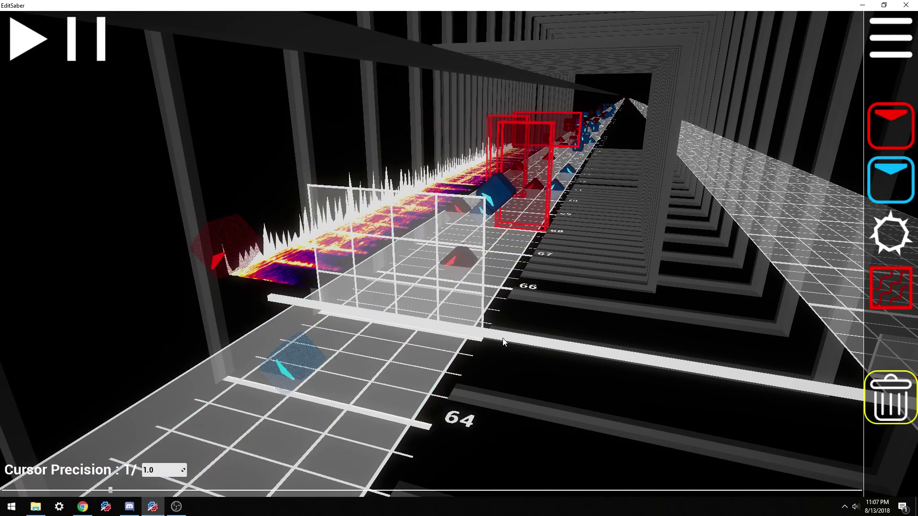
{"action": "scroll", "coordinate": [514, 339], "scroll_direction": "down", "scroll_amount": 1}
{"action": "scroll", "coordinate": [514, 342], "scroll_direction": "down", "scroll_amount": 7}
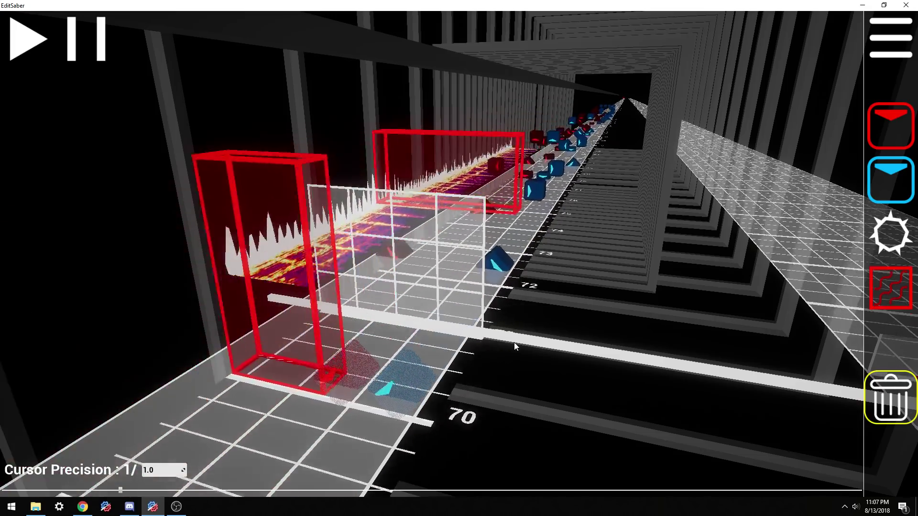
{"action": "scroll", "coordinate": [514, 342], "scroll_direction": "down", "scroll_amount": 4}
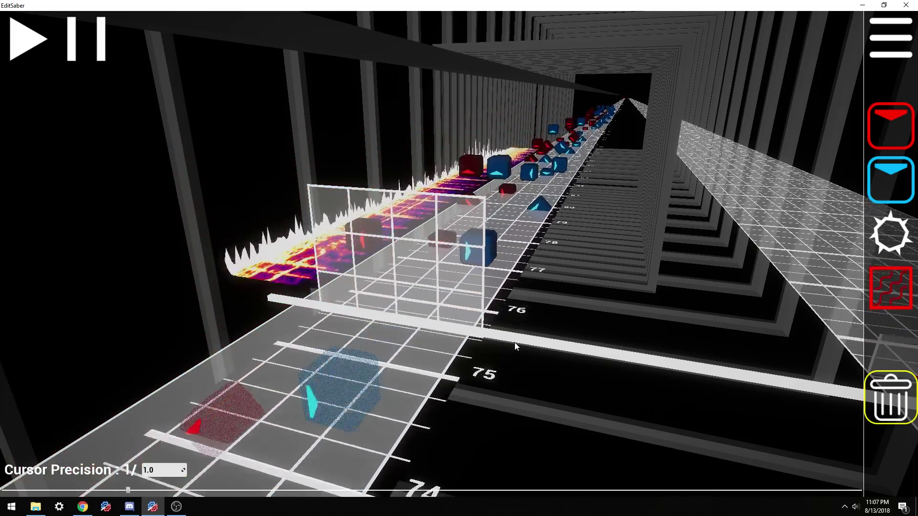
{"action": "scroll", "coordinate": [515, 342], "scroll_direction": "down", "scroll_amount": 4}
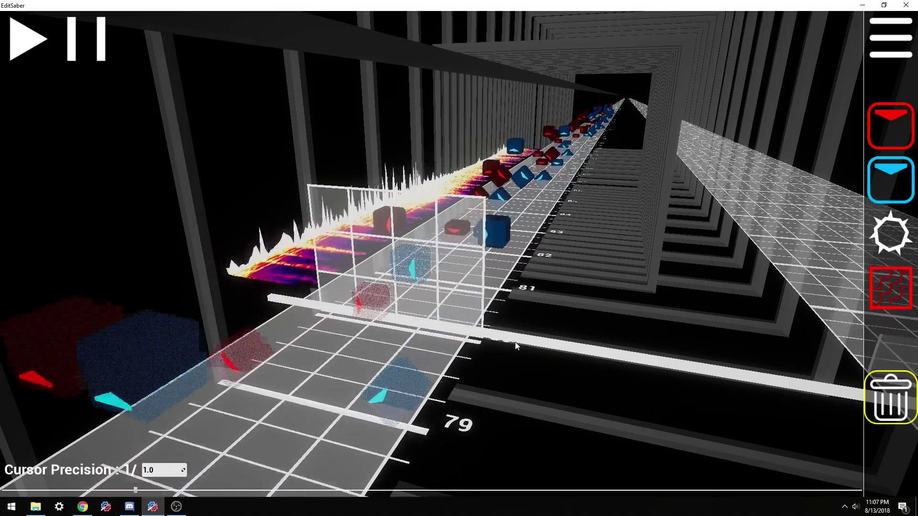
{"action": "scroll", "coordinate": [515, 342], "scroll_direction": "down", "scroll_amount": 5}
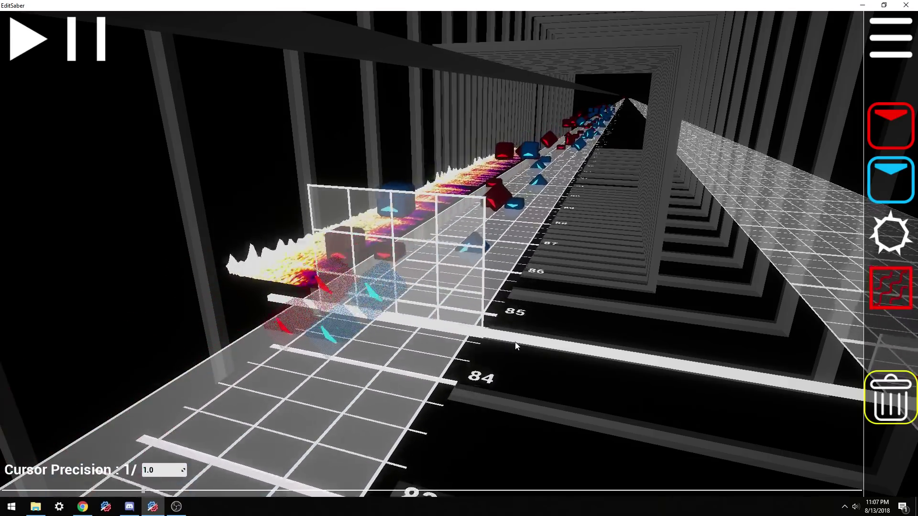
Step: Examine the red and blue note patterns between beats 80 and 85 from the numbered side of the track
{"action": "scroll", "coordinate": [515, 342], "scroll_direction": "down", "scroll_amount": 2}
{"action": "scroll", "coordinate": [514, 342], "scroll_direction": "up", "scroll_amount": 6}
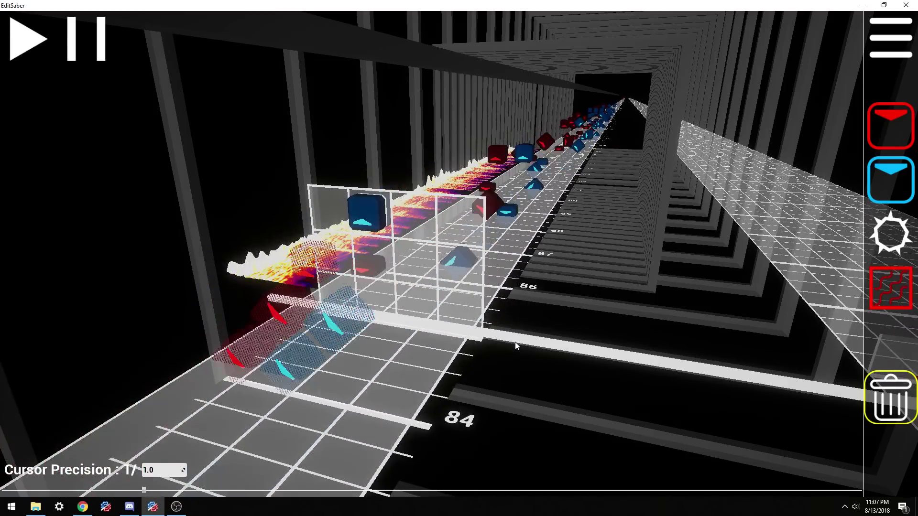
{"action": "scroll", "coordinate": [514, 342], "scroll_direction": "up", "scroll_amount": 2}
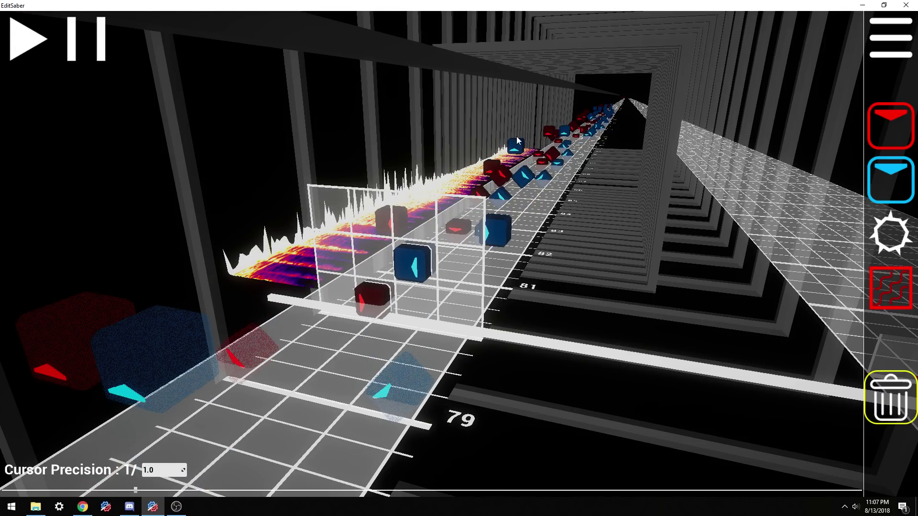
{"action": "scroll", "coordinate": [476, 335], "scroll_direction": "down", "scroll_amount": 3}
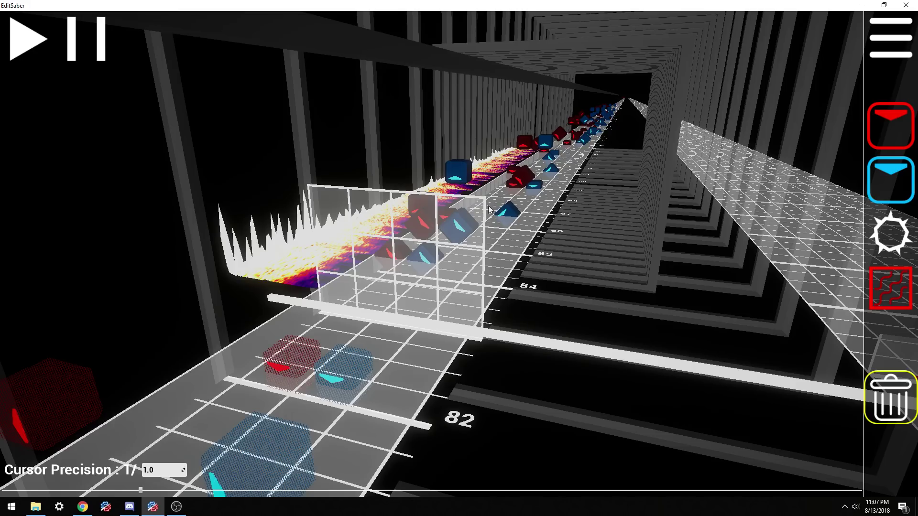
{"action": "scroll", "coordinate": [382, 315], "scroll_direction": "up", "scroll_amount": 2}
{"action": "scroll", "coordinate": [296, 363], "scroll_direction": "down", "scroll_amount": 1}
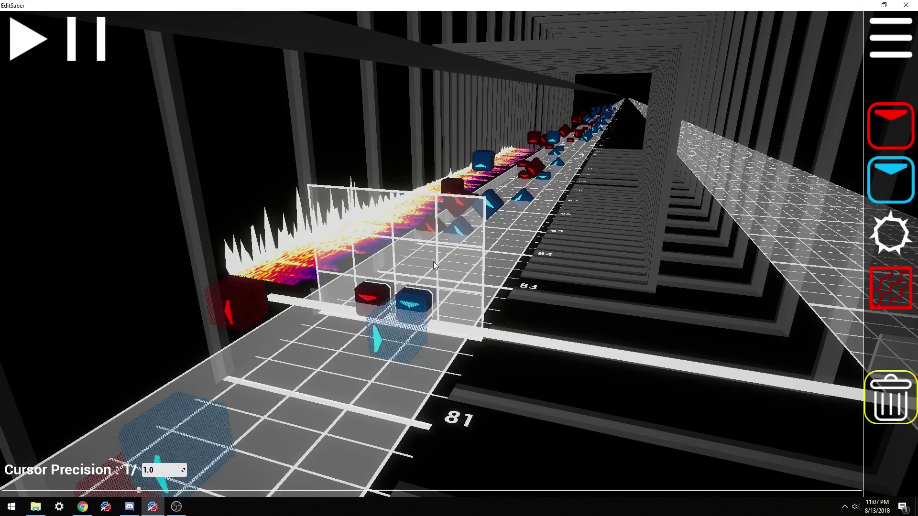
{"action": "scroll", "coordinate": [433, 262], "scroll_direction": "down", "scroll_amount": 1}
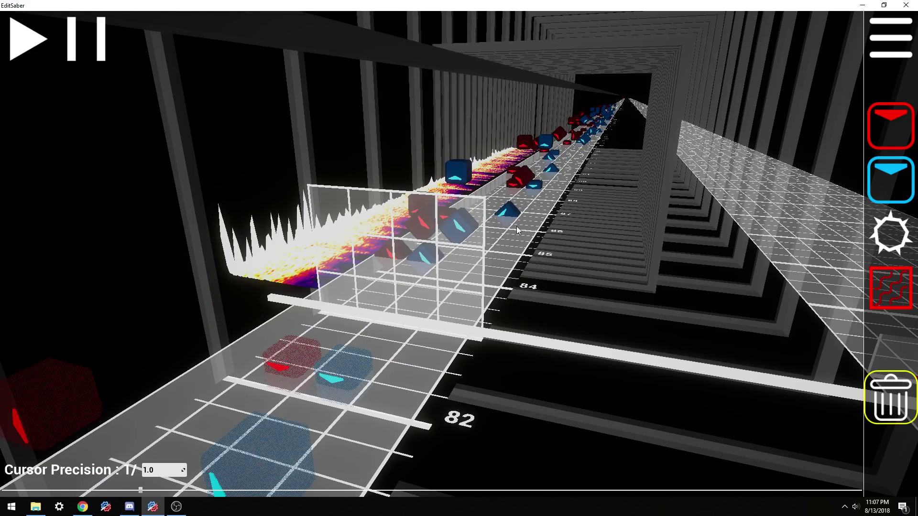
{"action": "scroll", "coordinate": [498, 251], "scroll_direction": "down", "scroll_amount": 1}
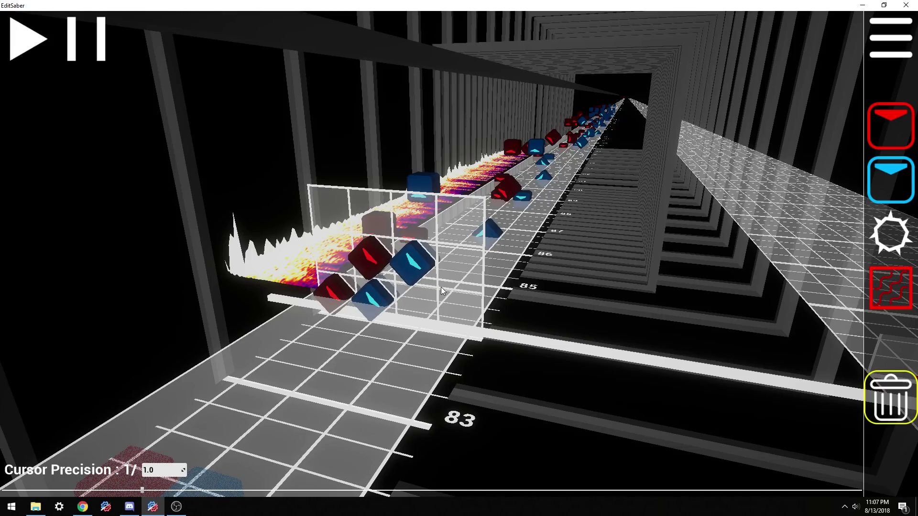
{"action": "scroll", "coordinate": [441, 286], "scroll_direction": "up", "scroll_amount": 1}
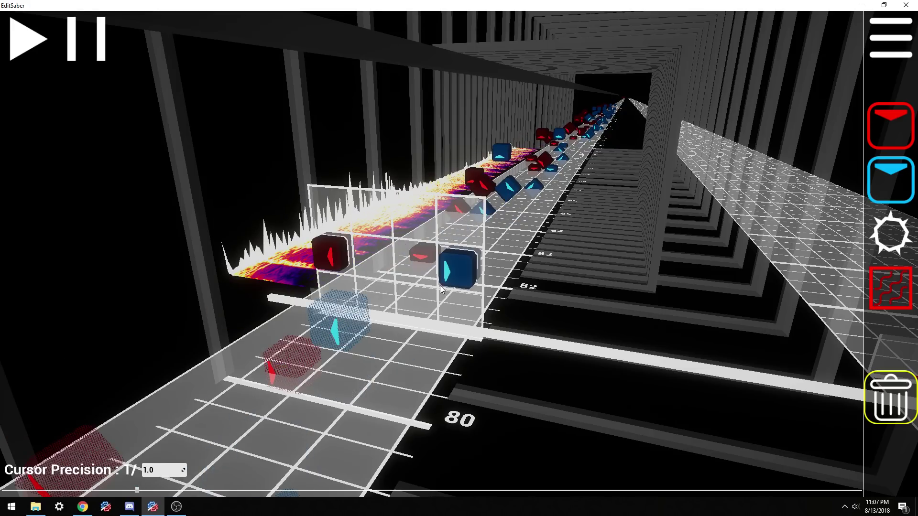
{"action": "scroll", "coordinate": [423, 173], "scroll_direction": "down", "scroll_amount": 2}
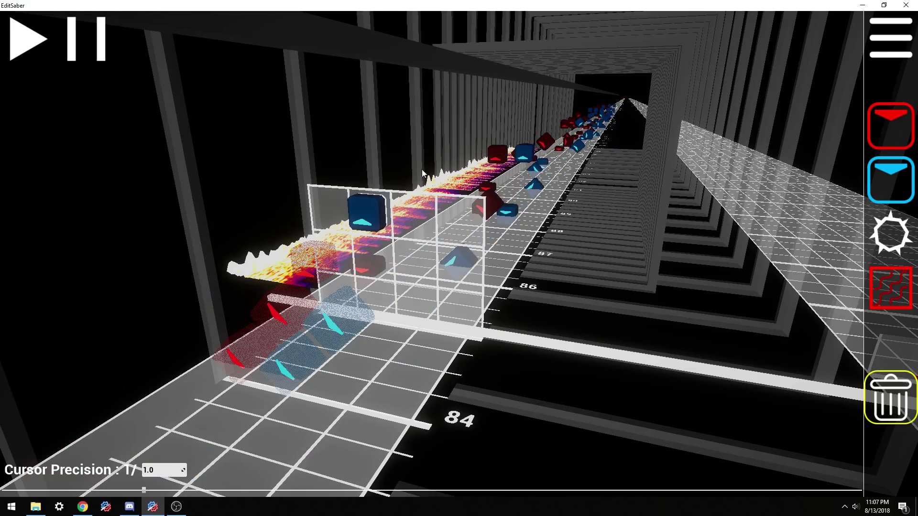
Step: Examine the diagonal four-note cluster at beat 84 and the blue note at beat 85 from behind and from the side
{"action": "scroll", "coordinate": [352, 269], "scroll_direction": "up", "scroll_amount": 1}
{"action": "key", "text": "a"}
{"action": "right_click_drag", "start_coordinate": [351, 269], "coordinate": [454, 265]}
{"action": "key", "text": "d"}
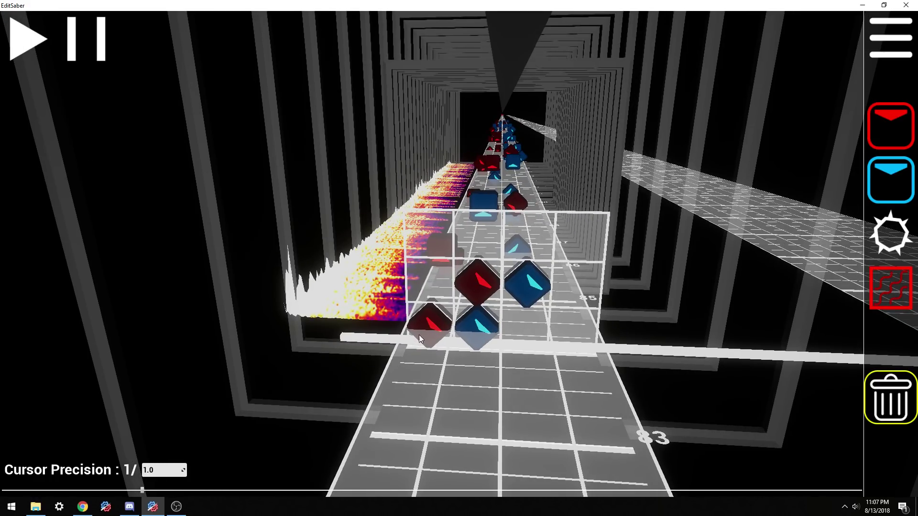
{"action": "scroll", "coordinate": [478, 334], "scroll_direction": "down", "scroll_amount": 1}
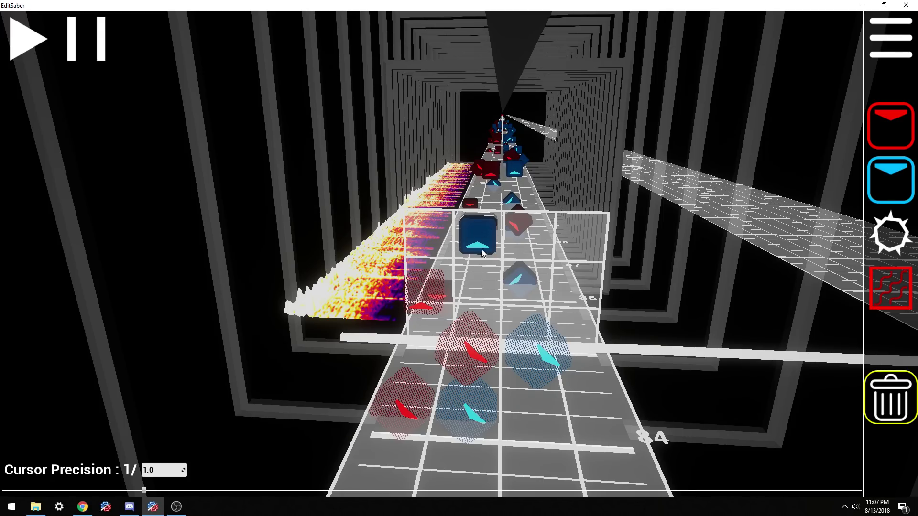
{"action": "key", "text": "d"}
{"action": "right_click_drag", "start_coordinate": [480, 275], "coordinate": [470, 260]}
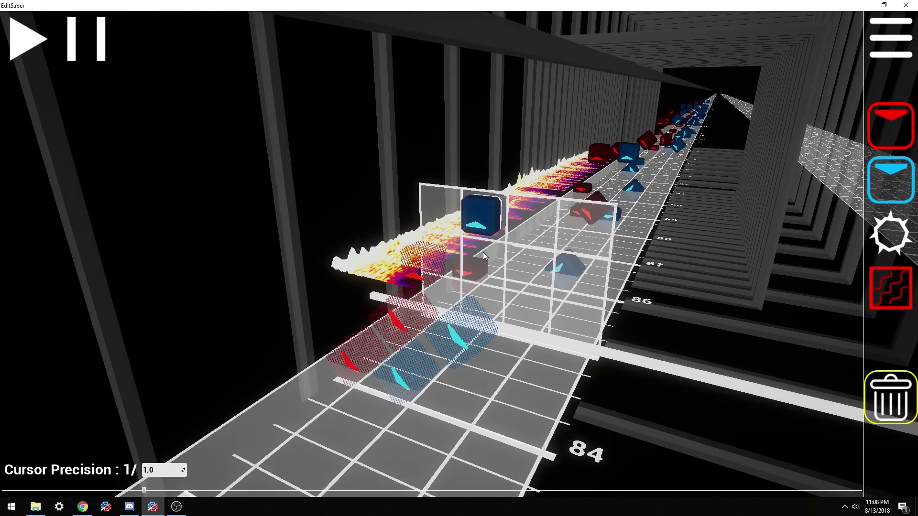
Step: Step through the notes between beats 84 and 86 with the cursor precision set to 1/2 and 1/4
{"action": "scroll", "coordinate": [514, 248], "scroll_direction": "down", "scroll_amount": 1}
{"action": "scroll", "coordinate": [545, 252], "scroll_direction": "down", "scroll_amount": 1}
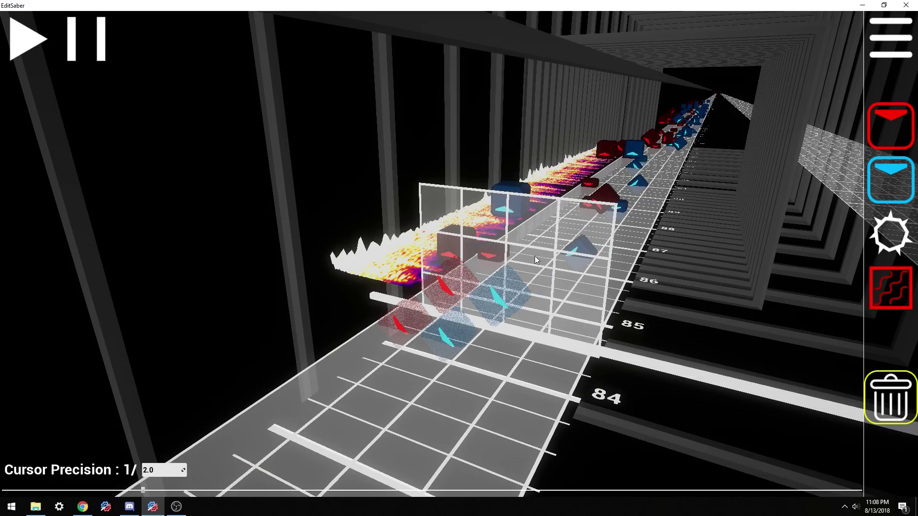
{"action": "scroll", "coordinate": [507, 250], "scroll_direction": "down", "scroll_amount": 1}
{"action": "scroll", "coordinate": [488, 257], "scroll_direction": "down", "scroll_amount": 1}
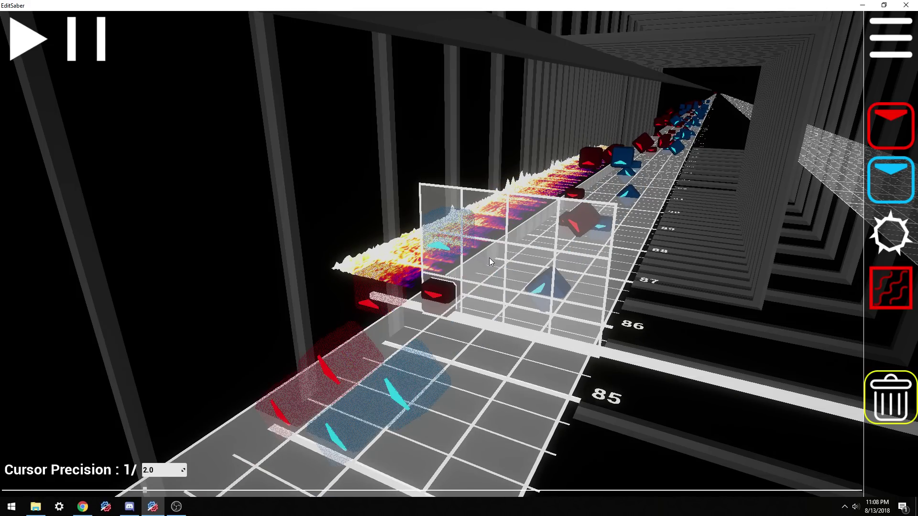
{"action": "scroll", "coordinate": [512, 262], "scroll_direction": "down", "scroll_amount": 1}
{"action": "scroll", "coordinate": [514, 262], "scroll_direction": "up", "scroll_amount": 3}
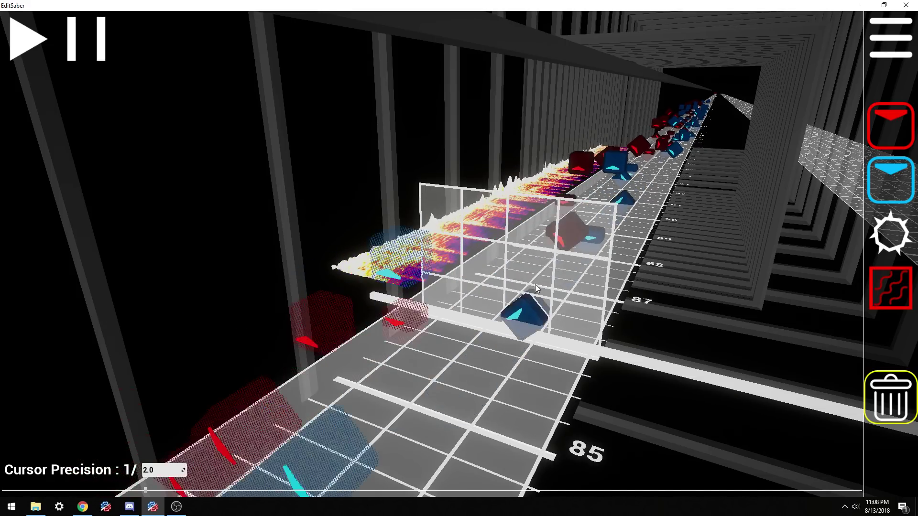
{"action": "scroll", "coordinate": [463, 237], "scroll_direction": "up", "scroll_amount": 1, "text": "ctrl"}
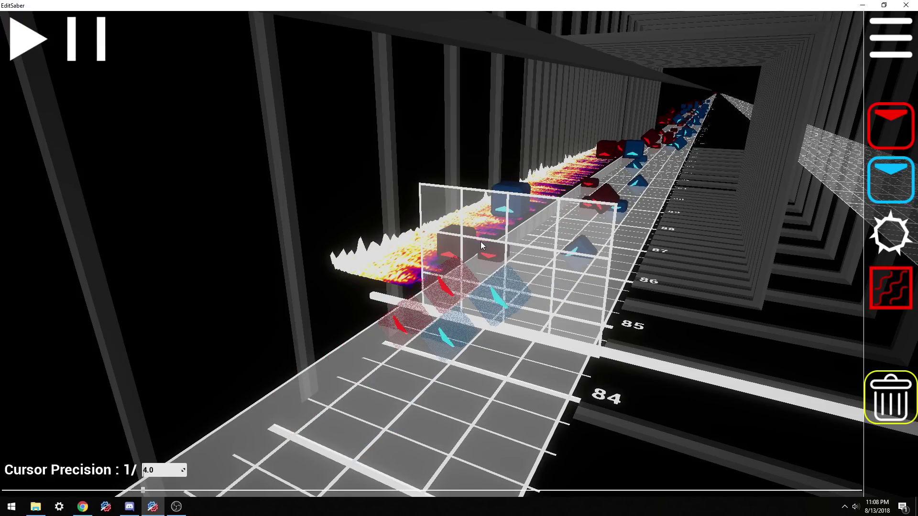
{"action": "scroll", "coordinate": [480, 242], "scroll_direction": "down", "scroll_amount": 1}
{"action": "scroll", "coordinate": [477, 243], "scroll_direction": "down", "scroll_amount": 1}
{"action": "scroll", "coordinate": [542, 266], "scroll_direction": "up", "scroll_amount": 3}
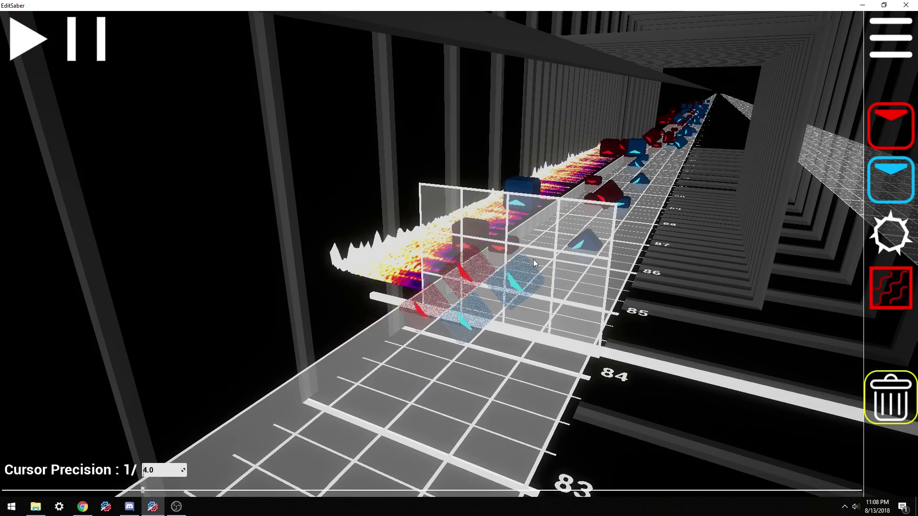
{"action": "scroll", "coordinate": [540, 269], "scroll_direction": "up", "scroll_amount": 1}
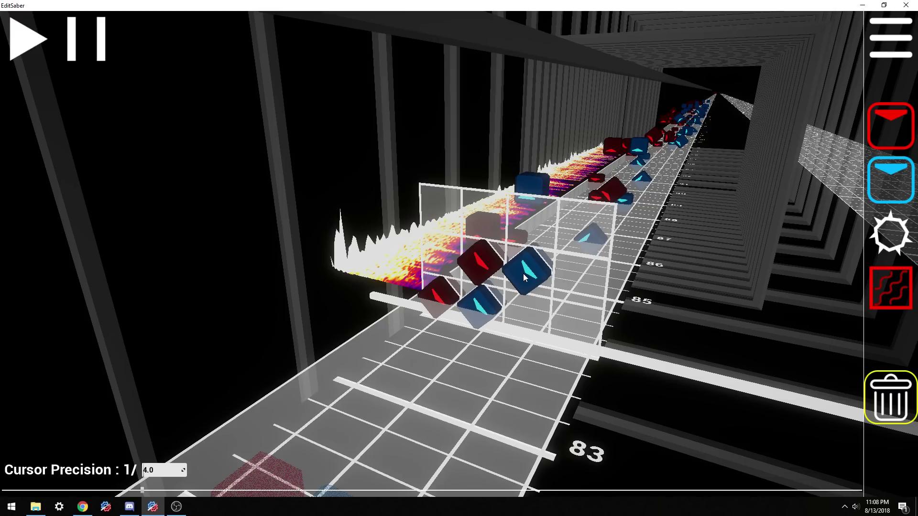
Step: Set the cursor precision back to 1/1 and examine the notes at beats 84 to 86 from behind the grid
{"action": "key", "text": "a"}
{"action": "right_click_drag", "start_coordinate": [488, 313], "coordinate": [618, 306]}
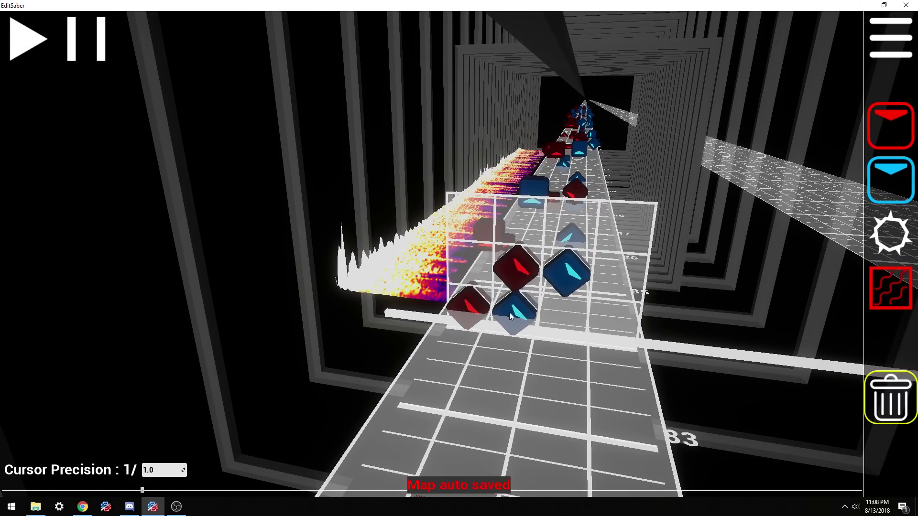
{"action": "scroll", "coordinate": [519, 276], "scroll_direction": "down", "scroll_amount": 1}
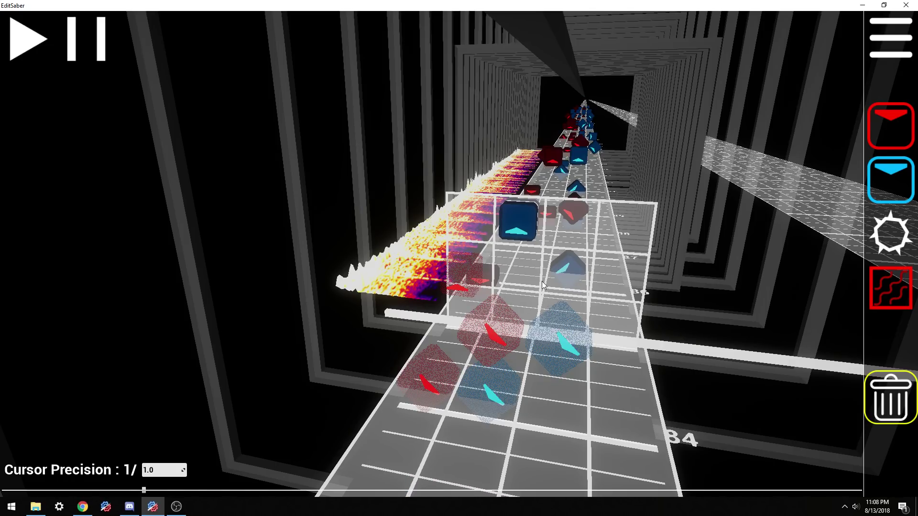
{"action": "scroll", "coordinate": [542, 286], "scroll_direction": "down", "scroll_amount": 1}
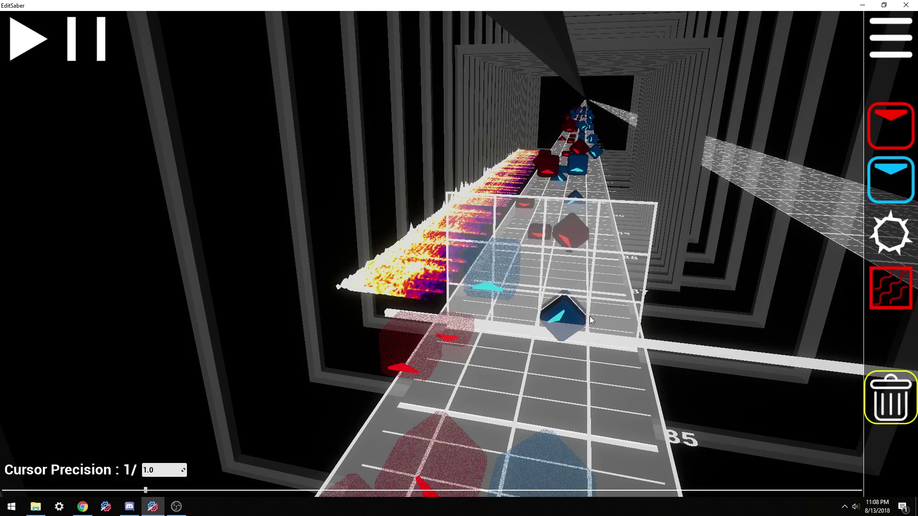
{"action": "scroll", "coordinate": [591, 319], "scroll_direction": "down", "scroll_amount": 1}
{"action": "scroll", "coordinate": [543, 327], "scroll_direction": "up", "scroll_amount": 2}
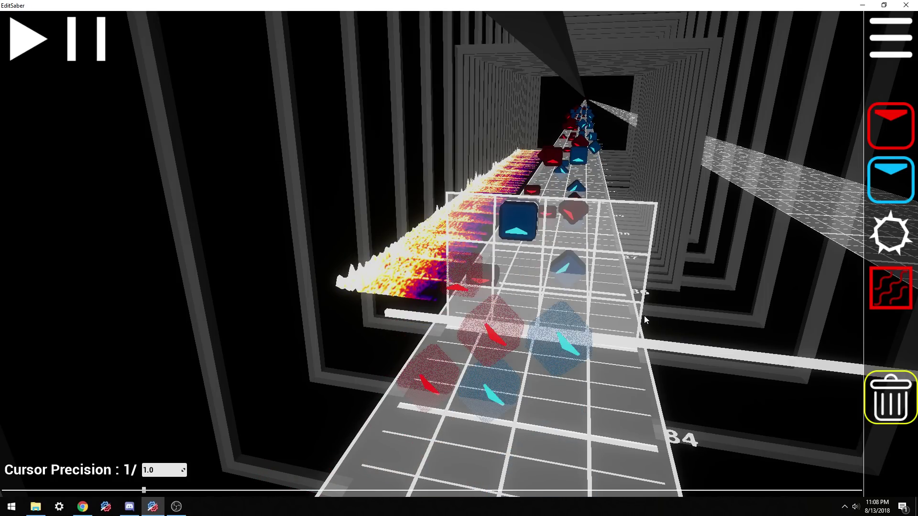
{"action": "scroll", "coordinate": [644, 316], "scroll_direction": "up", "scroll_amount": 2}
Step: Play the map from beat 84 to about beat 99 and examine the paired notes at beat 100 from an angle
{"action": "key", "text": "space"}
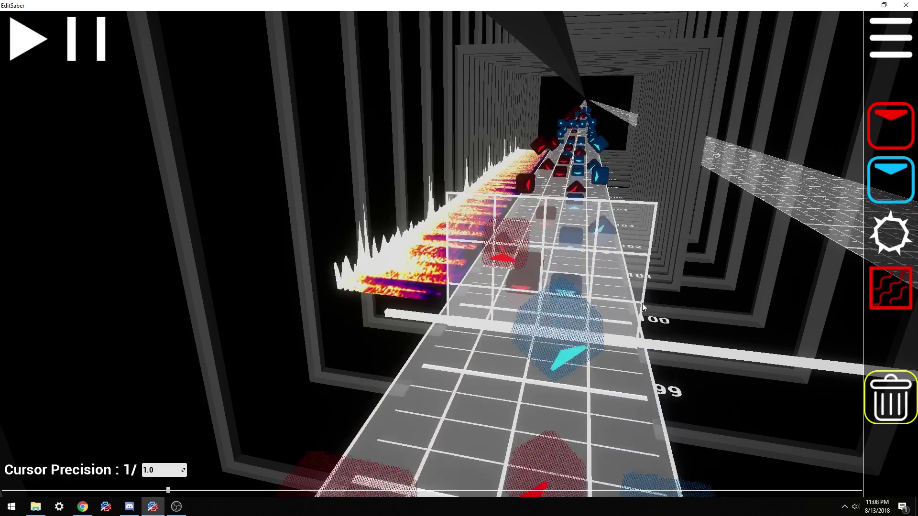
{"action": "key", "text": "space"}
{"action": "right_click_drag", "start_coordinate": [653, 282], "coordinate": [460, 257]}
{"action": "scroll", "coordinate": [526, 259], "scroll_direction": "down", "scroll_amount": 2}
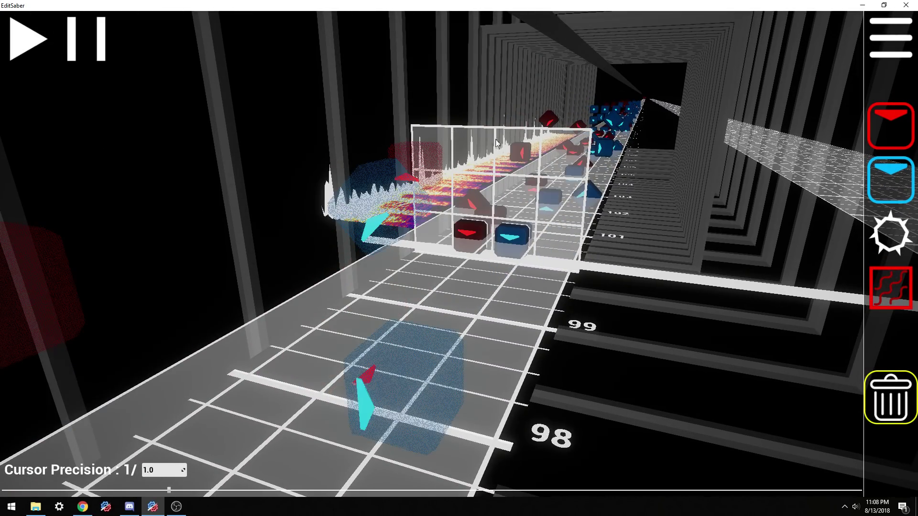
{"action": "right_click_drag", "start_coordinate": [547, 233], "coordinate": [460, 258]}
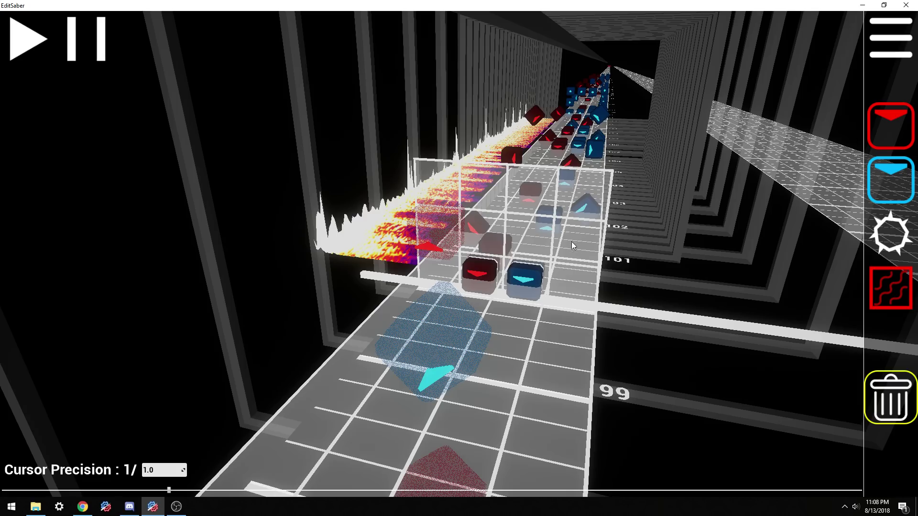
Step: Play the map from beat 100 to about beat 116 and examine the note patterns between beats 108 and 114
{"action": "key", "text": "space"}
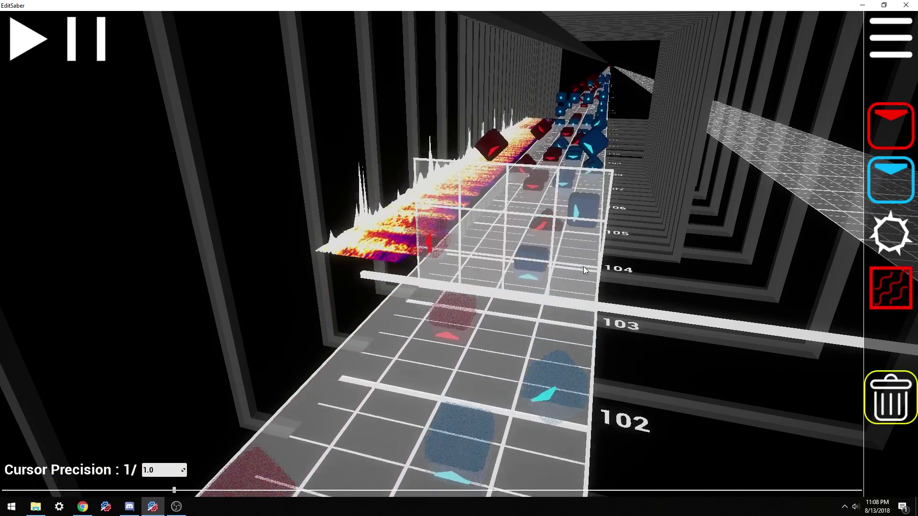
{"action": "scroll", "coordinate": [583, 265], "scroll_direction": "down", "scroll_amount": 5}
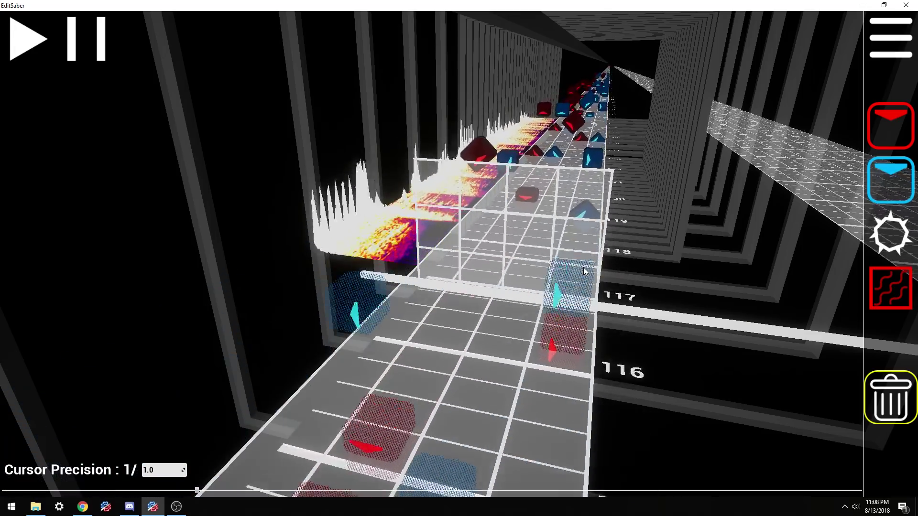
{"action": "scroll", "coordinate": [645, 239], "scroll_direction": "down", "scroll_amount": 5}
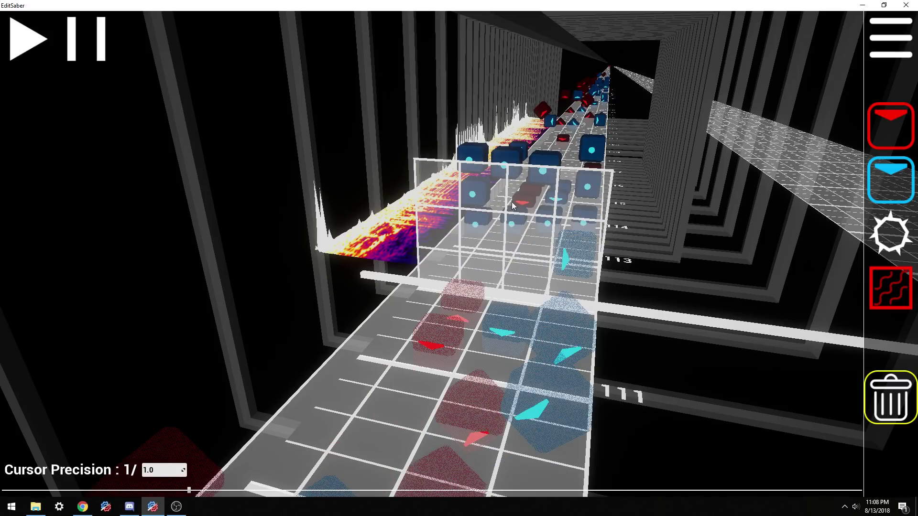
{"action": "scroll", "coordinate": [554, 253], "scroll_direction": "up", "scroll_amount": 4}
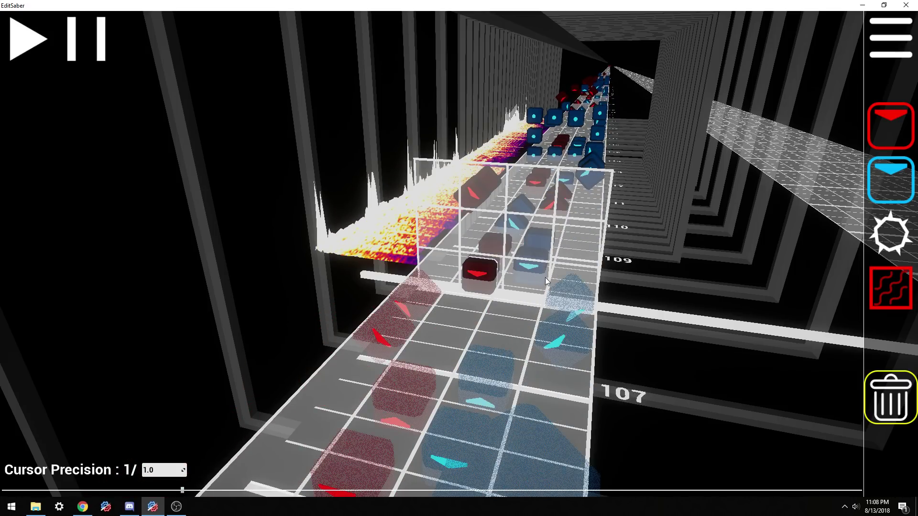
{"action": "scroll", "coordinate": [535, 277], "scroll_direction": "down", "scroll_amount": 2}
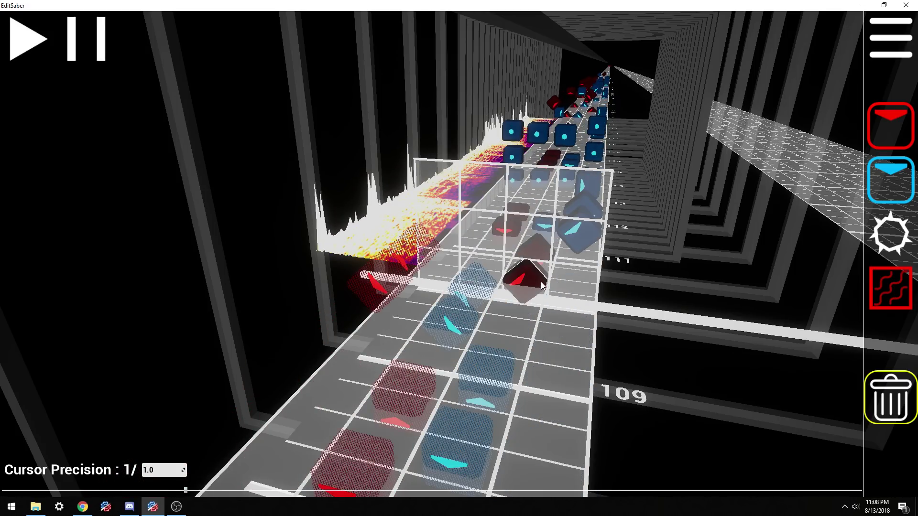
{"action": "scroll", "coordinate": [547, 283], "scroll_direction": "down", "scroll_amount": 2}
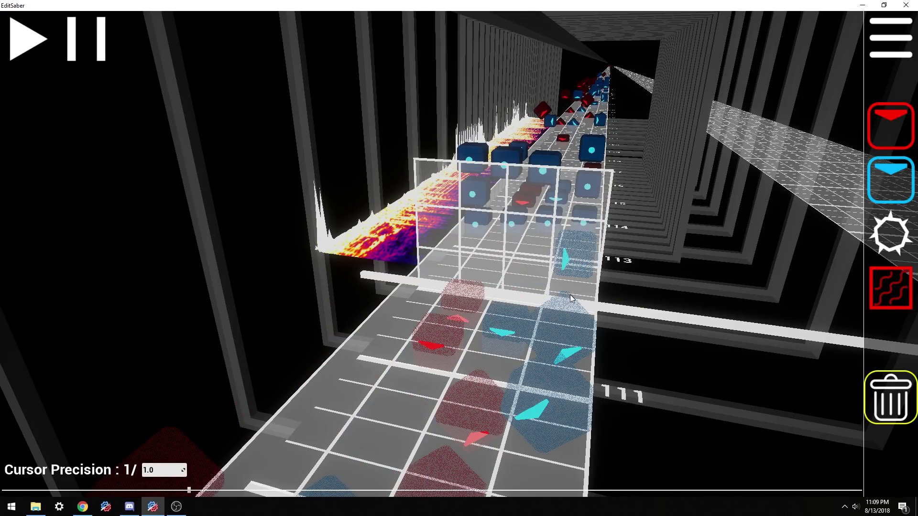
{"action": "scroll", "coordinate": [554, 286], "scroll_direction": "down", "scroll_amount": 2}
{"action": "scroll", "coordinate": [556, 325], "scroll_direction": "down", "scroll_amount": 2}
{"action": "scroll", "coordinate": [552, 293], "scroll_direction": "up", "scroll_amount": 2}
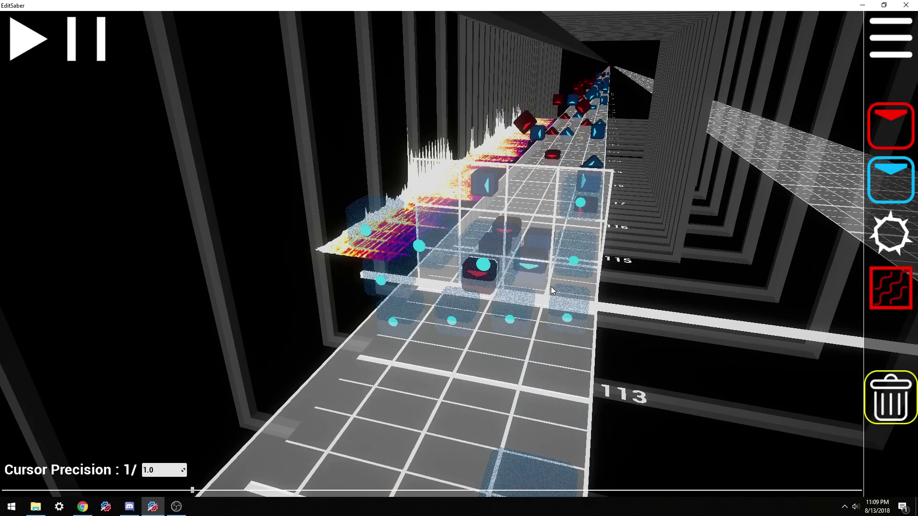
{"action": "scroll", "coordinate": [553, 294], "scroll_direction": "up", "scroll_amount": 2}
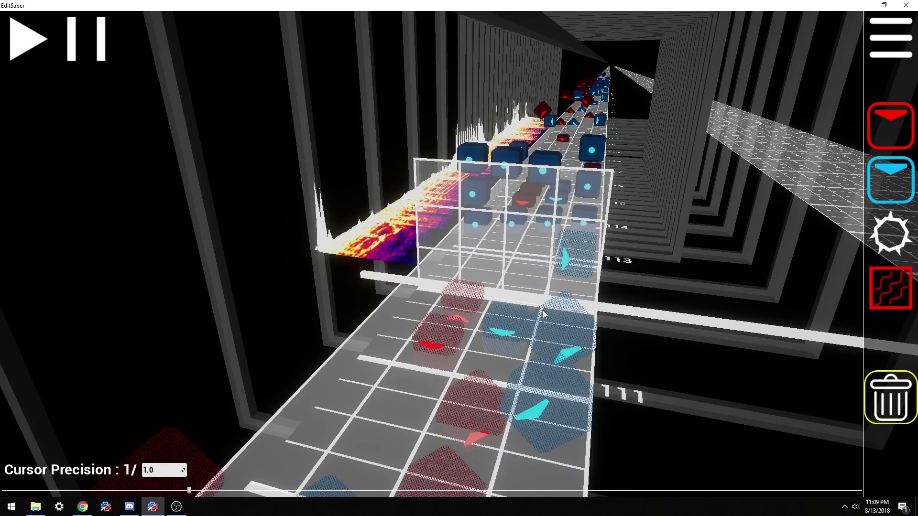
Step: Play the map from beat 112 to about beat 127 and examine the diagonal notes there from the track's numbered side
{"action": "key", "text": "space"}
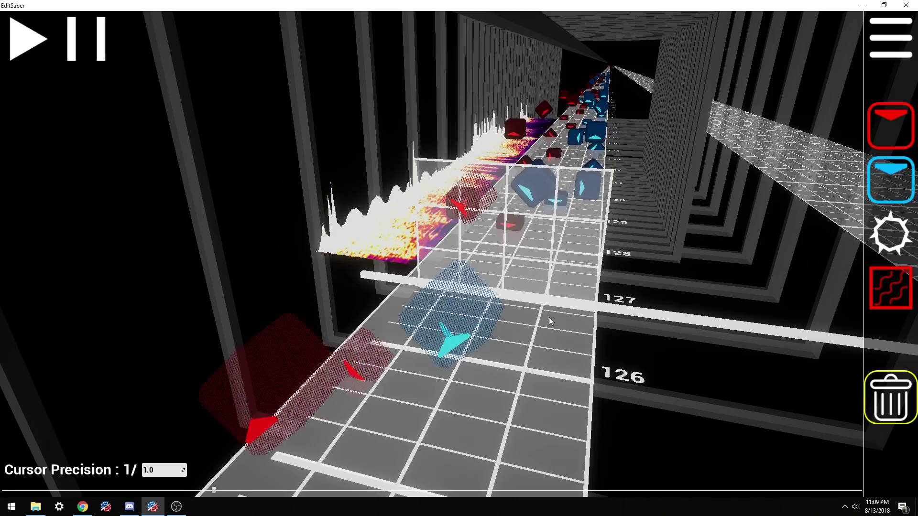
{"action": "key", "text": "space"}
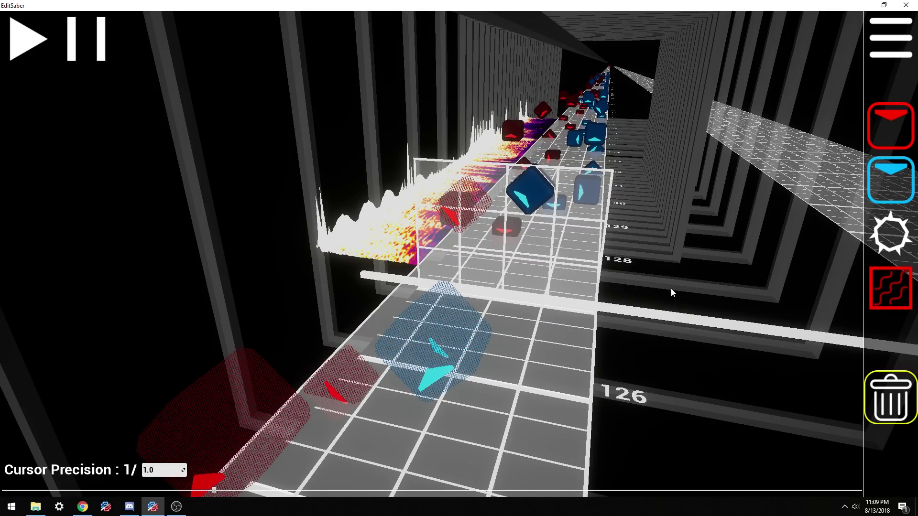
{"action": "right_click_drag", "start_coordinate": [670, 288], "coordinate": [612, 264]}
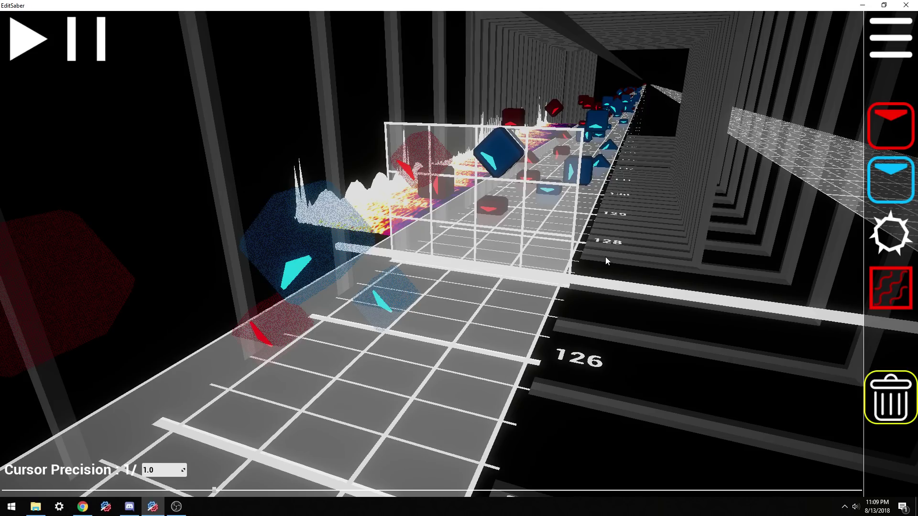
Step: Step back through beats 127 to 122 and examine how the paired diagonal notes between beats 122 and 125 lead into each other
{"action": "scroll", "coordinate": [629, 266], "scroll_direction": "up", "scroll_amount": 3}
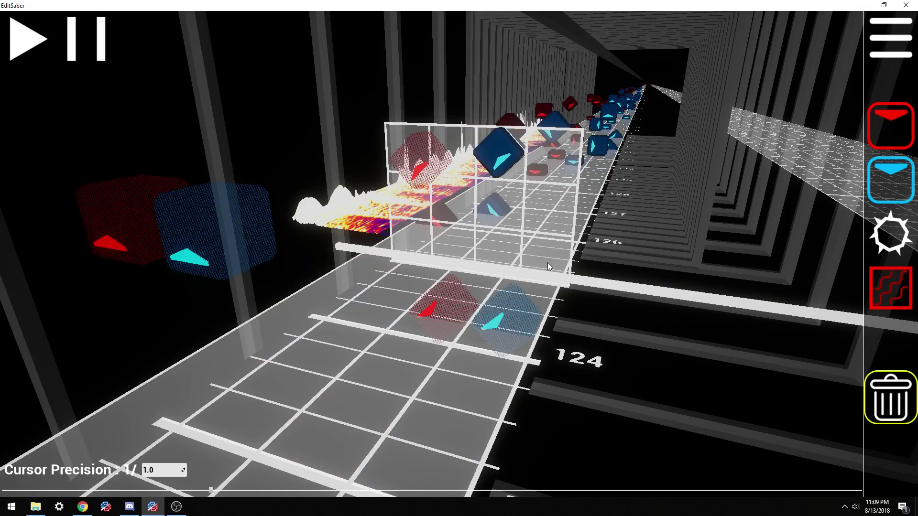
{"action": "scroll", "coordinate": [375, 249], "scroll_direction": "up", "scroll_amount": 2}
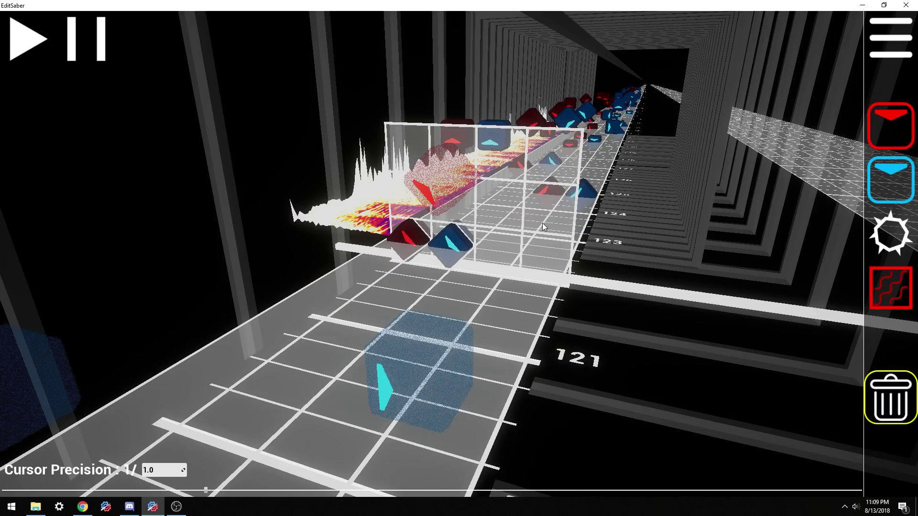
{"action": "scroll", "coordinate": [542, 223], "scroll_direction": "down", "scroll_amount": 2}
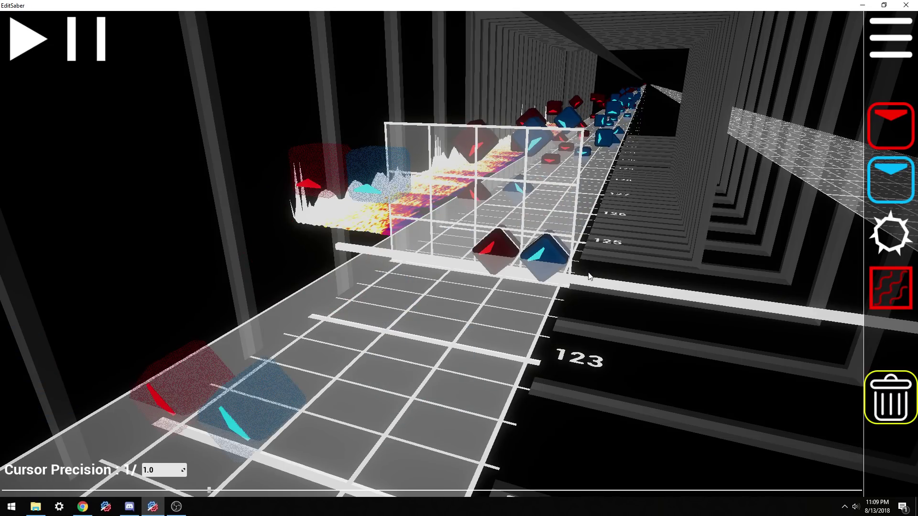
{"action": "scroll", "coordinate": [590, 287], "scroll_direction": "down", "scroll_amount": 5}
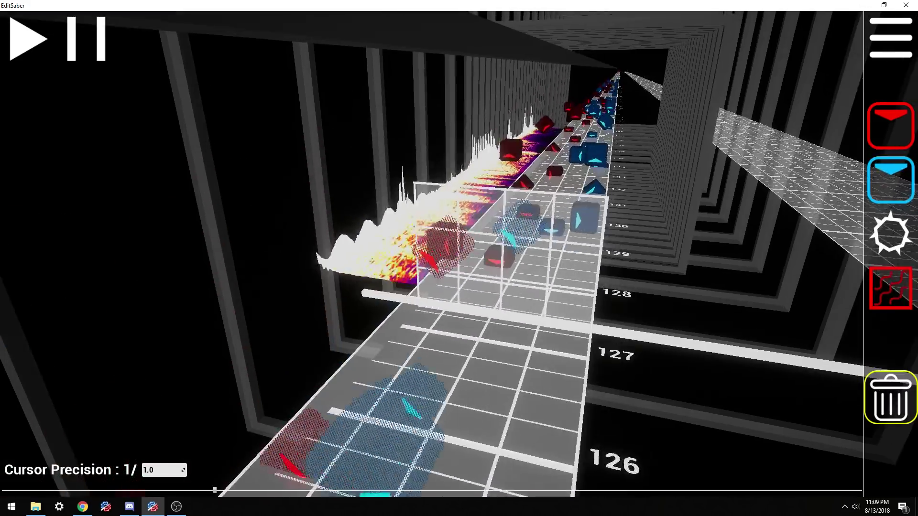
Step: Play the map from about beat 127 to beat 161 to review how the patterns flow from a higher angle
{"action": "scroll", "coordinate": [459, 254], "scroll_direction": "down", "scroll_amount": 4}
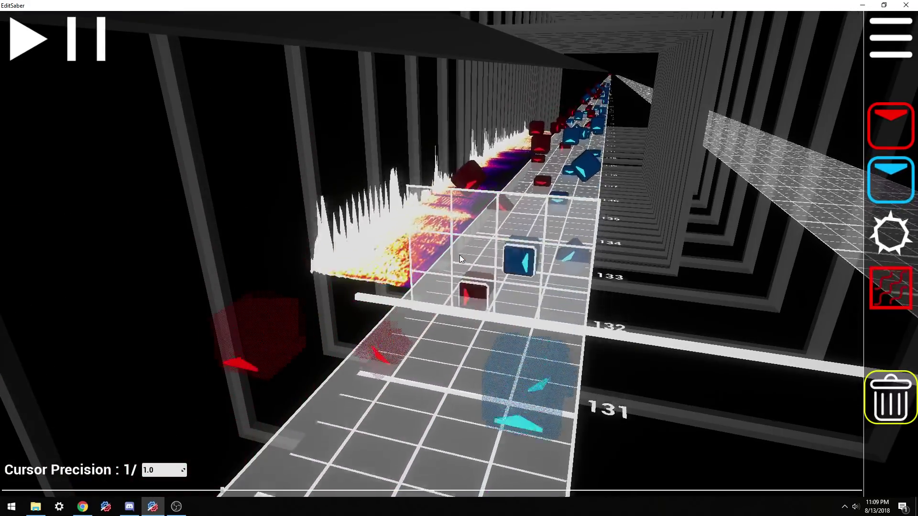
{"action": "scroll", "coordinate": [460, 256], "scroll_direction": "down", "scroll_amount": 5}
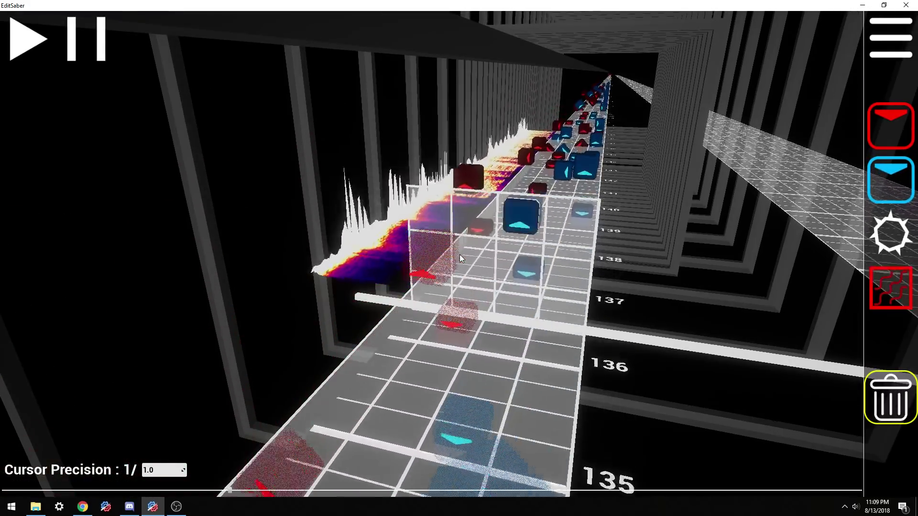
{"action": "scroll", "coordinate": [459, 258], "scroll_direction": "down", "scroll_amount": 4}
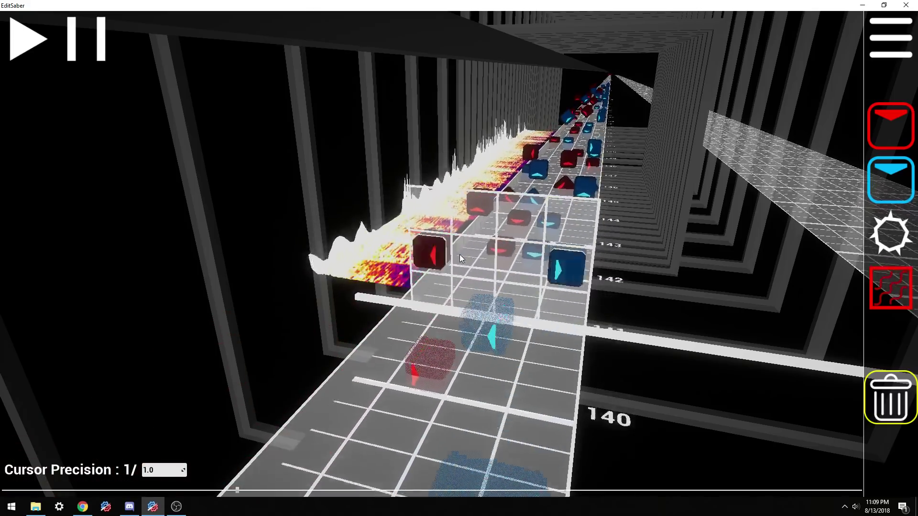
{"action": "scroll", "coordinate": [459, 258], "scroll_direction": "down", "scroll_amount": 5}
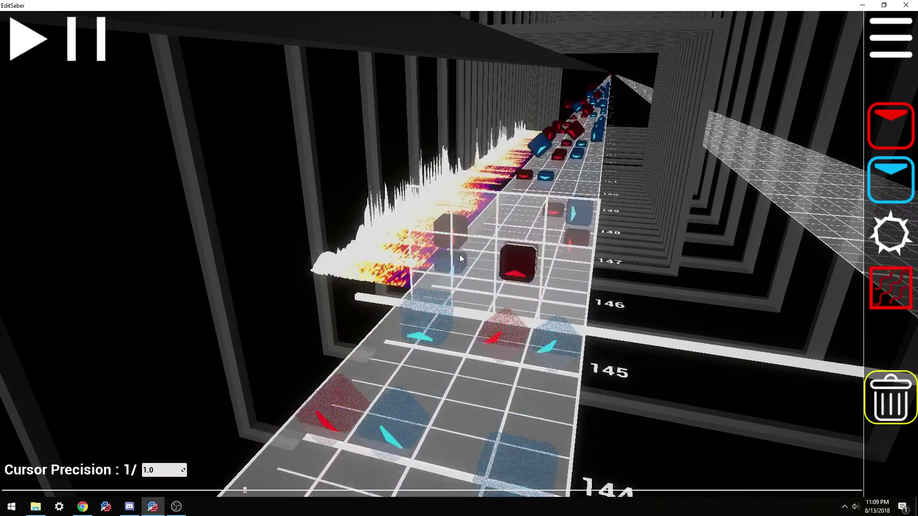
{"action": "scroll", "coordinate": [460, 258], "scroll_direction": "down", "scroll_amount": 4}
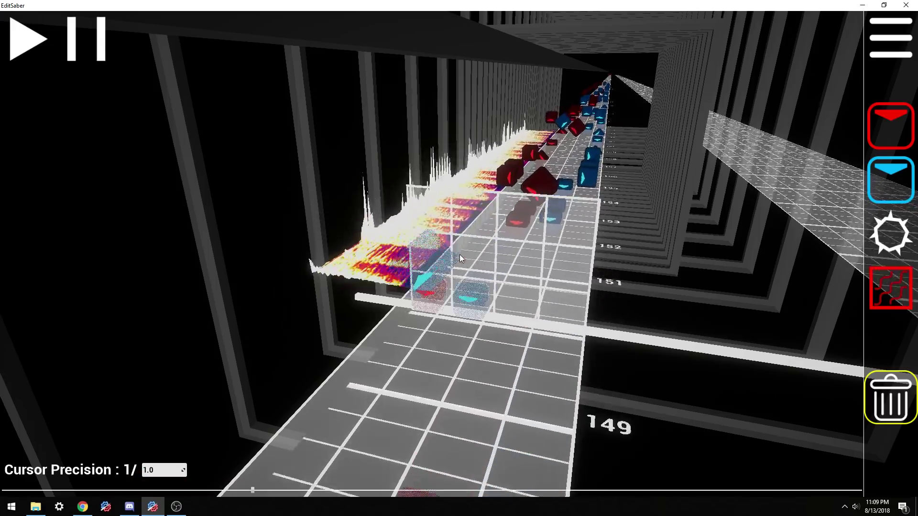
{"action": "scroll", "coordinate": [460, 258], "scroll_direction": "down", "scroll_amount": 5}
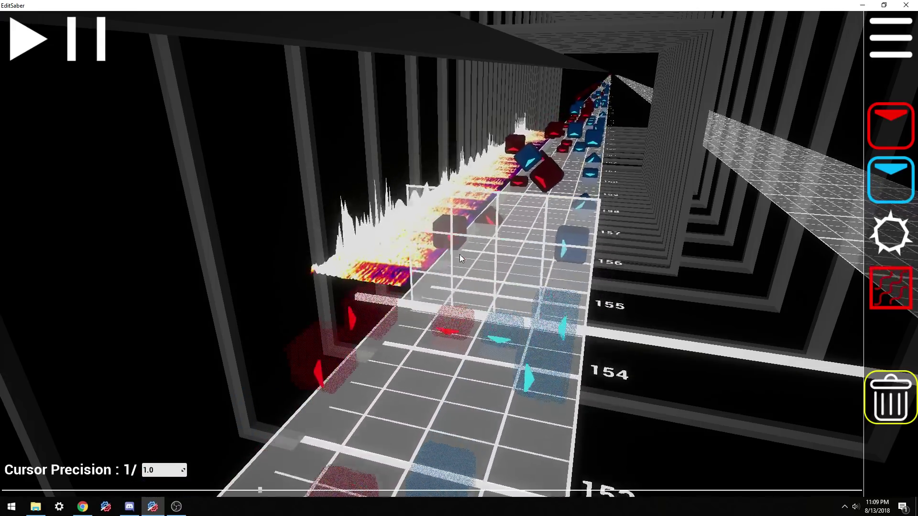
{"action": "scroll", "coordinate": [460, 255], "scroll_direction": "down", "scroll_amount": 4}
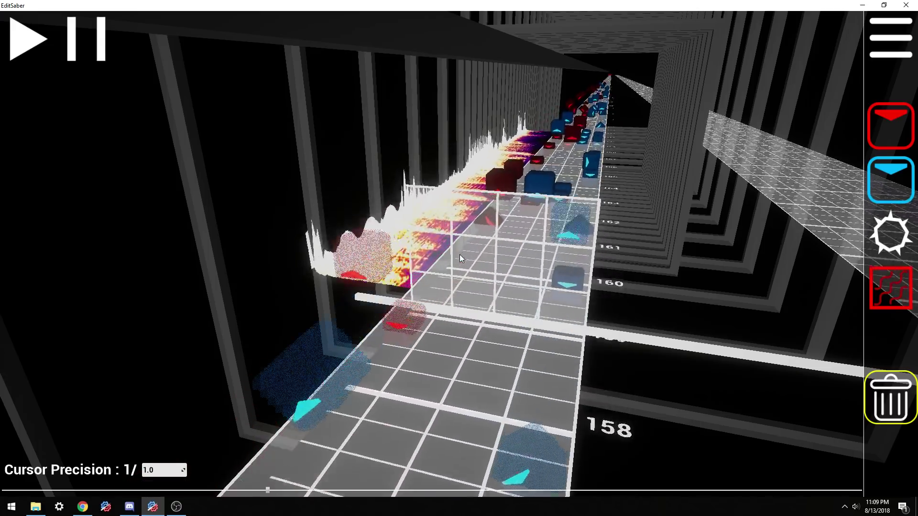
{"action": "scroll", "coordinate": [460, 254], "scroll_direction": "down", "scroll_amount": 1}
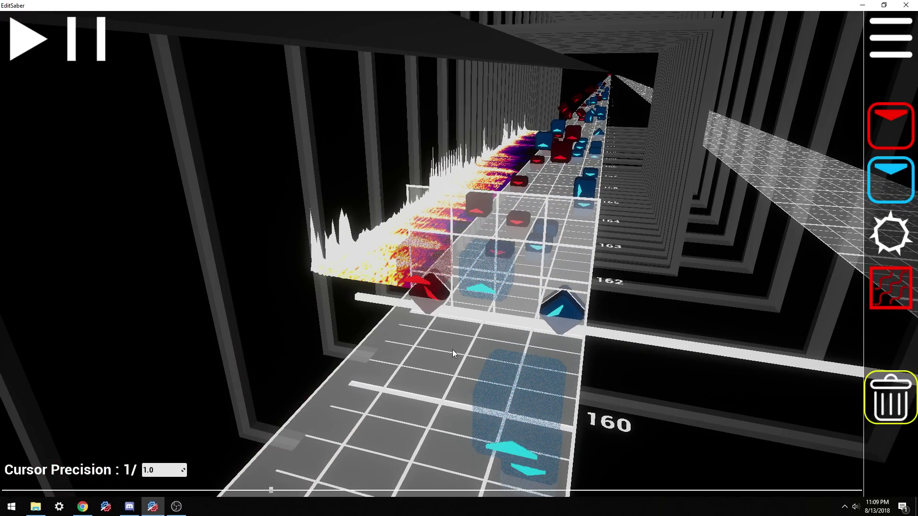
Step: Step back from beat 161 to beat 131, examining the notes around beats 157, 148 and 146 on the way
{"action": "scroll", "coordinate": [447, 343], "scroll_direction": "up", "scroll_amount": 7}
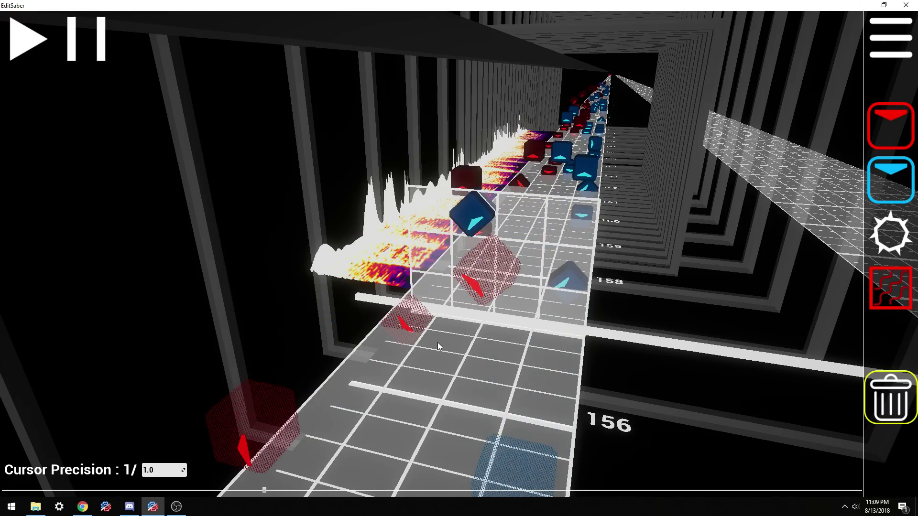
{"action": "scroll", "coordinate": [474, 339], "scroll_direction": "up", "scroll_amount": 6}
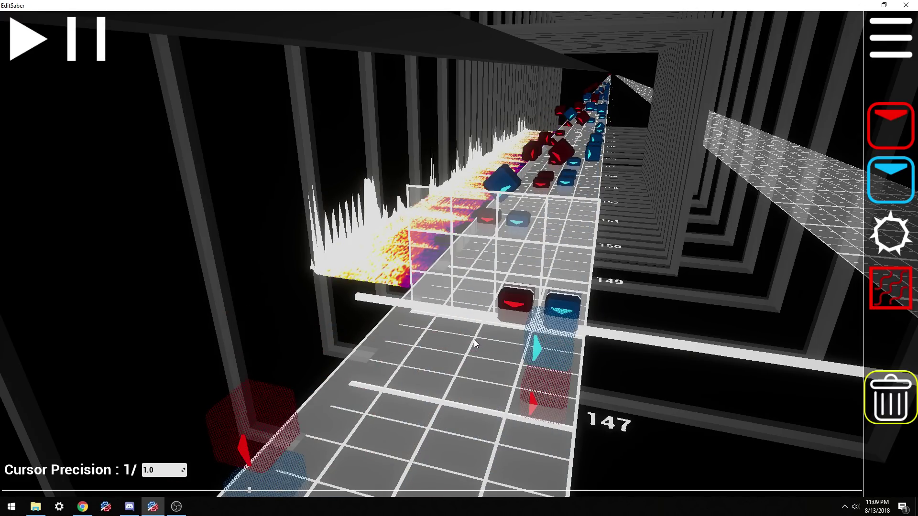
{"action": "scroll", "coordinate": [474, 340], "scroll_direction": "up", "scroll_amount": 2}
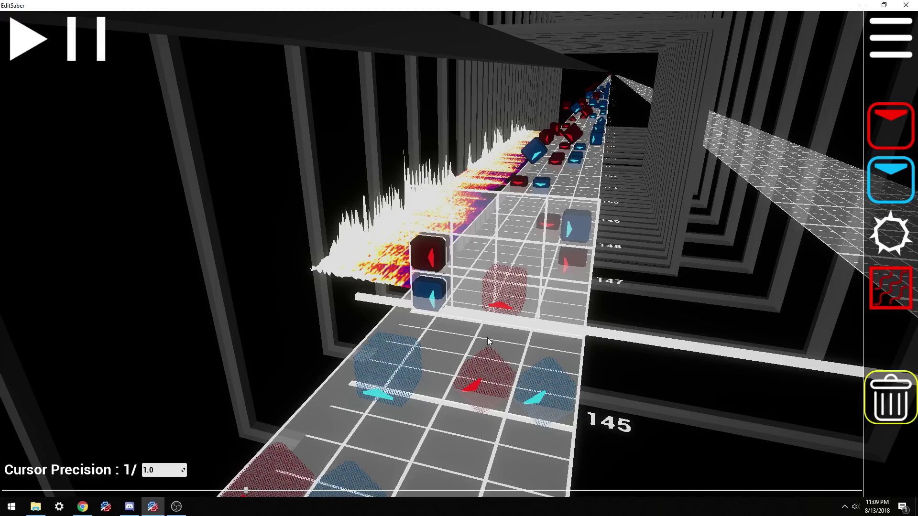
{"action": "scroll", "coordinate": [487, 338], "scroll_direction": "up", "scroll_amount": 6}
{"action": "scroll", "coordinate": [486, 338], "scroll_direction": "up", "scroll_amount": 9}
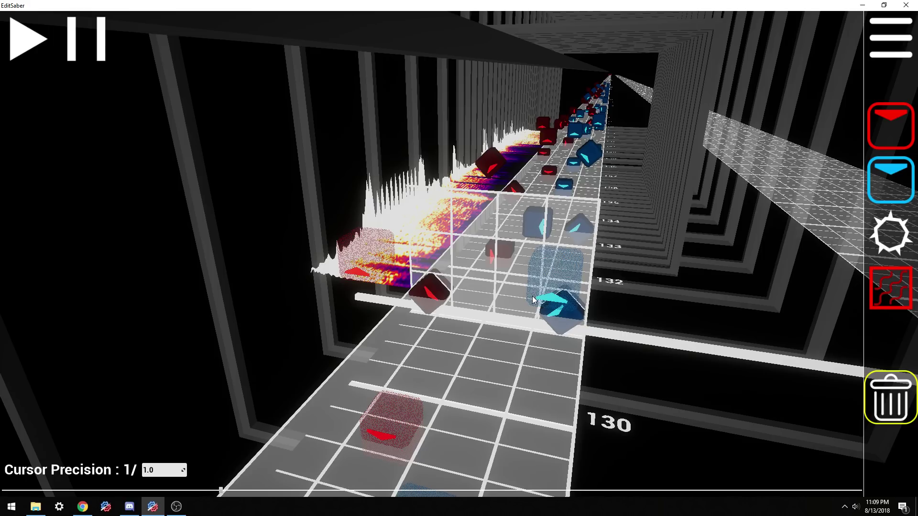
Step: Step back and forth between beats 129 and 135 and examine how the red and blue cut directions connect
{"action": "scroll", "coordinate": [542, 305], "scroll_direction": "down", "scroll_amount": 3}
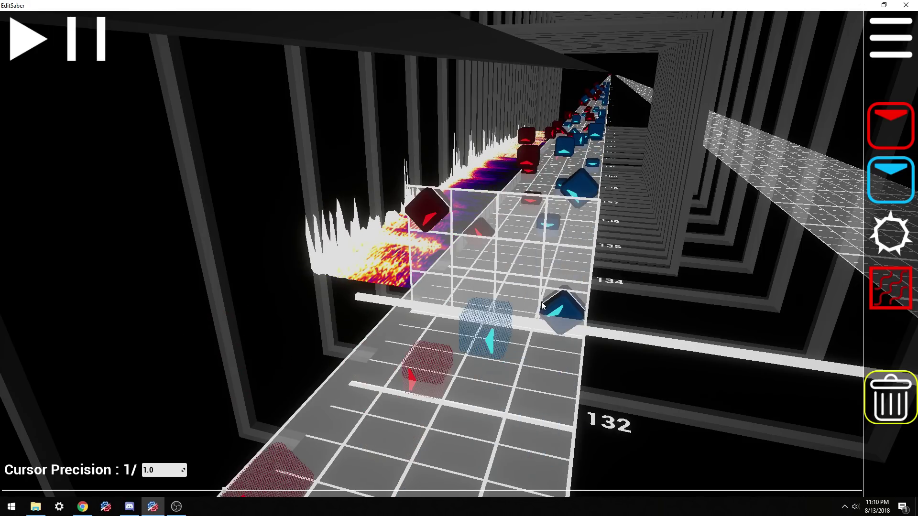
{"action": "scroll", "coordinate": [541, 302], "scroll_direction": "down", "scroll_amount": 1}
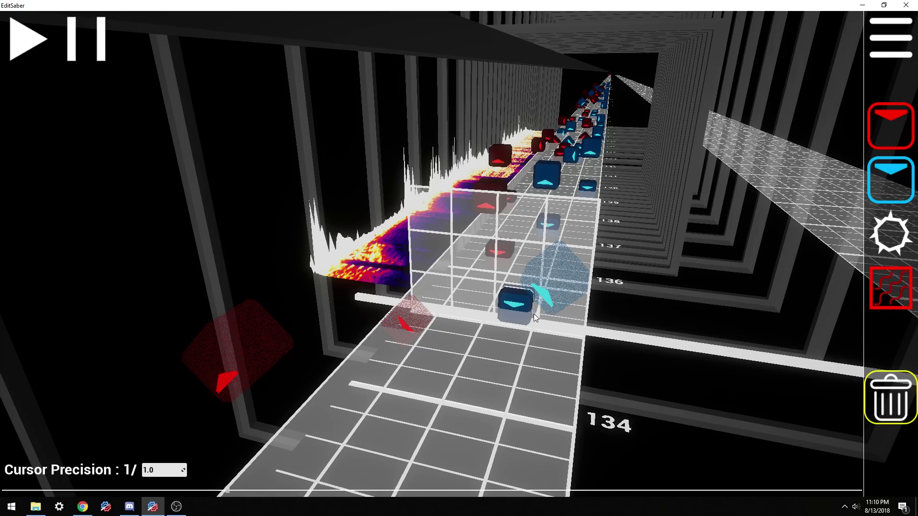
{"action": "scroll", "coordinate": [533, 314], "scroll_direction": "up", "scroll_amount": 6}
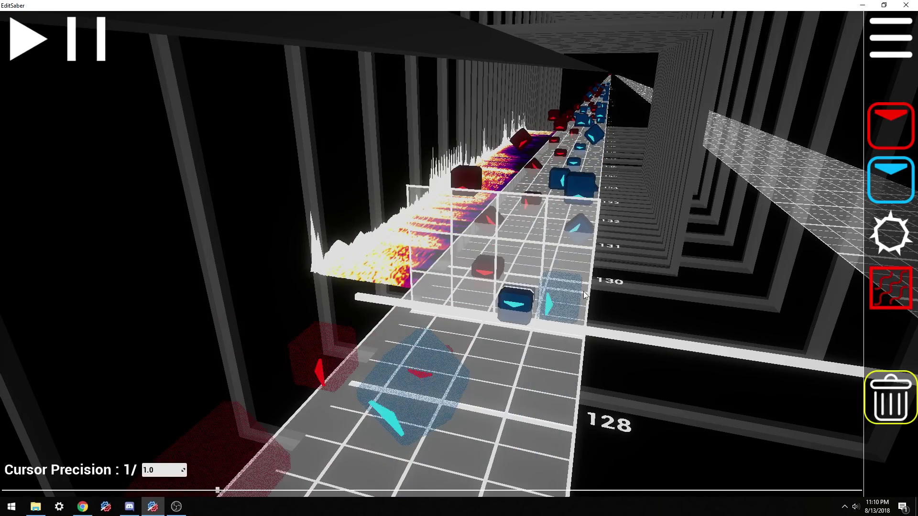
{"action": "scroll", "coordinate": [534, 290], "scroll_direction": "down", "scroll_amount": 2}
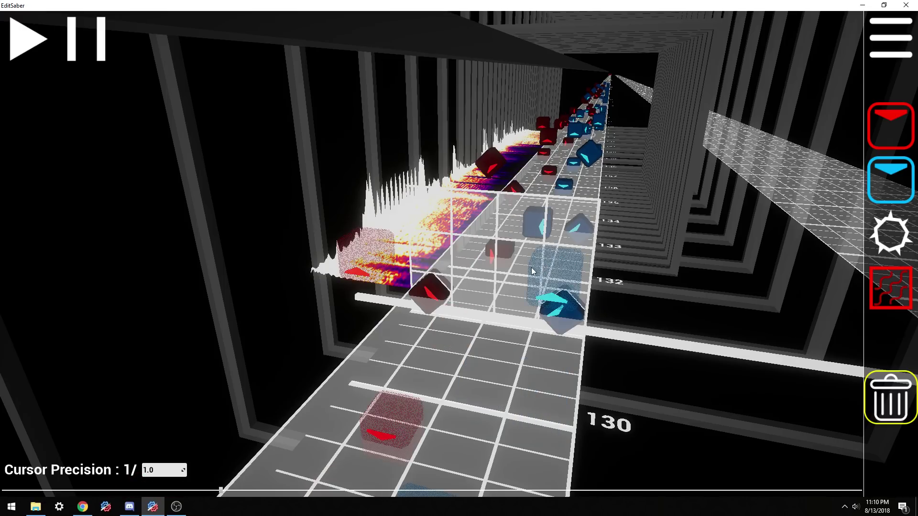
{"action": "scroll", "coordinate": [533, 267], "scroll_direction": "down", "scroll_amount": 4}
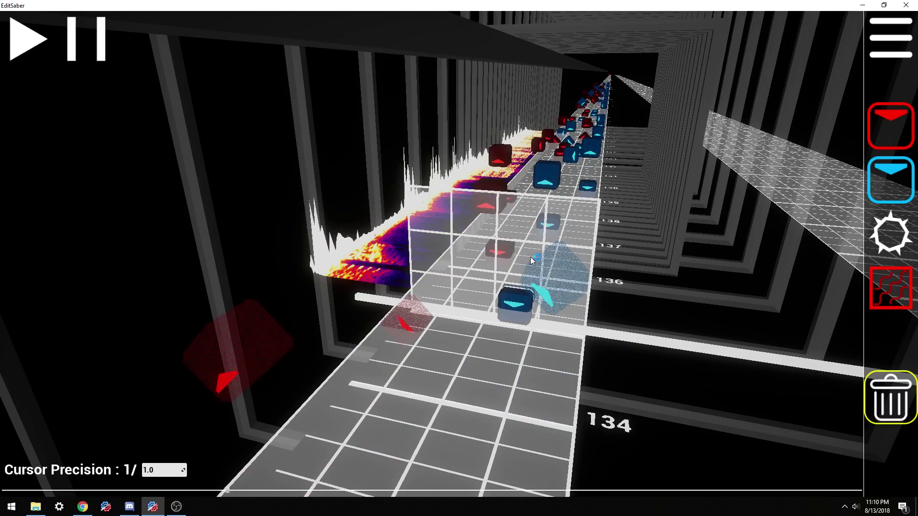
Step: Step forward from beat 135 to beat 148 and examine the side cuts and paired down notes along the way
{"action": "scroll", "coordinate": [526, 270], "scroll_direction": "down", "scroll_amount": 1}
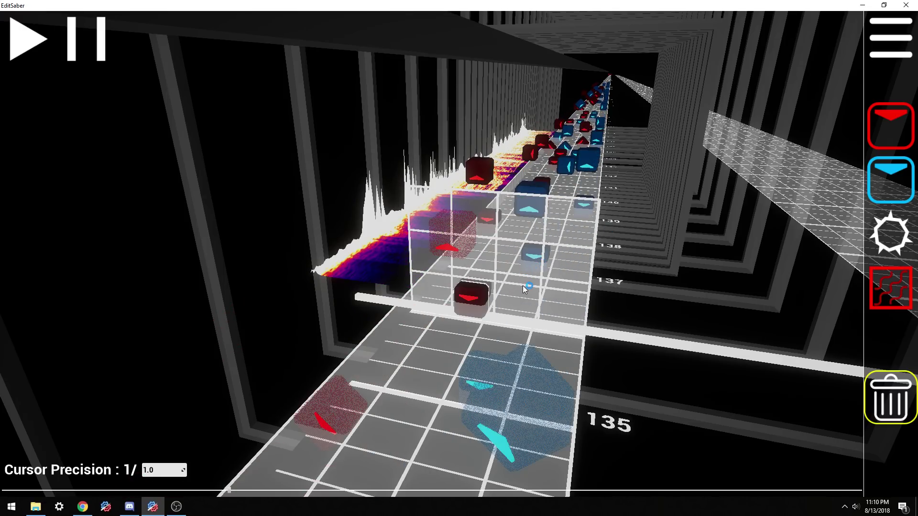
{"action": "scroll", "coordinate": [524, 285], "scroll_direction": "down", "scroll_amount": 4}
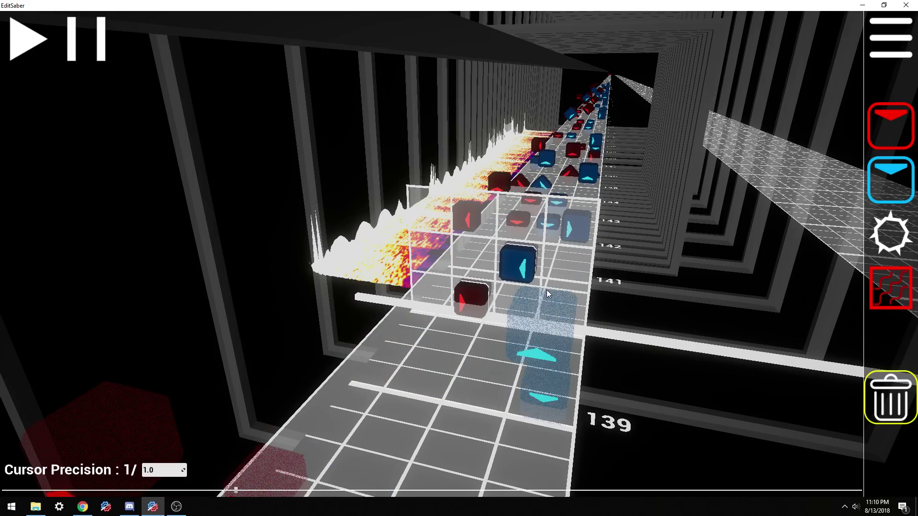
{"action": "scroll", "coordinate": [540, 292], "scroll_direction": "down", "scroll_amount": 2}
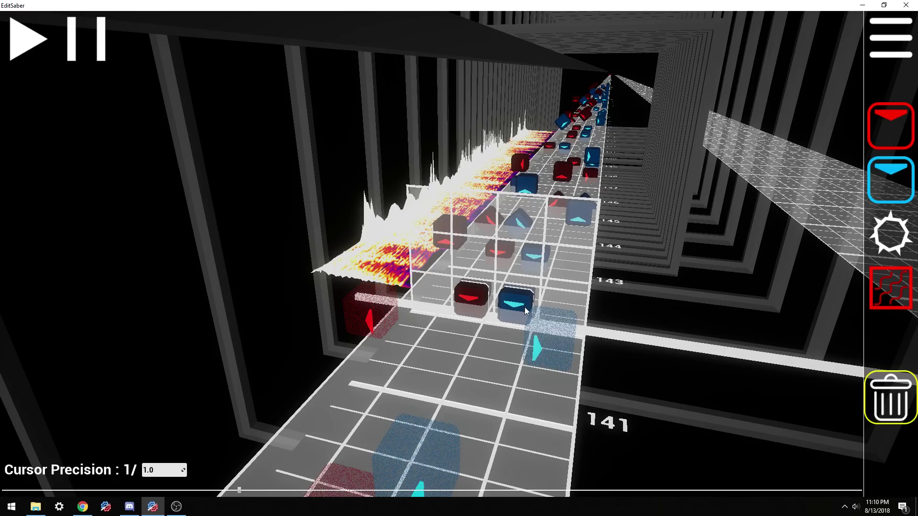
{"action": "scroll", "coordinate": [524, 279], "scroll_direction": "down", "scroll_amount": 5}
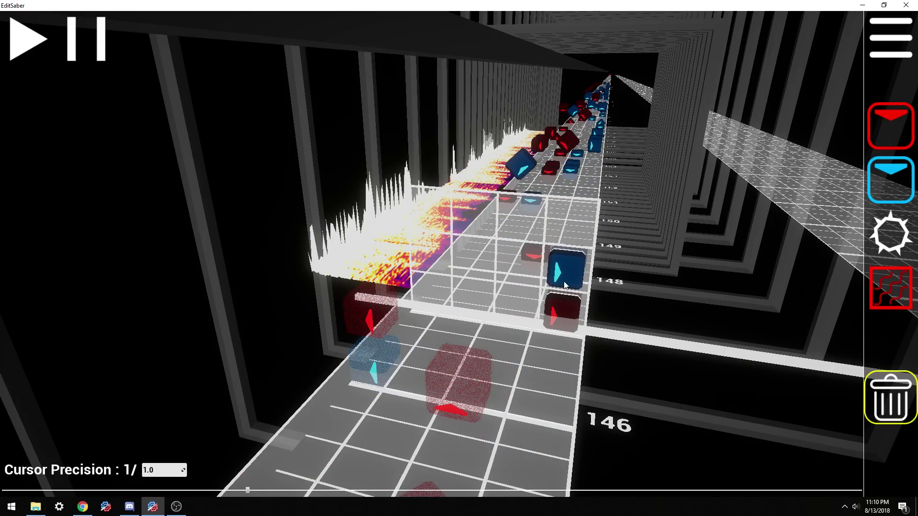
{"action": "scroll", "coordinate": [519, 304], "scroll_direction": "down", "scroll_amount": 1}
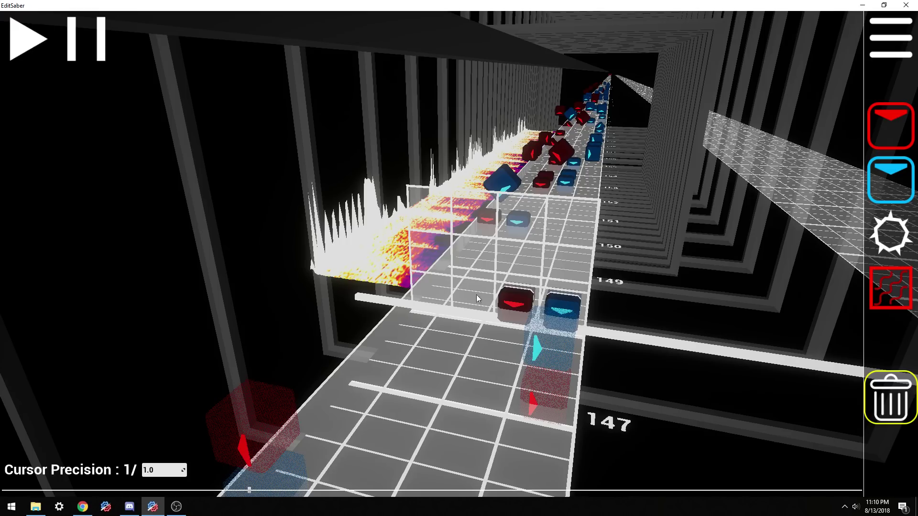
Step: Move between beats 142 and 151 and examine the stacked side-cut notes at beats 146 and 147
{"action": "scroll", "coordinate": [501, 320], "scroll_direction": "up", "scroll_amount": 1}
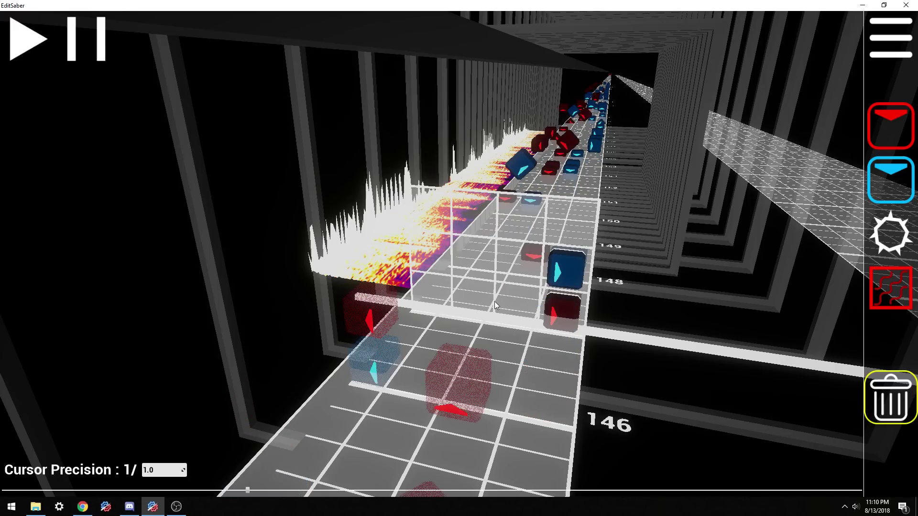
{"action": "scroll", "coordinate": [387, 281], "scroll_direction": "up", "scroll_amount": 5}
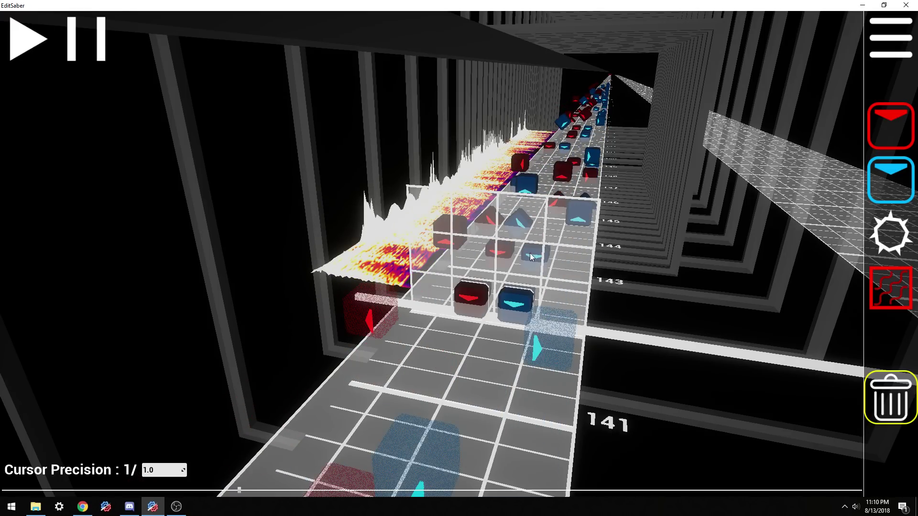
{"action": "scroll", "coordinate": [529, 285], "scroll_direction": "down", "scroll_amount": 4}
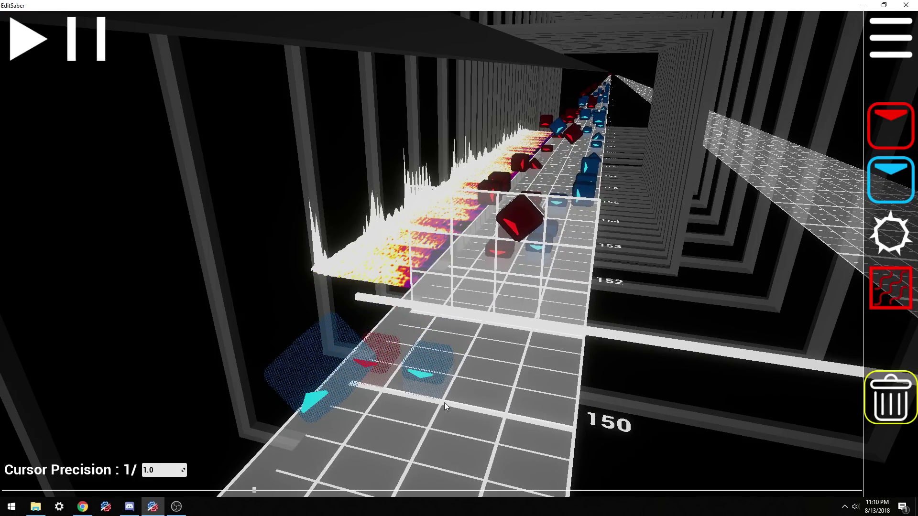
{"action": "scroll", "coordinate": [454, 266], "scroll_direction": "up", "scroll_amount": 5}
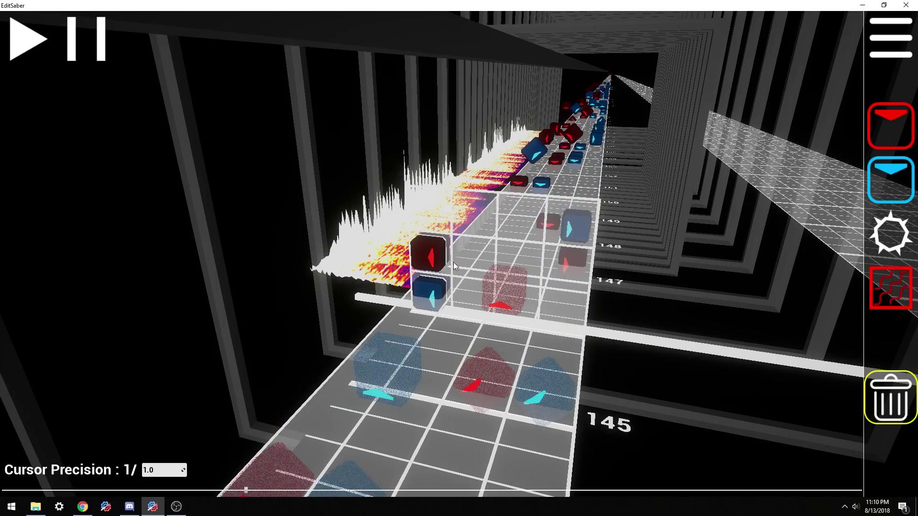
{"action": "scroll", "coordinate": [443, 297], "scroll_direction": "down", "scroll_amount": 1}
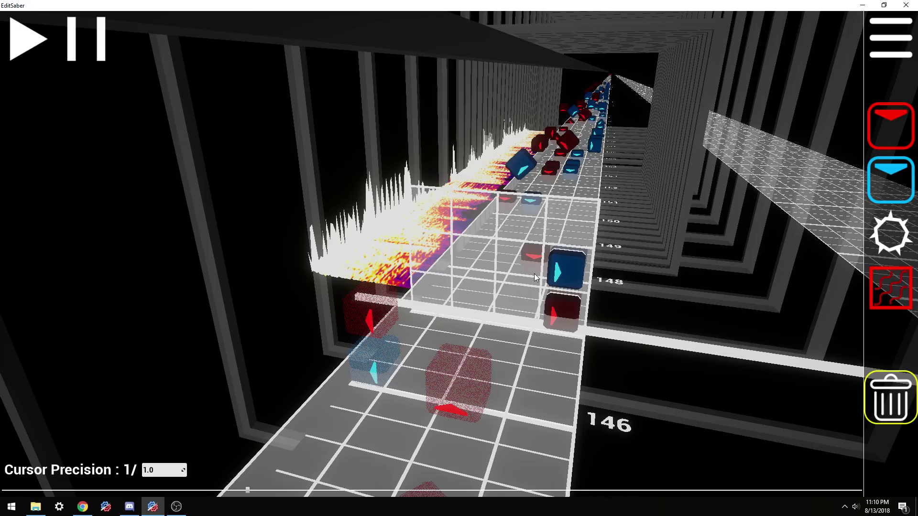
Step: Play the map from about beat 148 to beat 164 and examine the note patterns between beats 158 and 162
{"action": "scroll", "coordinate": [510, 342], "scroll_direction": "down", "scroll_amount": 3}
{"action": "key", "text": "space"}
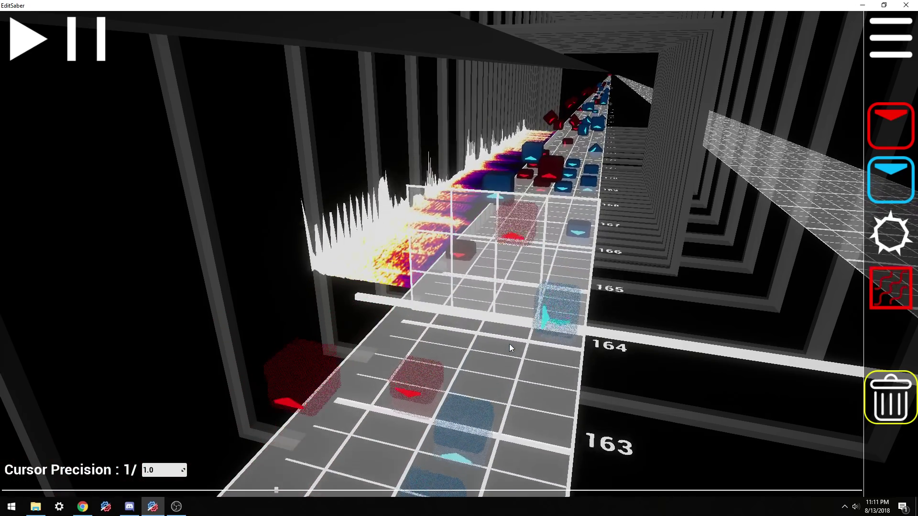
{"action": "scroll", "coordinate": [509, 343], "scroll_direction": "up", "scroll_amount": 2}
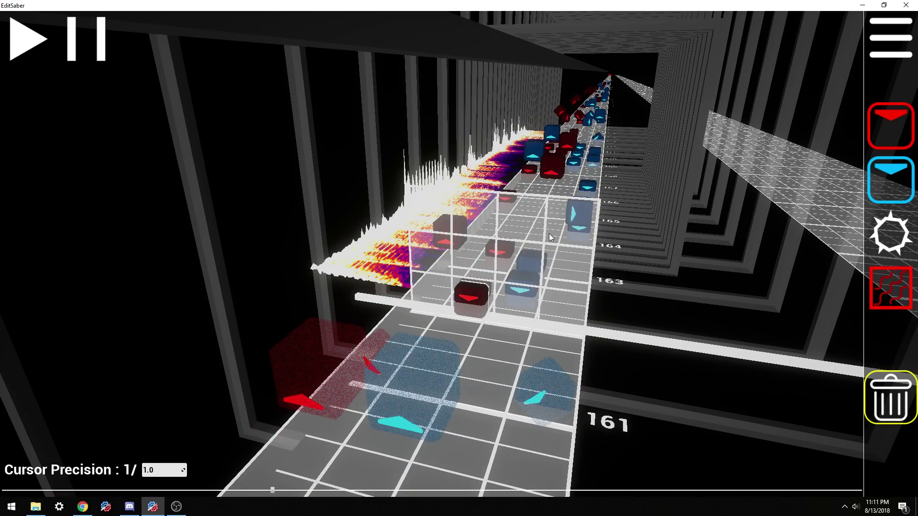
{"action": "scroll", "coordinate": [549, 237], "scroll_direction": "up", "scroll_amount": 2}
{"action": "scroll", "coordinate": [554, 263], "scroll_direction": "down", "scroll_amount": 2}
{"action": "scroll", "coordinate": [497, 266], "scroll_direction": "up", "scroll_amount": 4}
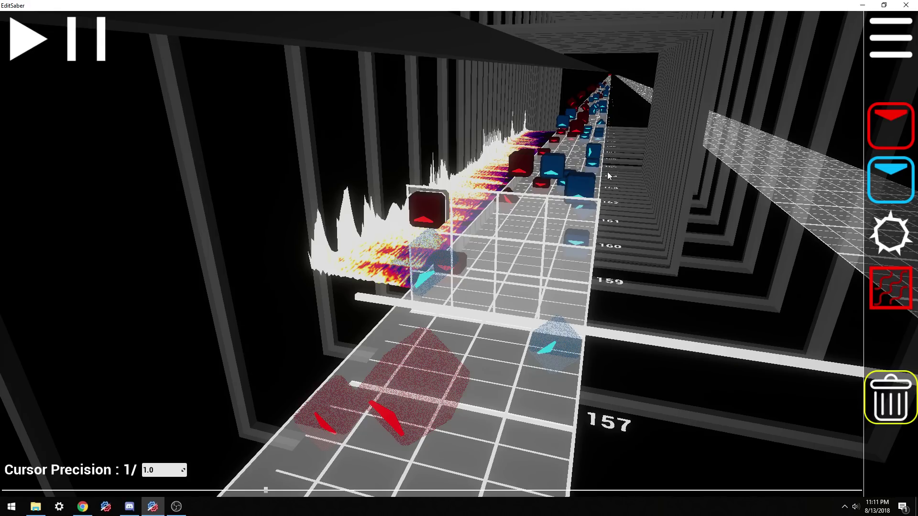
{"action": "scroll", "coordinate": [564, 303], "scroll_direction": "down", "scroll_amount": 3}
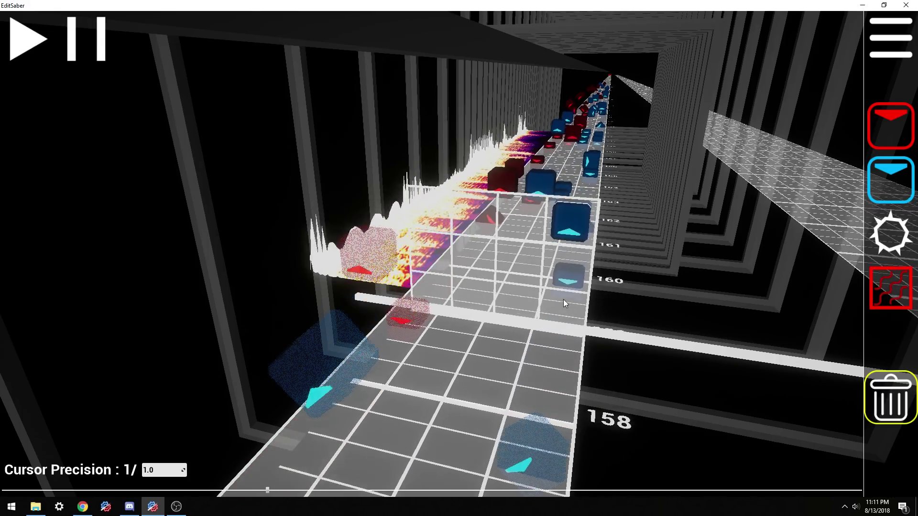
Step: Play the map from about beat 159 to beat 205 and examine how the red and blue note patterns flow
{"action": "scroll", "coordinate": [564, 303], "scroll_direction": "down", "scroll_amount": 5}
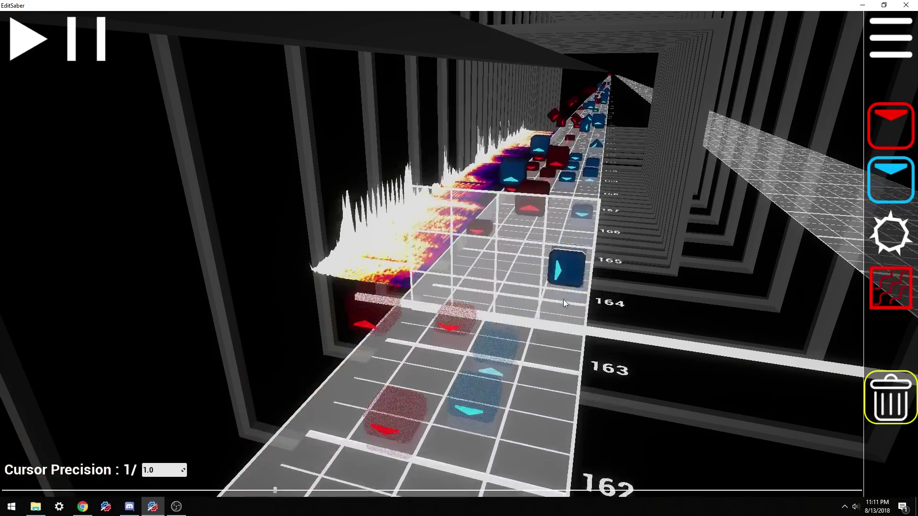
{"action": "scroll", "coordinate": [563, 299], "scroll_direction": "down", "scroll_amount": 4}
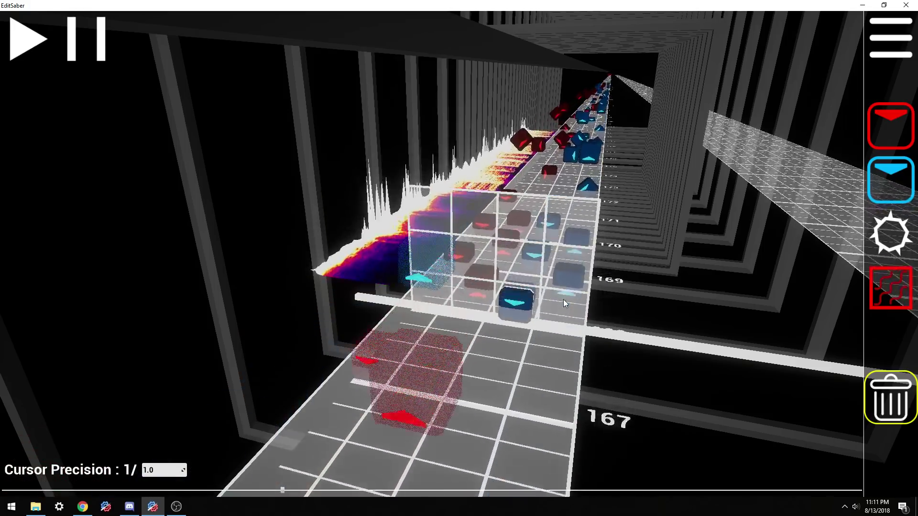
{"action": "scroll", "coordinate": [563, 299], "scroll_direction": "down", "scroll_amount": 5}
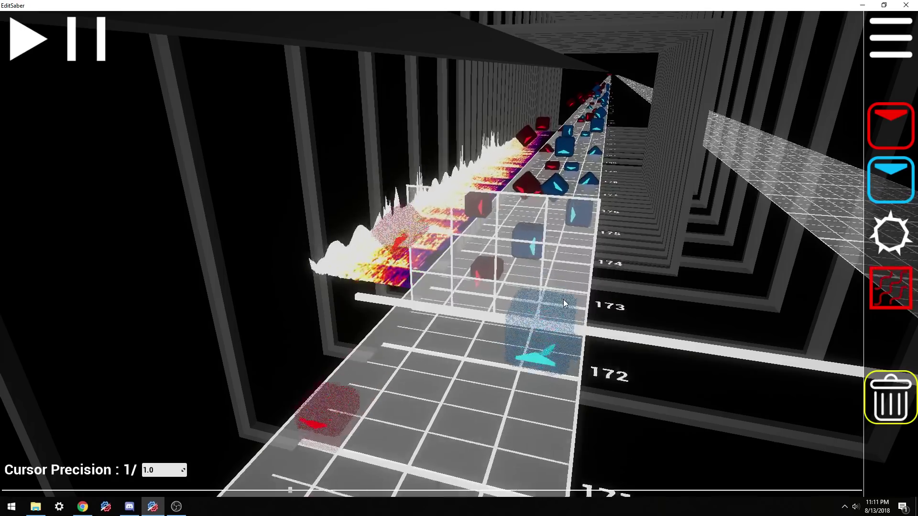
{"action": "scroll", "coordinate": [563, 299], "scroll_direction": "down", "scroll_amount": 4}
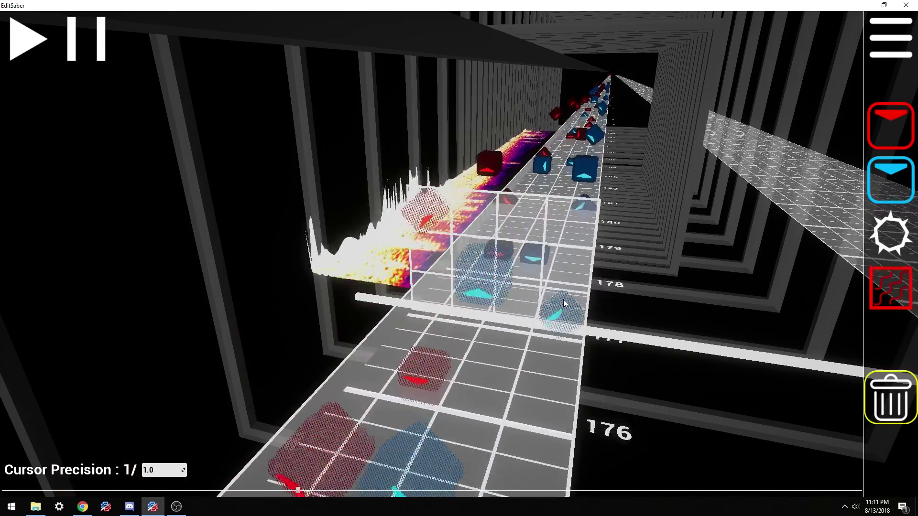
{"action": "scroll", "coordinate": [562, 299], "scroll_direction": "down", "scroll_amount": 5}
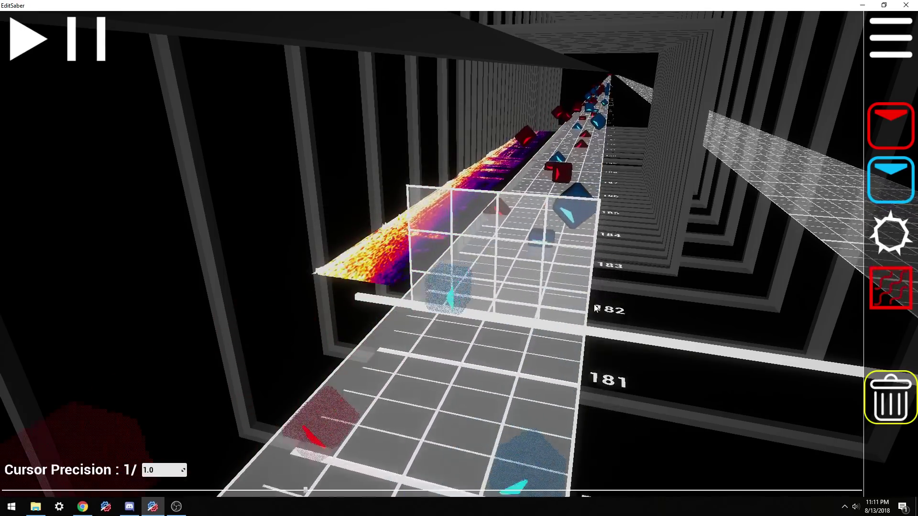
{"action": "scroll", "coordinate": [462, 189], "scroll_direction": "down", "scroll_amount": 4}
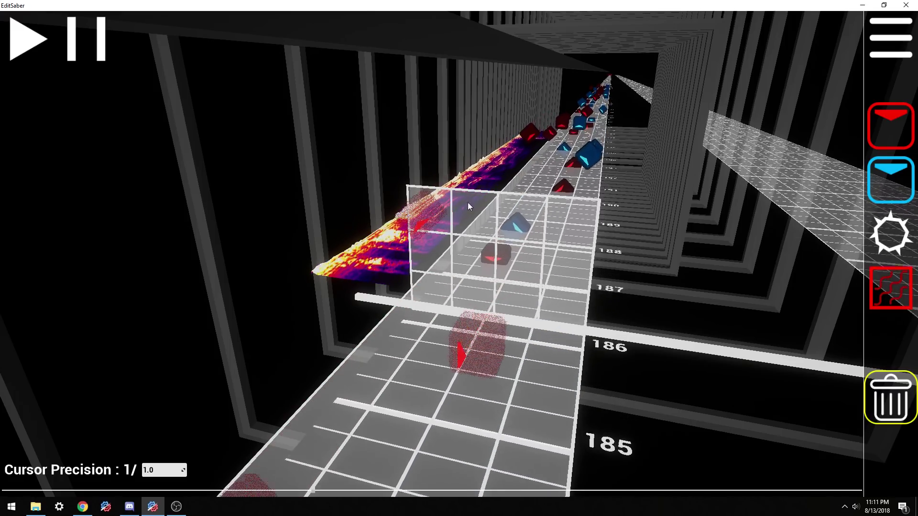
{"action": "scroll", "coordinate": [580, 291], "scroll_direction": "down", "scroll_amount": 10}
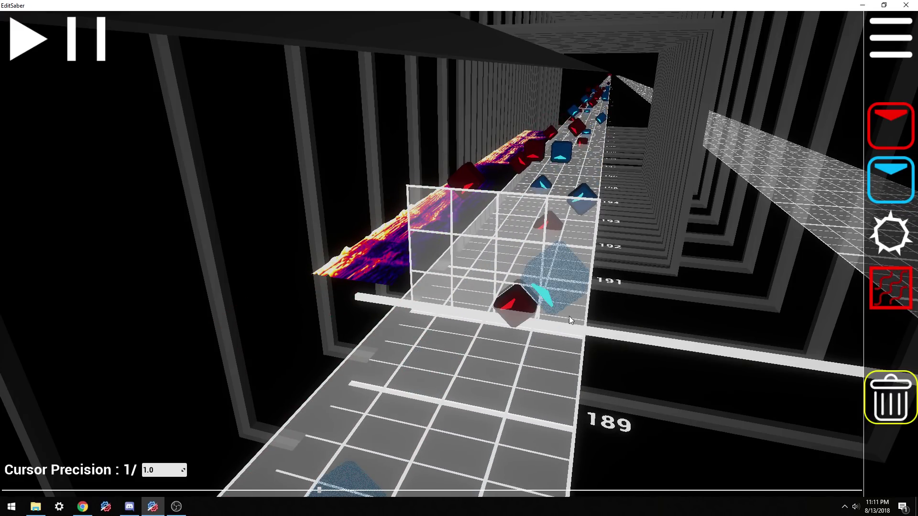
{"action": "scroll", "coordinate": [551, 314], "scroll_direction": "down", "scroll_amount": 7}
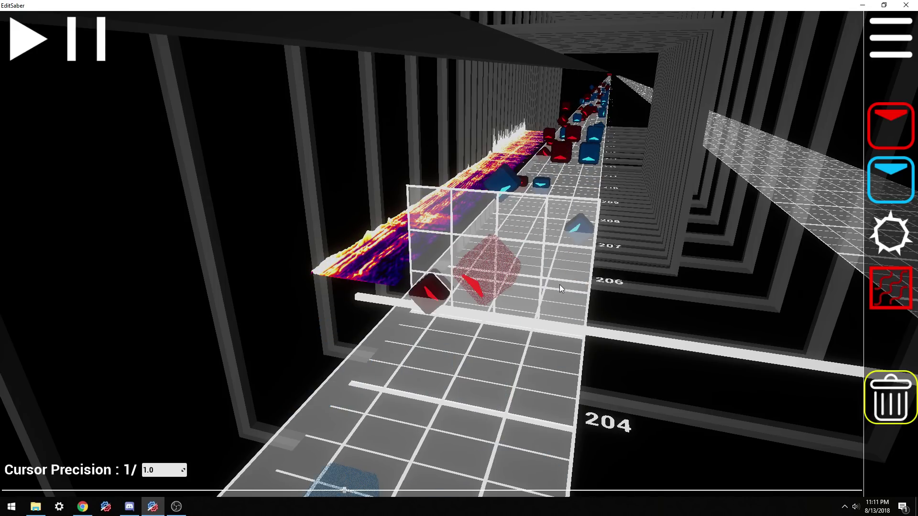
Step: Advance from beat 205 to beat 216 and examine the diagonal cuts and paired red and blue notes
{"action": "scroll", "coordinate": [559, 284], "scroll_direction": "up", "scroll_amount": 1}
{"action": "scroll", "coordinate": [608, 263], "scroll_direction": "down", "scroll_amount": 2}
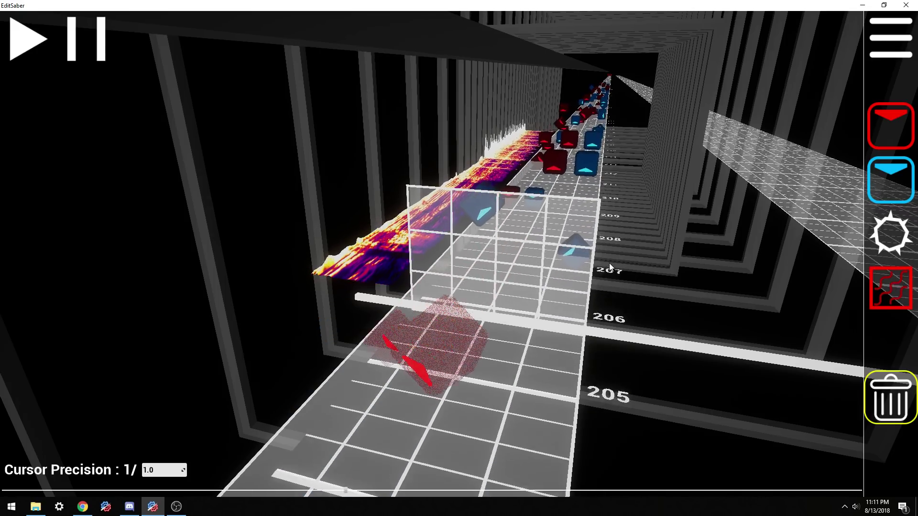
{"action": "scroll", "coordinate": [607, 263], "scroll_direction": "down", "scroll_amount": 4}
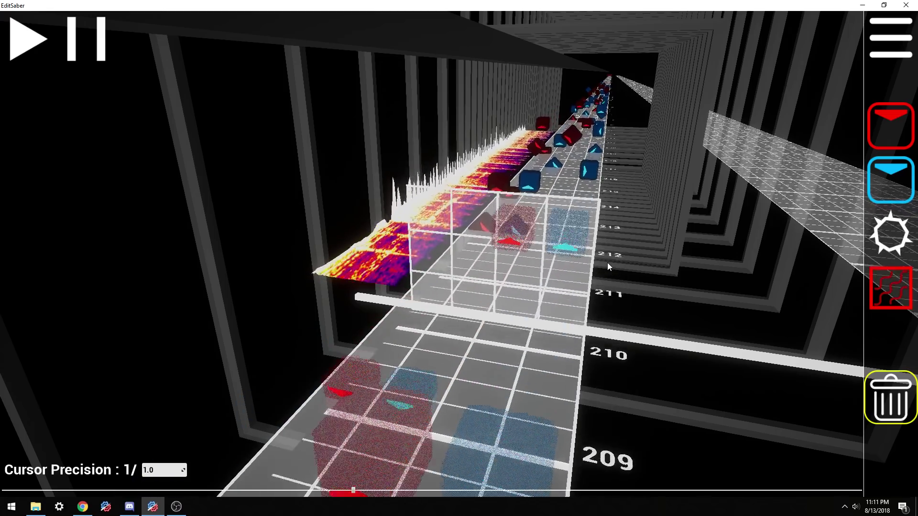
{"action": "scroll", "coordinate": [608, 264], "scroll_direction": "down", "scroll_amount": 5}
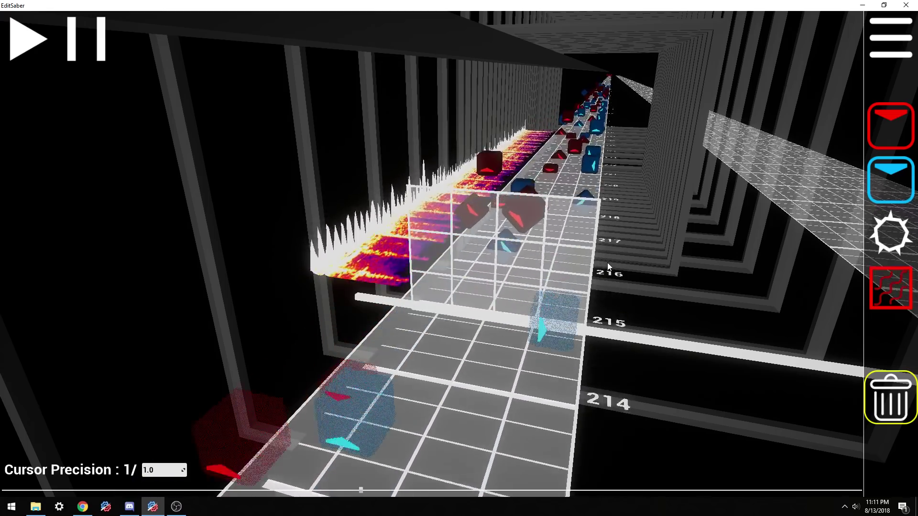
{"action": "scroll", "coordinate": [607, 263], "scroll_direction": "down", "scroll_amount": 1}
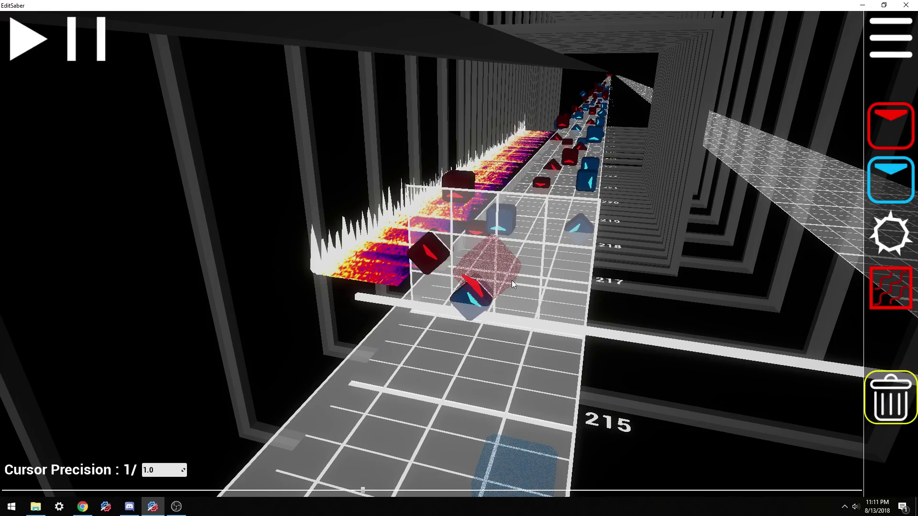
Step: Play the map from beat 216 to about beat 298 and examine the flow of the note patterns
{"action": "scroll", "coordinate": [540, 290], "scroll_direction": "down", "scroll_amount": 4}
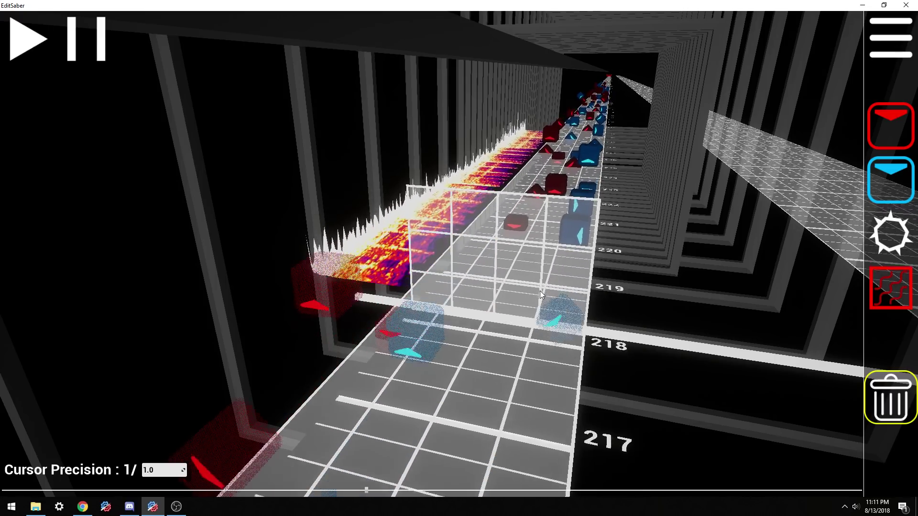
{"action": "scroll", "coordinate": [540, 291], "scroll_direction": "down", "scroll_amount": 5}
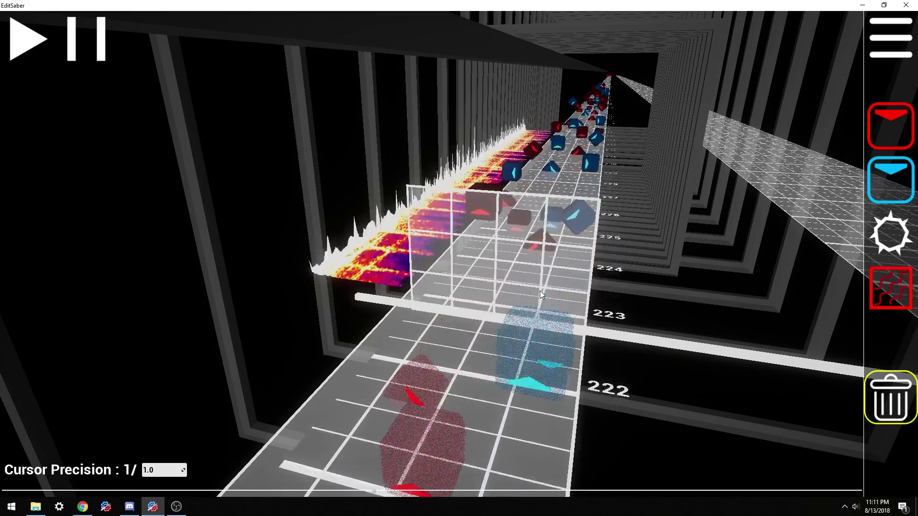
{"action": "scroll", "coordinate": [539, 293], "scroll_direction": "down", "scroll_amount": 4}
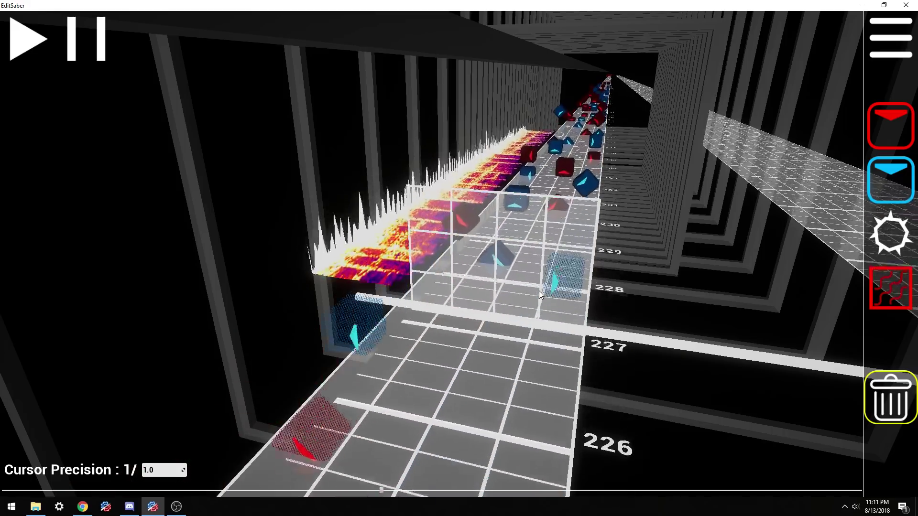
{"action": "scroll", "coordinate": [539, 294], "scroll_direction": "down", "scroll_amount": 5}
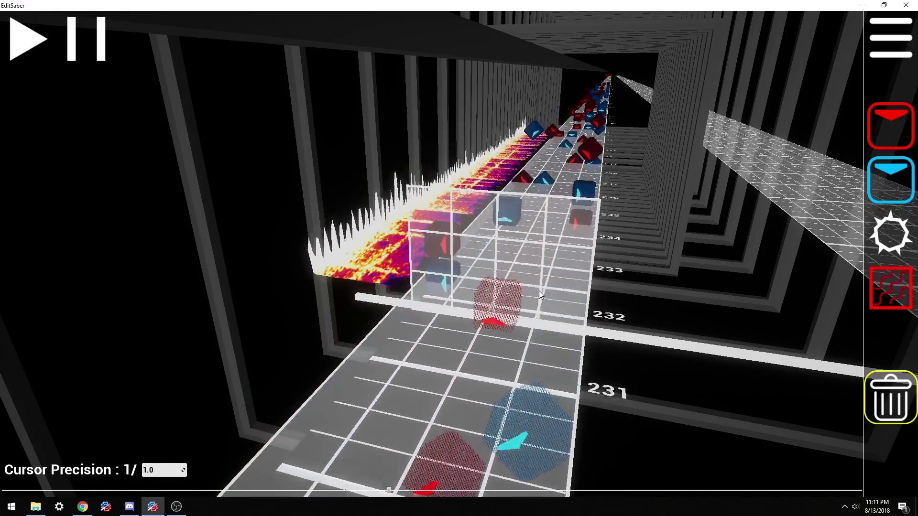
{"action": "scroll", "coordinate": [539, 293], "scroll_direction": "down", "scroll_amount": 5}
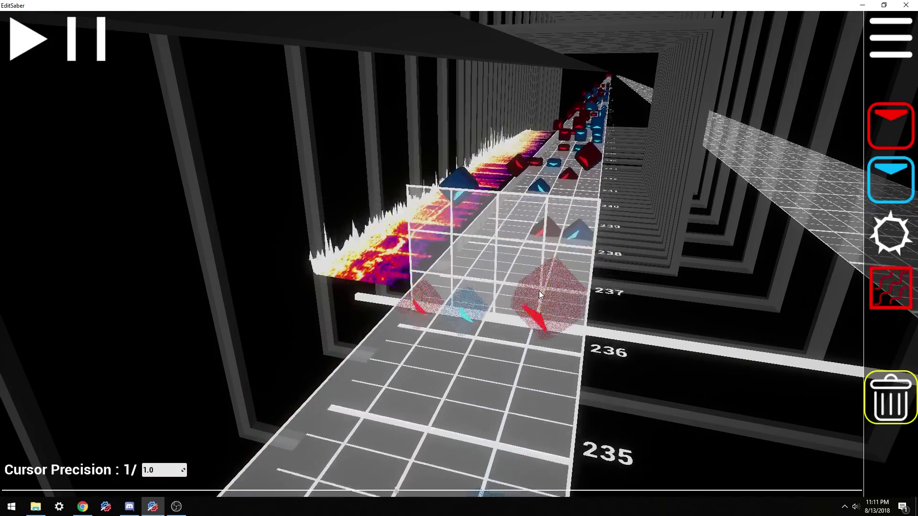
{"action": "scroll", "coordinate": [538, 291], "scroll_direction": "down", "scroll_amount": 4}
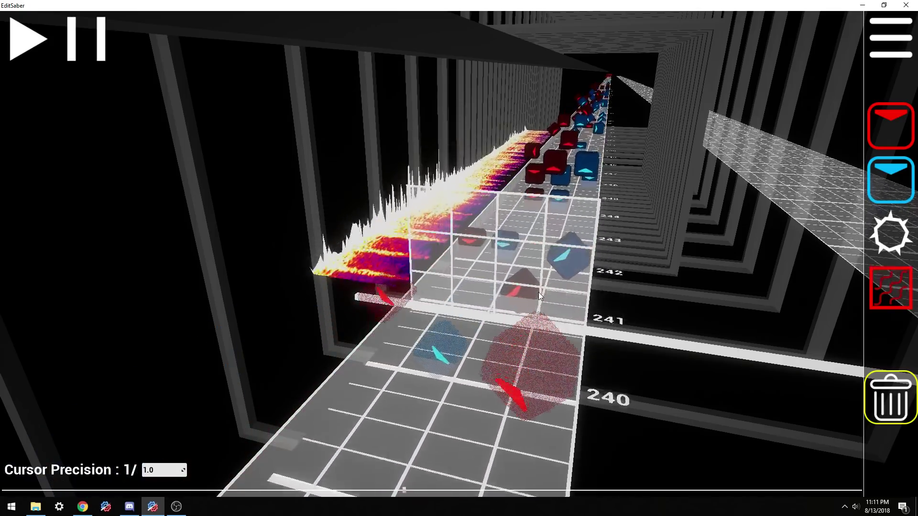
{"action": "scroll", "coordinate": [537, 293], "scroll_direction": "down", "scroll_amount": 5}
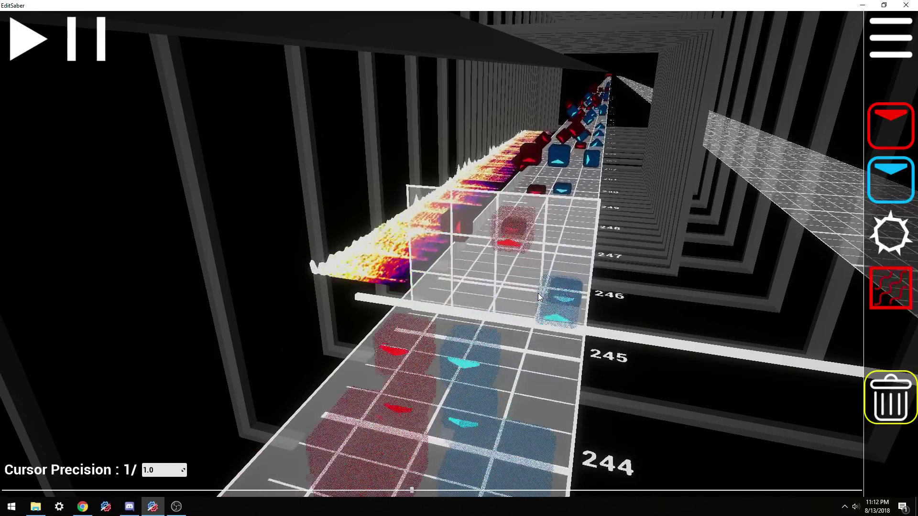
{"action": "scroll", "coordinate": [537, 294], "scroll_direction": "down", "scroll_amount": 4}
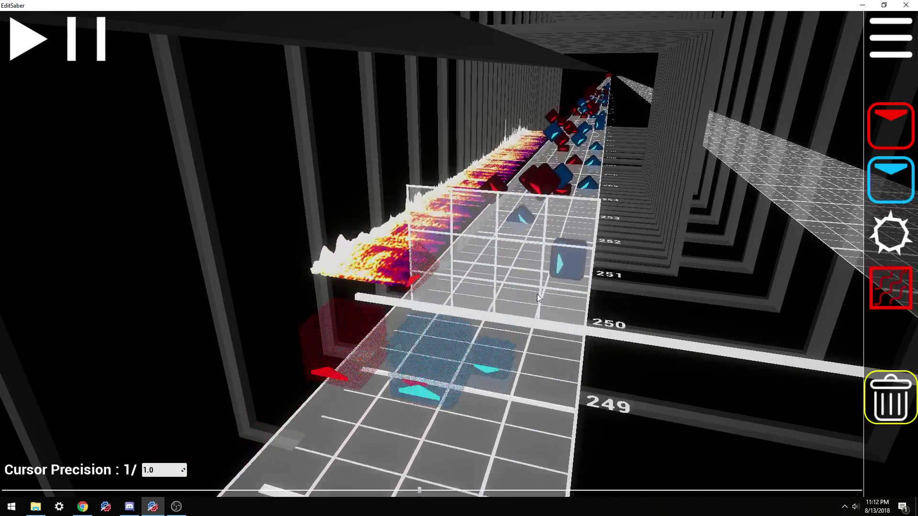
{"action": "scroll", "coordinate": [537, 294], "scroll_direction": "down", "scroll_amount": 5}
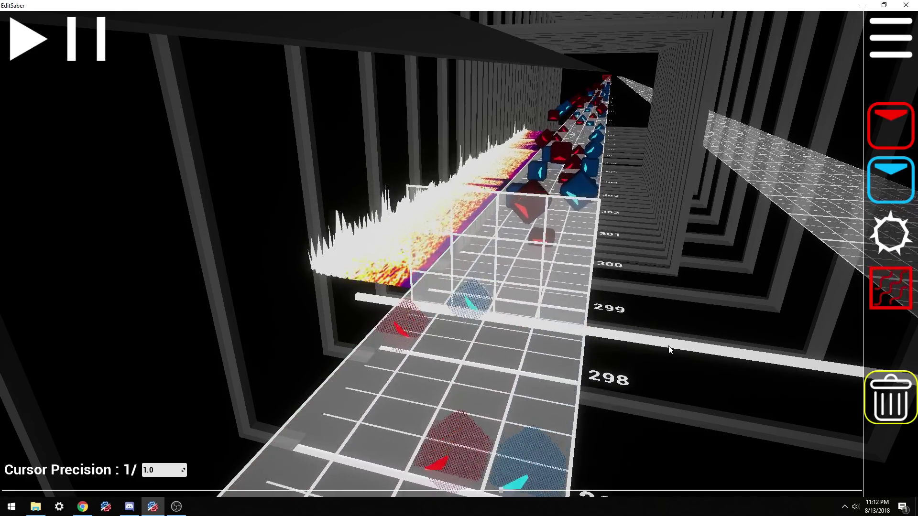
Step: Stop playback at beat 303 and move between beats 297 and 303 to examine the diagonal and blue side-cut notes
{"action": "key", "text": "space"}
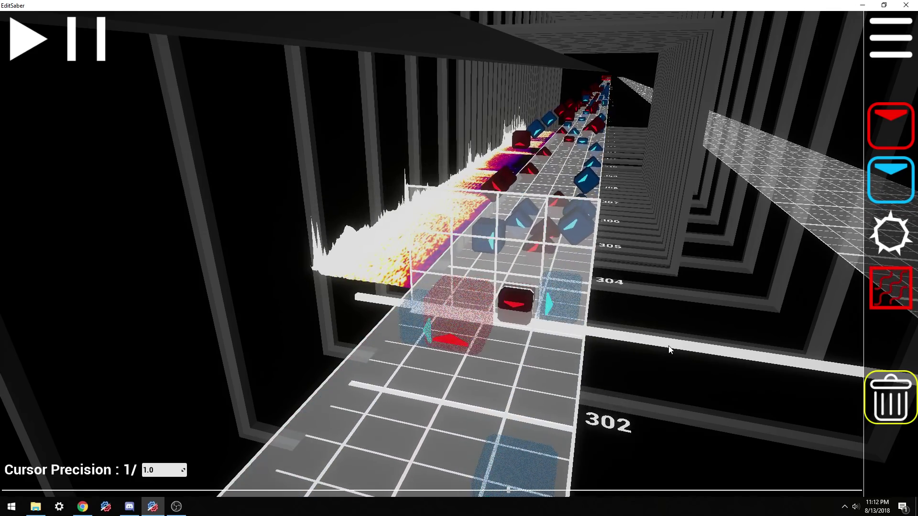
{"action": "scroll", "coordinate": [615, 269], "scroll_direction": "down", "scroll_amount": 3}
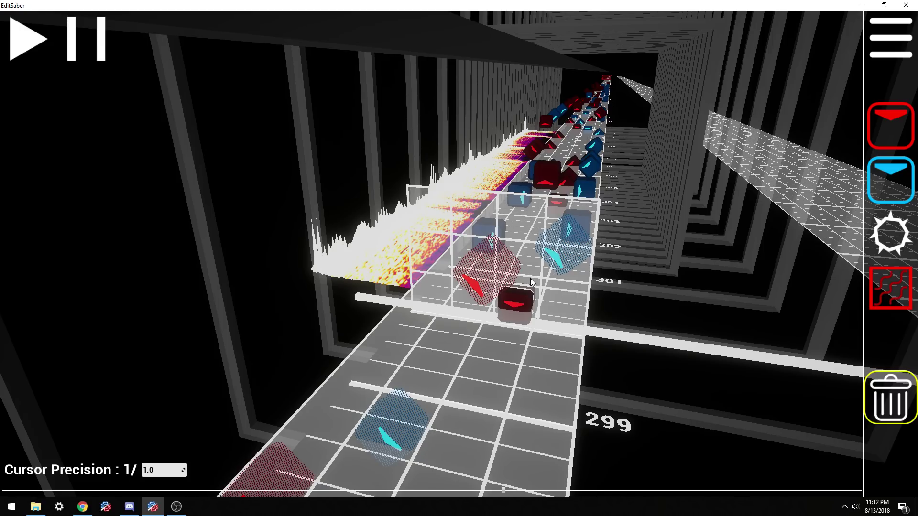
{"action": "scroll", "coordinate": [528, 300], "scroll_direction": "down", "scroll_amount": 1}
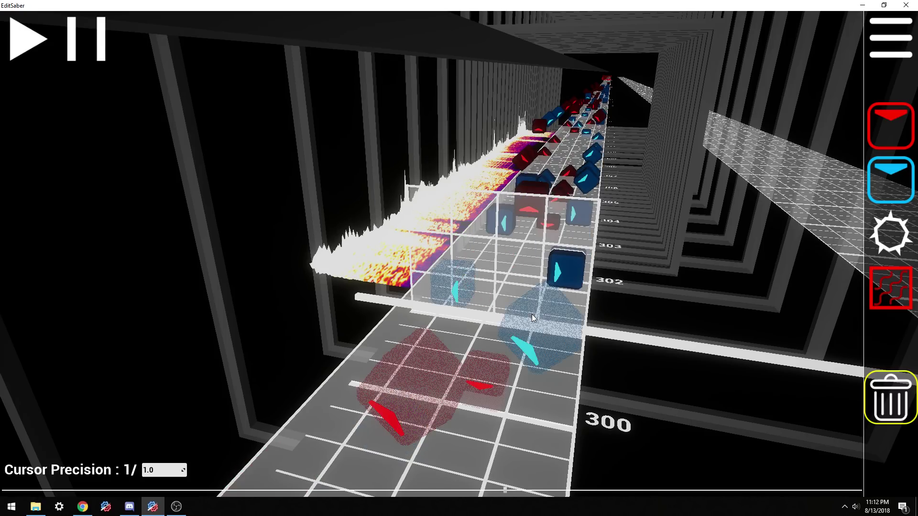
{"action": "scroll", "coordinate": [544, 286], "scroll_direction": "down", "scroll_amount": 1}
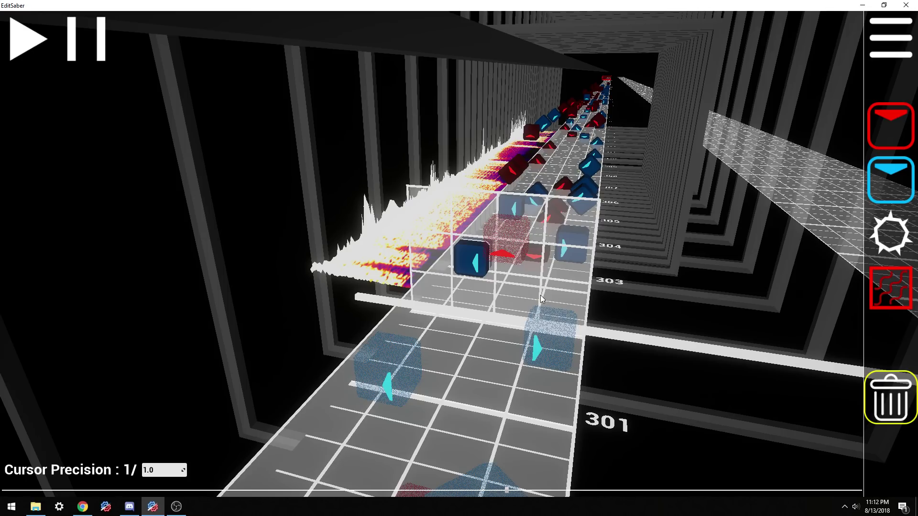
{"action": "scroll", "coordinate": [536, 303], "scroll_direction": "up", "scroll_amount": 2}
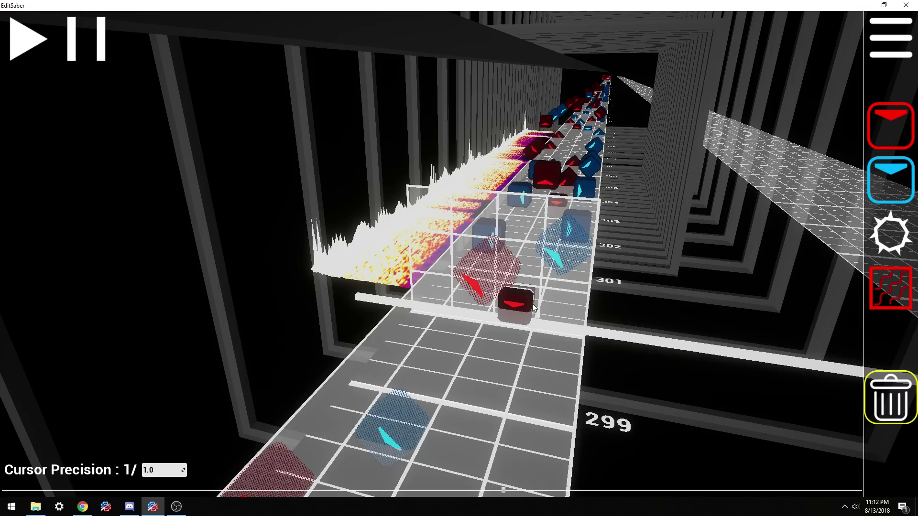
{"action": "scroll", "coordinate": [498, 316], "scroll_direction": "up", "scroll_amount": 3}
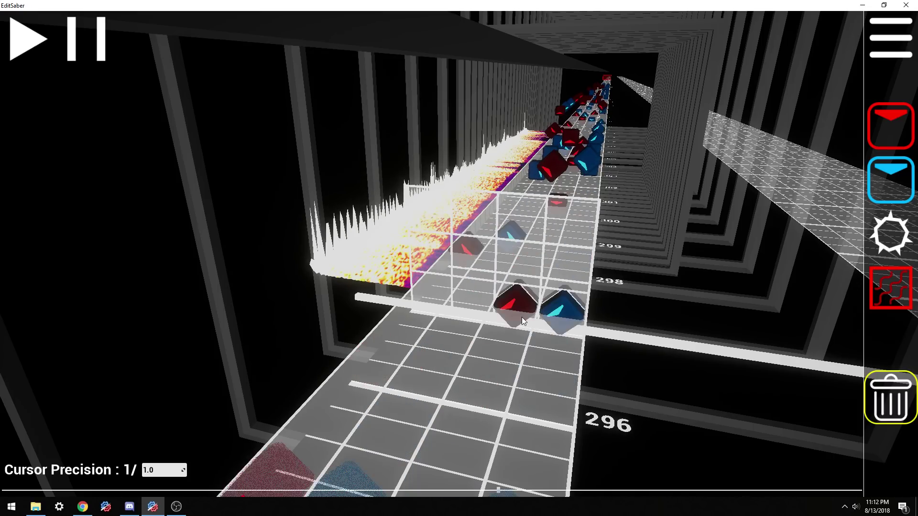
Step: Step forward from beat 297 to beat 325 and examine how the cut directions connect along the way
{"action": "scroll", "coordinate": [521, 316], "scroll_direction": "down", "scroll_amount": 2}
{"action": "scroll", "coordinate": [522, 321], "scroll_direction": "down", "scroll_amount": 5}
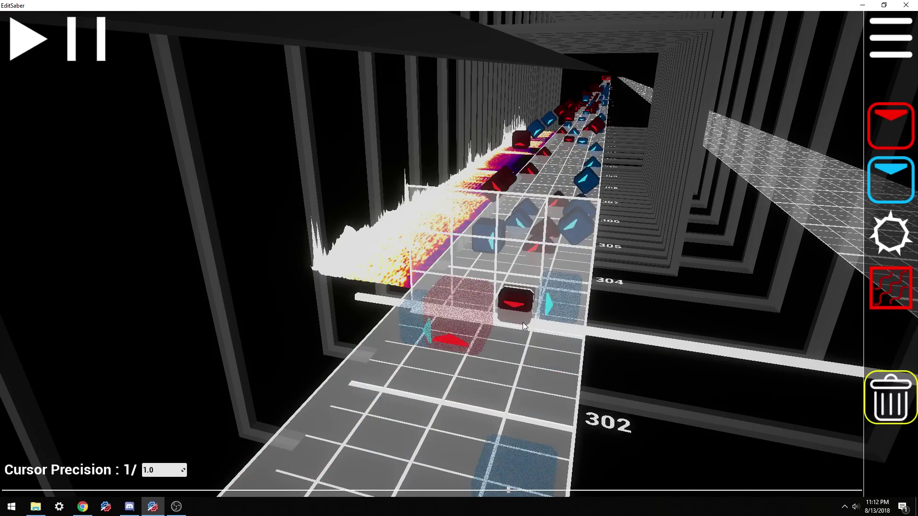
{"action": "scroll", "coordinate": [523, 325], "scroll_direction": "down", "scroll_amount": 1}
{"action": "scroll", "coordinate": [469, 279], "scroll_direction": "down", "scroll_amount": 1}
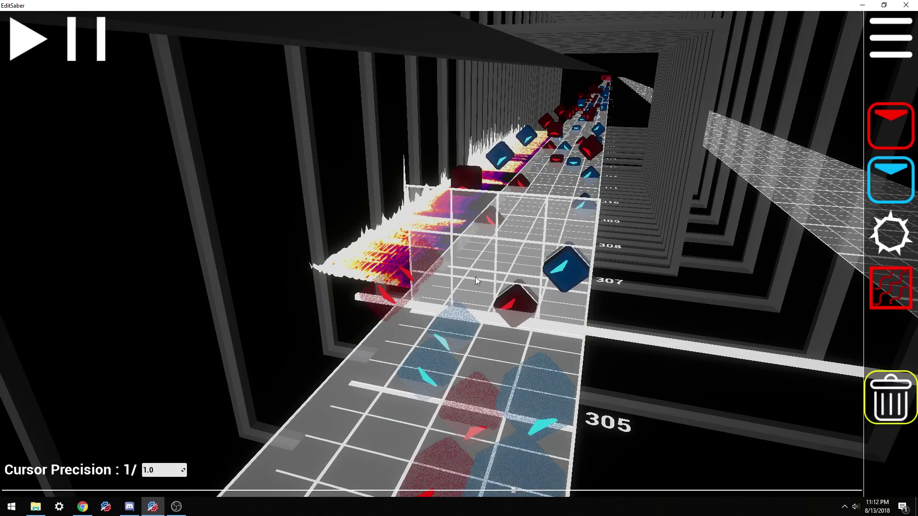
{"action": "scroll", "coordinate": [543, 206], "scroll_direction": "down", "scroll_amount": 7}
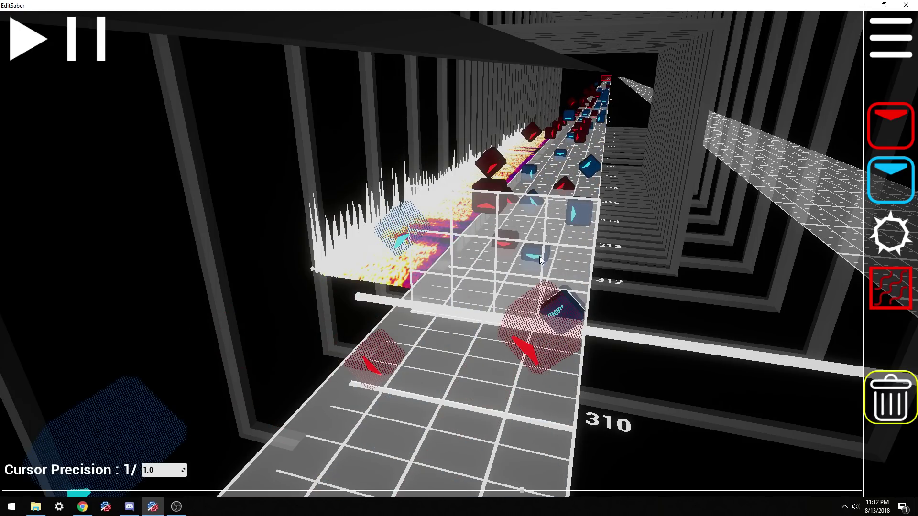
{"action": "scroll", "coordinate": [505, 282], "scroll_direction": "down", "scroll_amount": 10}
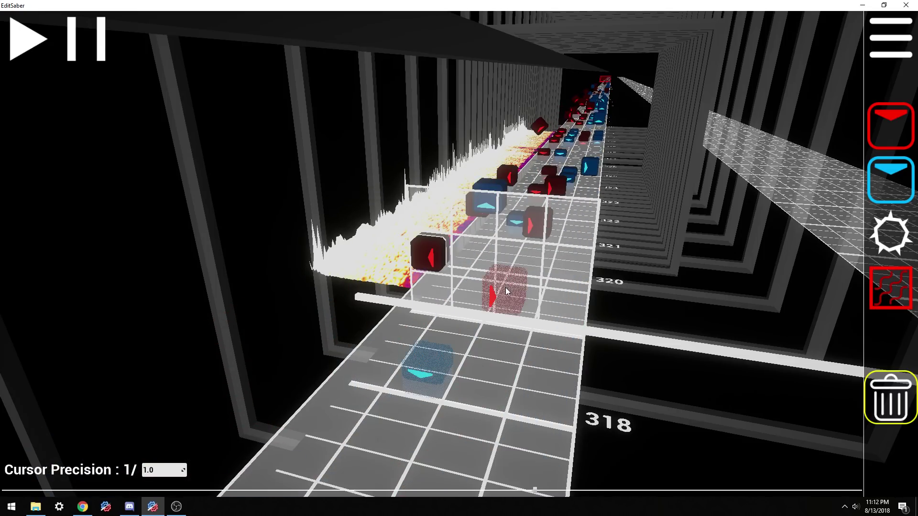
{"action": "scroll", "coordinate": [497, 292], "scroll_direction": "down", "scroll_amount": 3}
{"action": "scroll", "coordinate": [504, 297], "scroll_direction": "up", "scroll_amount": 1}
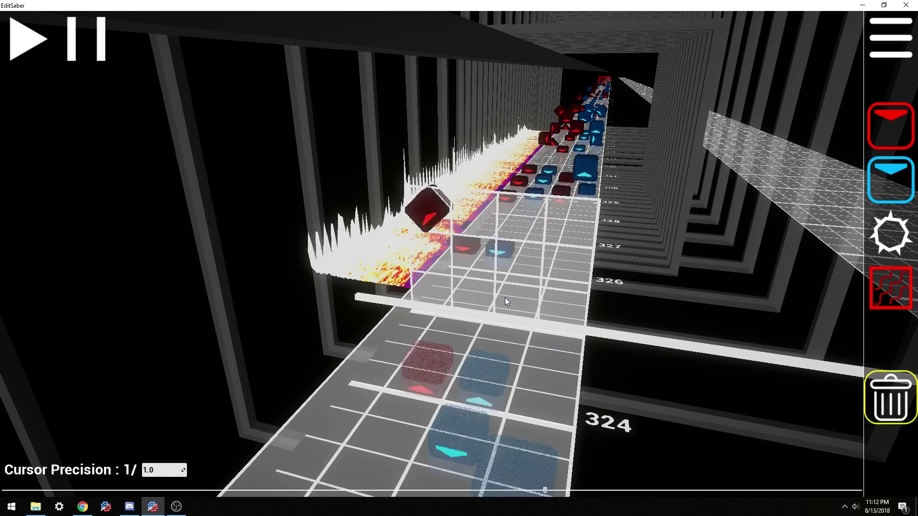
Step: Advance from beat 325 to beat 354 and examine the stacked red and blue cuts and the diagonal blue notes
{"action": "scroll", "coordinate": [507, 297], "scroll_direction": "down", "scroll_amount": 4}
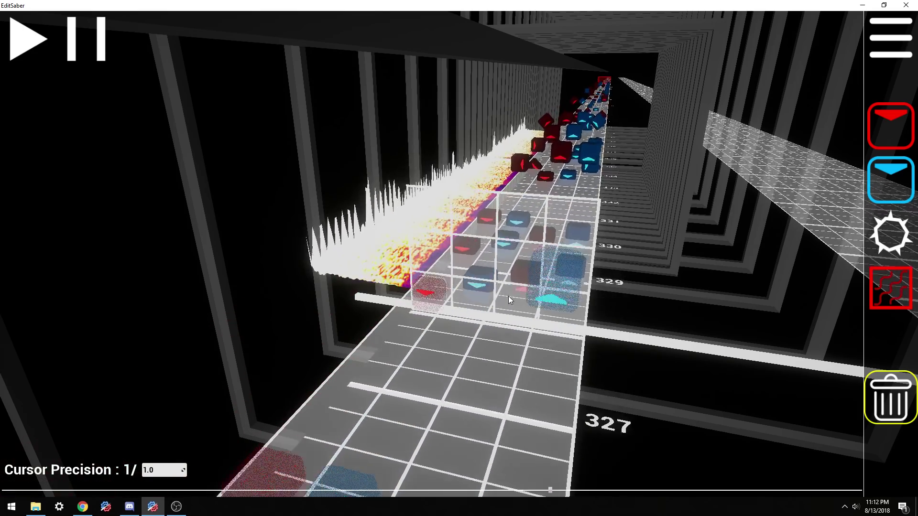
{"action": "scroll", "coordinate": [508, 296], "scroll_direction": "down", "scroll_amount": 4}
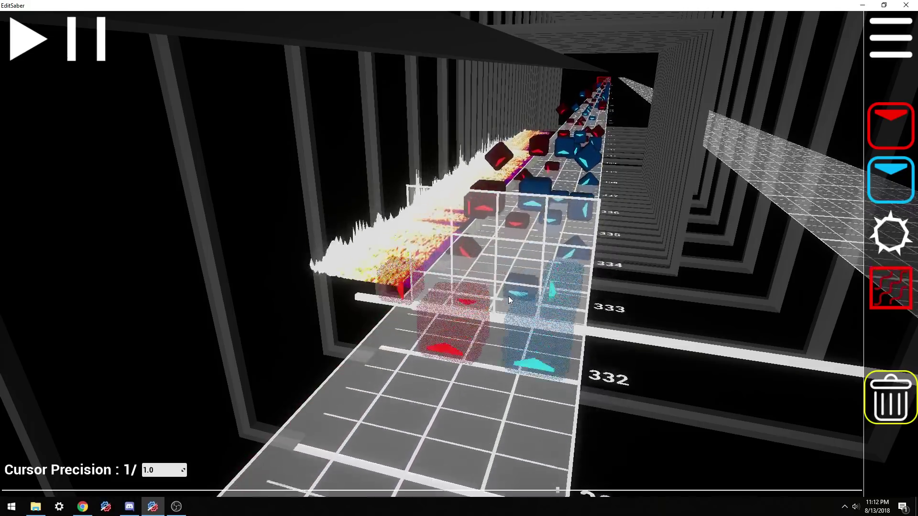
{"action": "scroll", "coordinate": [508, 297], "scroll_direction": "down", "scroll_amount": 4}
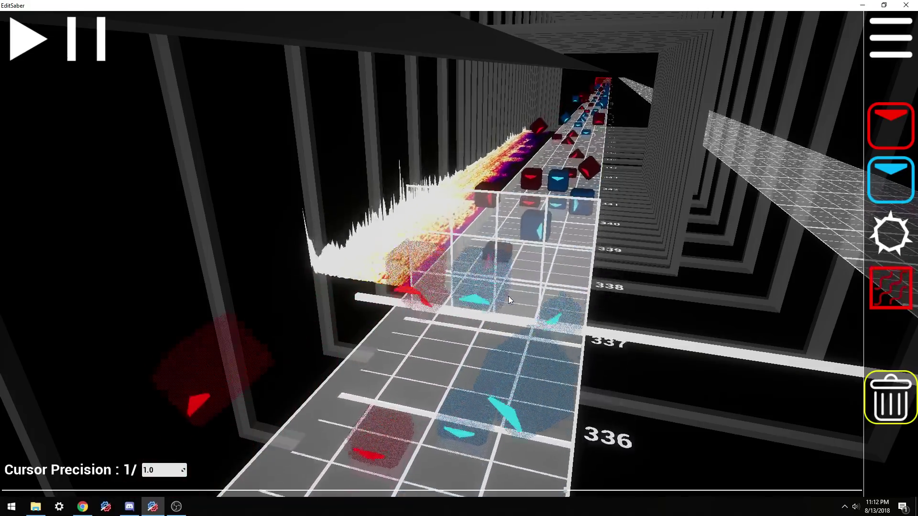
{"action": "scroll", "coordinate": [509, 296], "scroll_direction": "down", "scroll_amount": 4}
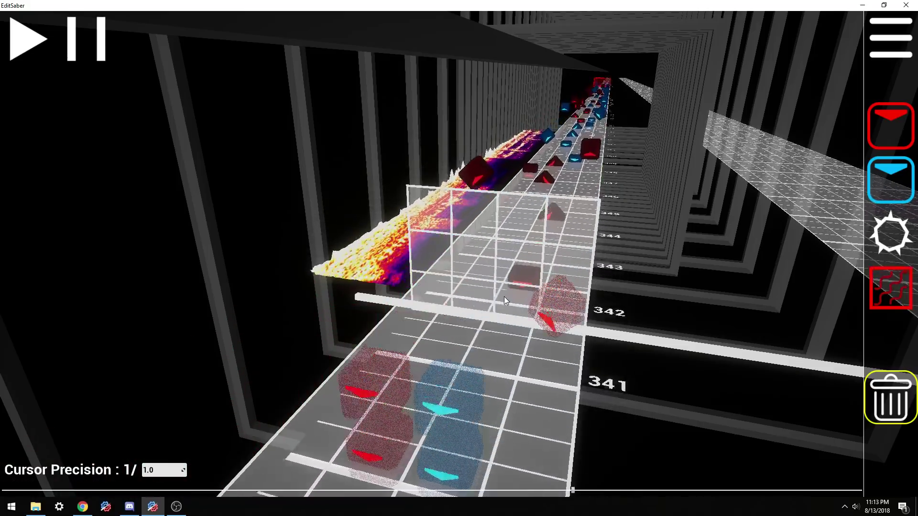
{"action": "scroll", "coordinate": [564, 296], "scroll_direction": "down", "scroll_amount": 4}
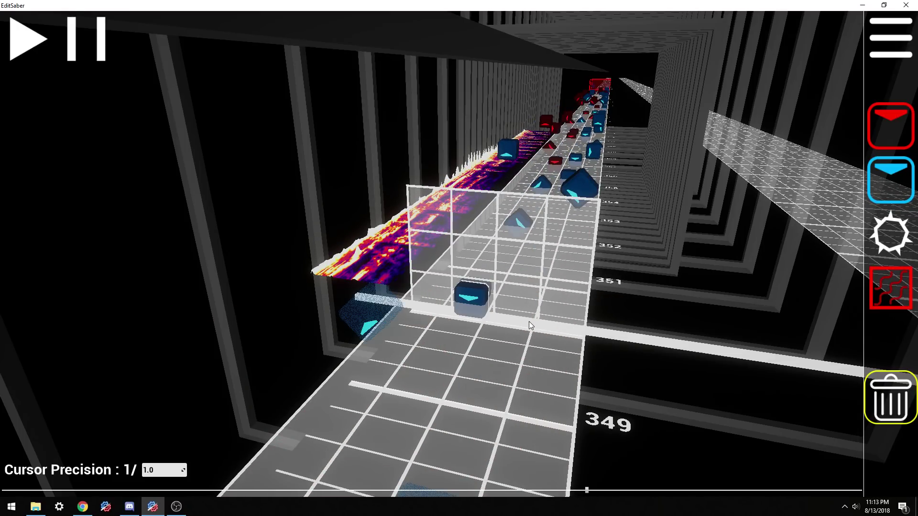
{"action": "scroll", "coordinate": [528, 322], "scroll_direction": "down", "scroll_amount": 4}
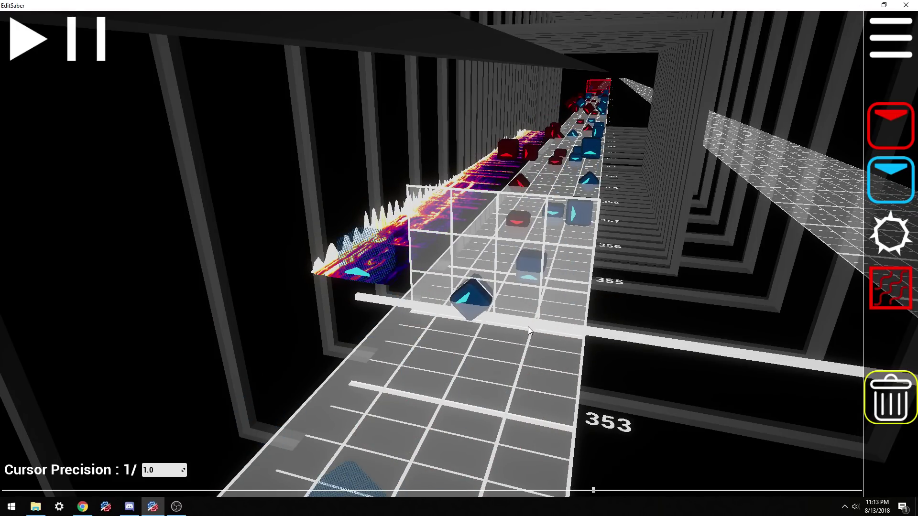
Step: Go back to beat 351, then advance to beat 386 and examine how the blue diagonals lead into the wall section
{"action": "scroll", "coordinate": [527, 326], "scroll_direction": "down", "scroll_amount": 2}
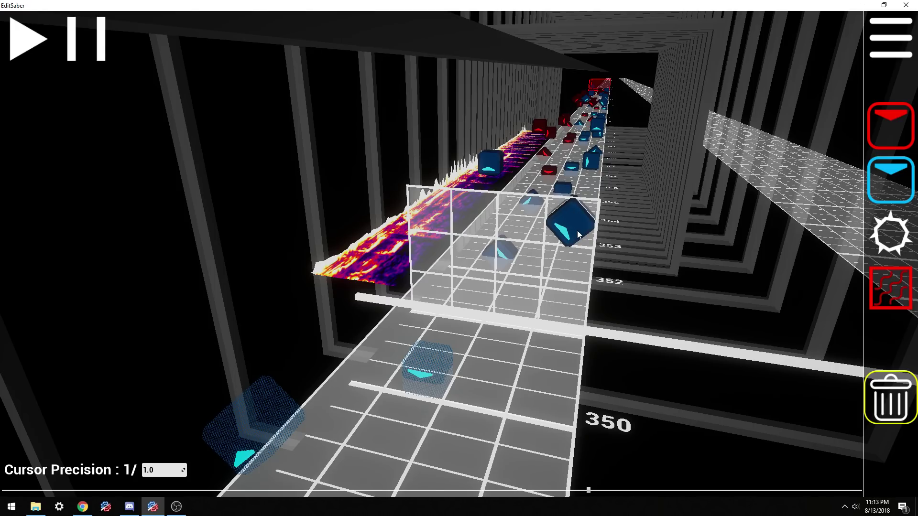
{"action": "scroll", "coordinate": [577, 230], "scroll_direction": "down", "scroll_amount": 1}
{"action": "scroll", "coordinate": [606, 248], "scroll_direction": "down", "scroll_amount": 4}
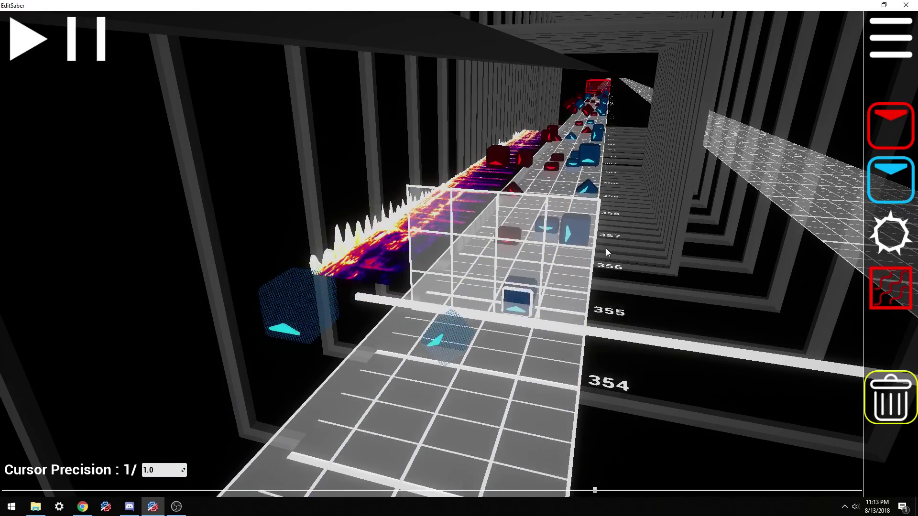
{"action": "scroll", "coordinate": [606, 248], "scroll_direction": "down", "scroll_amount": 4}
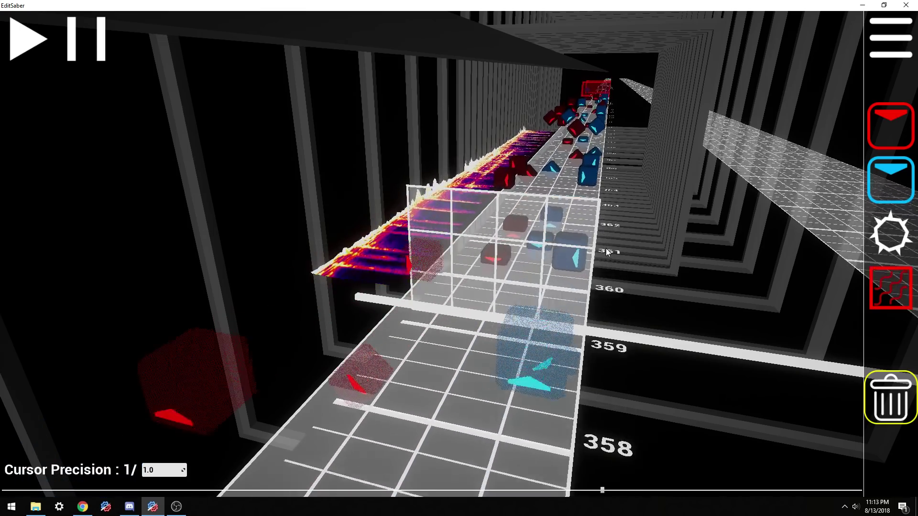
{"action": "scroll", "coordinate": [569, 256], "scroll_direction": "down", "scroll_amount": 3}
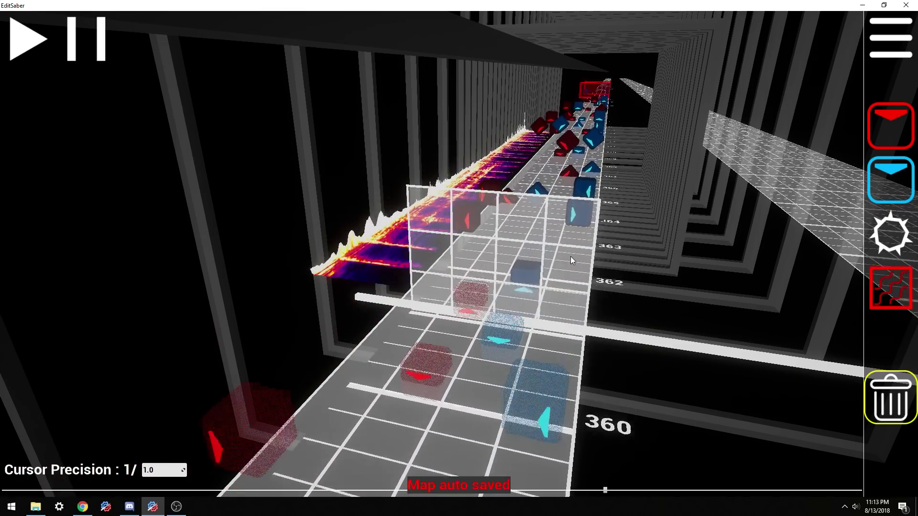
{"action": "scroll", "coordinate": [571, 260], "scroll_direction": "down", "scroll_amount": 5}
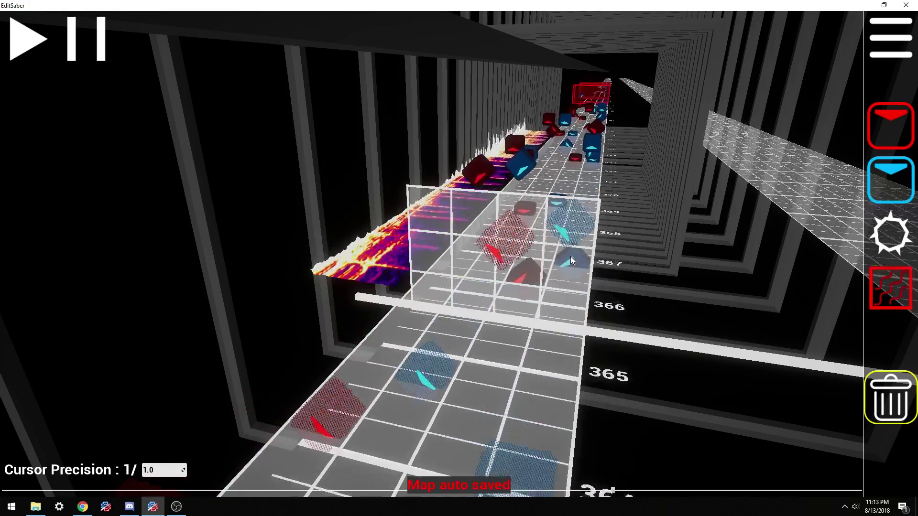
{"action": "scroll", "coordinate": [571, 259], "scroll_direction": "down", "scroll_amount": 4}
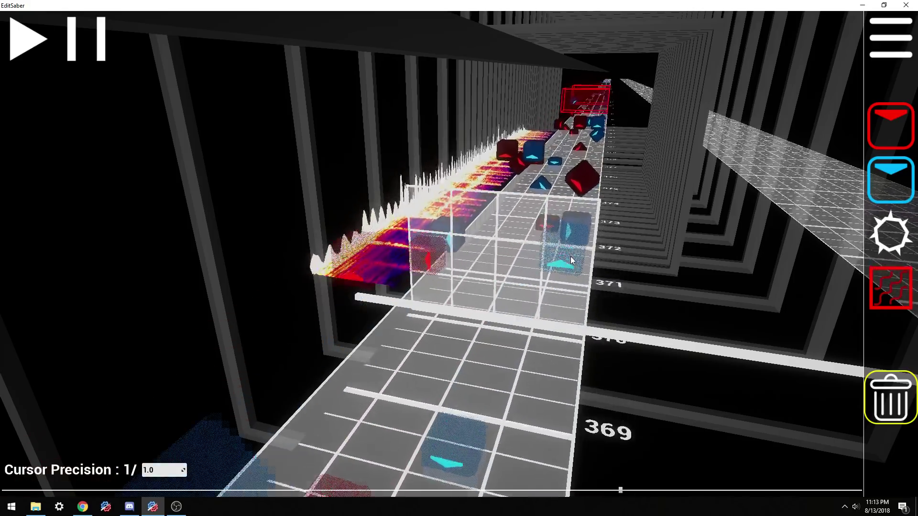
{"action": "scroll", "coordinate": [571, 260], "scroll_direction": "down", "scroll_amount": 7}
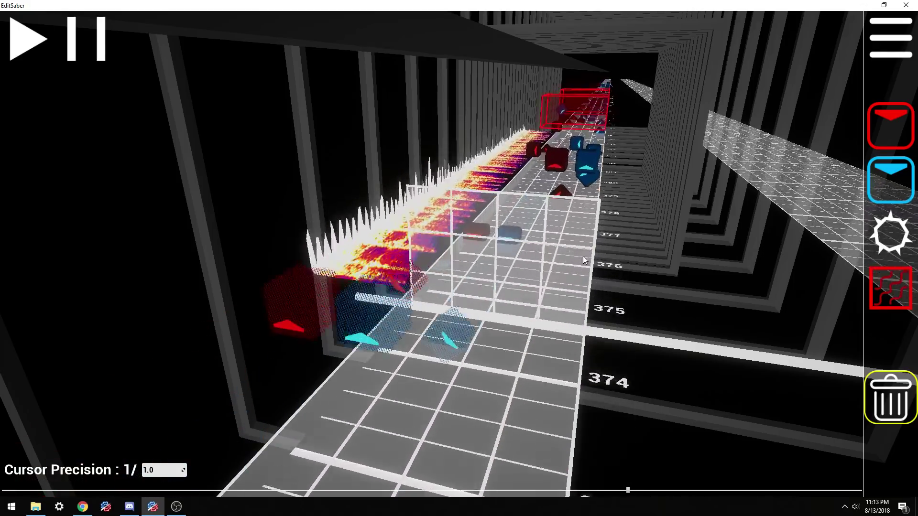
{"action": "scroll", "coordinate": [602, 294], "scroll_direction": "down", "scroll_amount": 9}
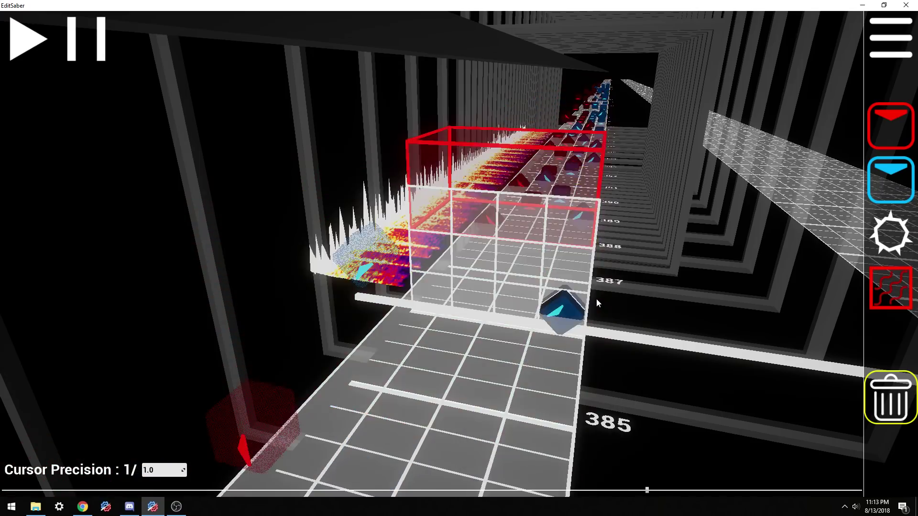
Step: Advance from beat 386 to beat 417 and examine the alternating diagonals, stacked double notes and dot notes
{"action": "scroll", "coordinate": [597, 302], "scroll_direction": "down", "scroll_amount": 5}
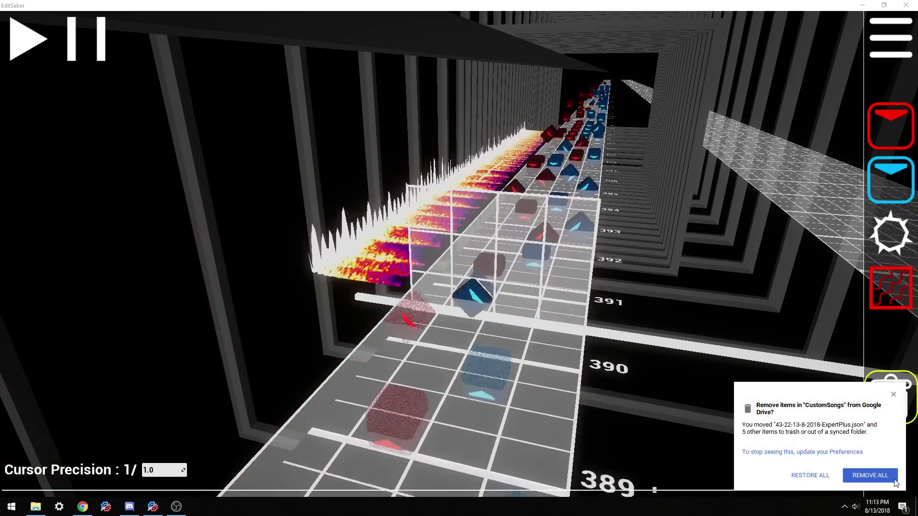
{"action": "scroll", "coordinate": [746, 373], "scroll_direction": "down", "scroll_amount": 4}
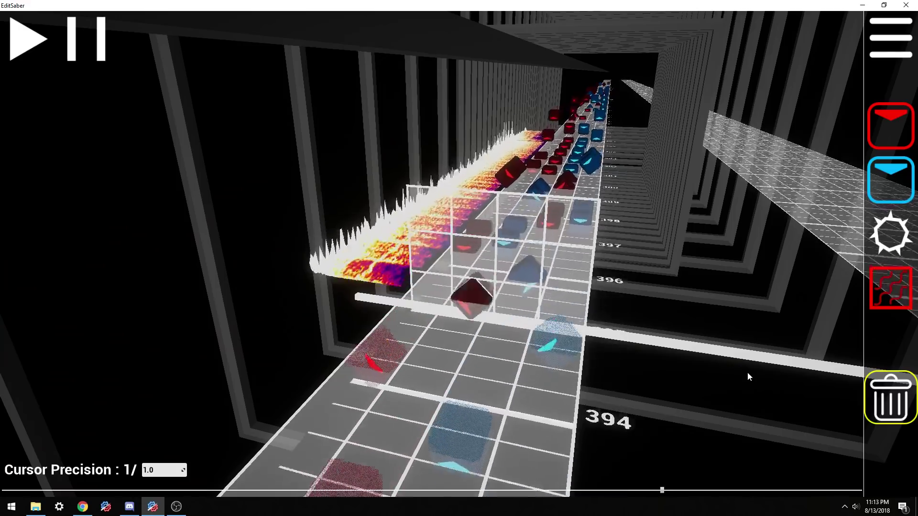
{"action": "scroll", "coordinate": [754, 371], "scroll_direction": "down", "scroll_amount": 5}
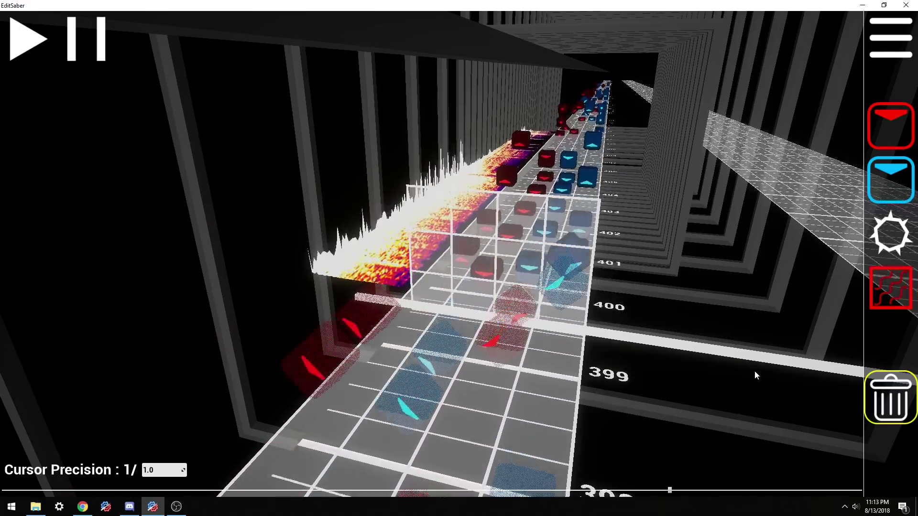
{"action": "scroll", "coordinate": [755, 373], "scroll_direction": "down", "scroll_amount": 4}
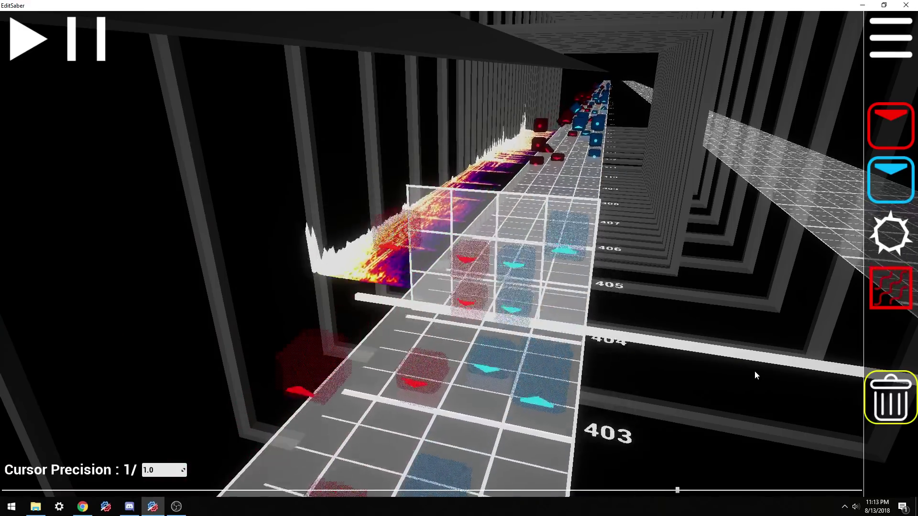
{"action": "scroll", "coordinate": [754, 371], "scroll_direction": "down", "scroll_amount": 5}
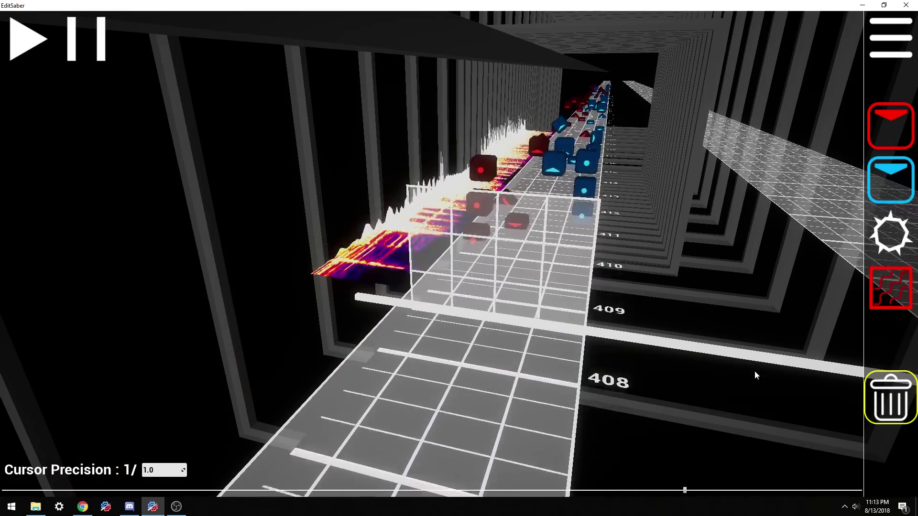
{"action": "scroll", "coordinate": [754, 371], "scroll_direction": "down", "scroll_amount": 4}
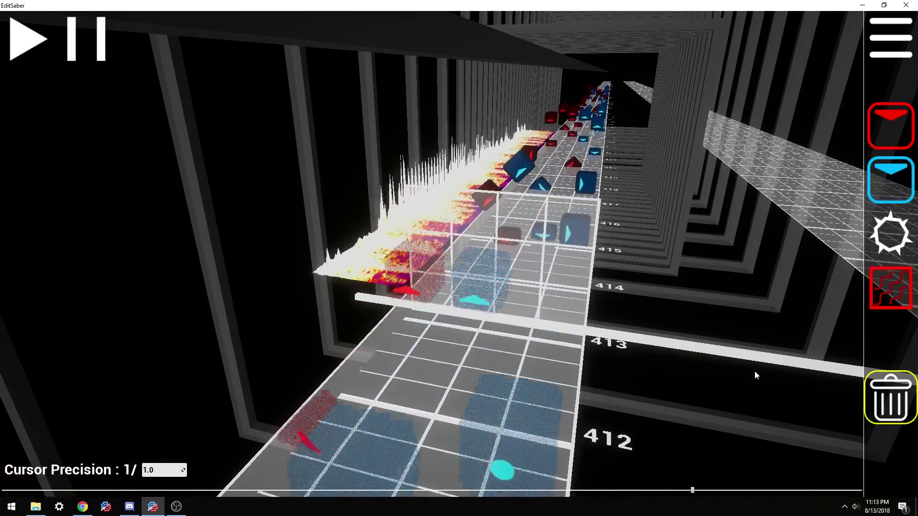
{"action": "scroll", "coordinate": [754, 371], "scroll_direction": "down", "scroll_amount": 1}
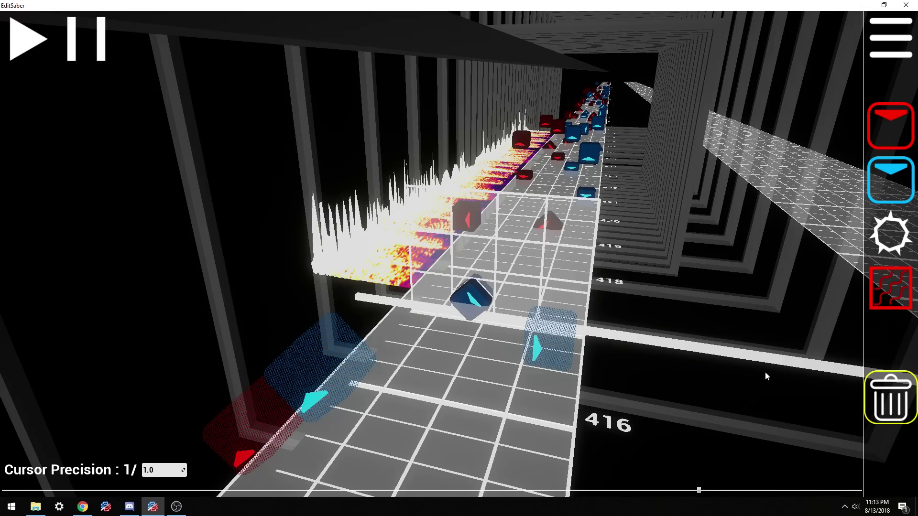
Step: Advance from beat 417 to beat 458 and examine the flow of the dense red and blue patterns
{"action": "scroll", "coordinate": [765, 373], "scroll_direction": "down", "scroll_amount": 3}
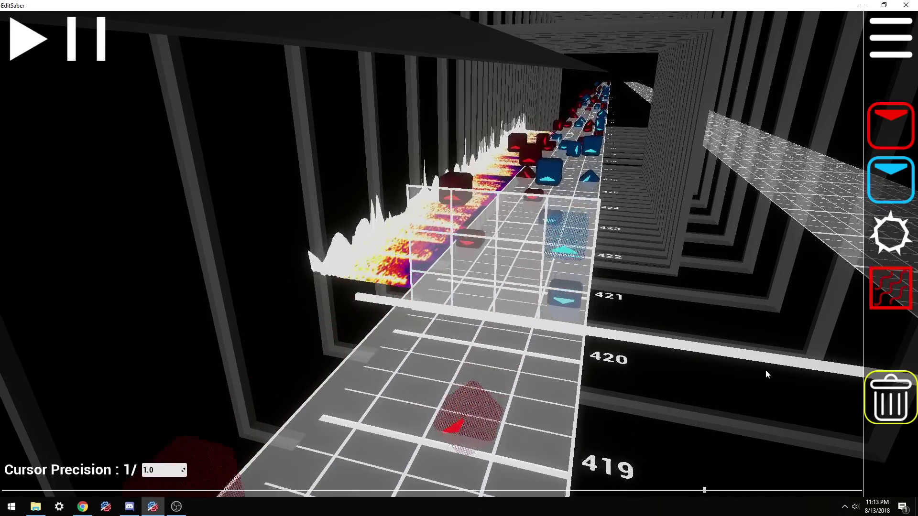
{"action": "scroll", "coordinate": [766, 375], "scroll_direction": "down", "scroll_amount": 5}
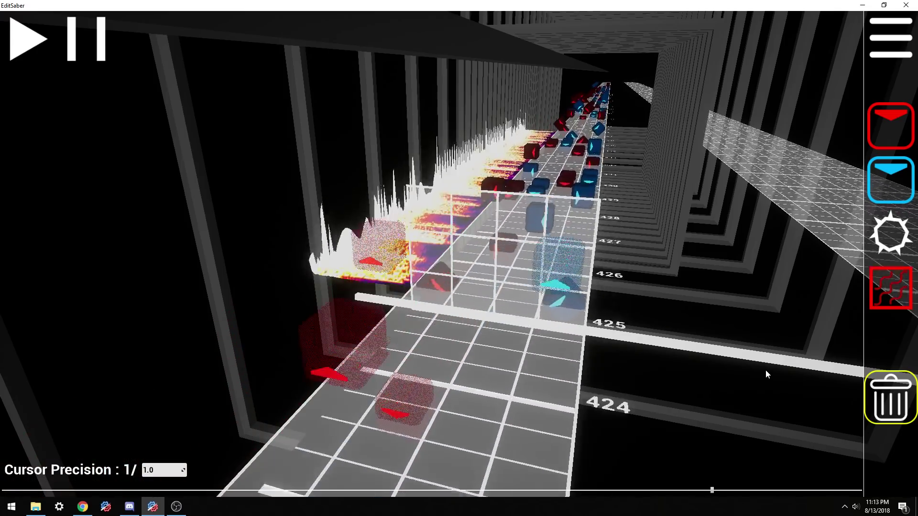
{"action": "scroll", "coordinate": [766, 371], "scroll_direction": "down", "scroll_amount": 4}
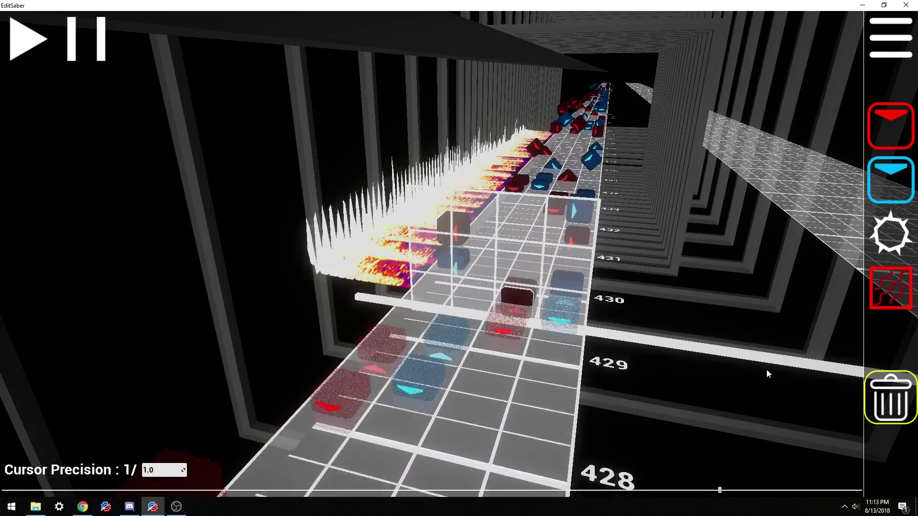
{"action": "scroll", "coordinate": [767, 369], "scroll_direction": "down", "scroll_amount": 5}
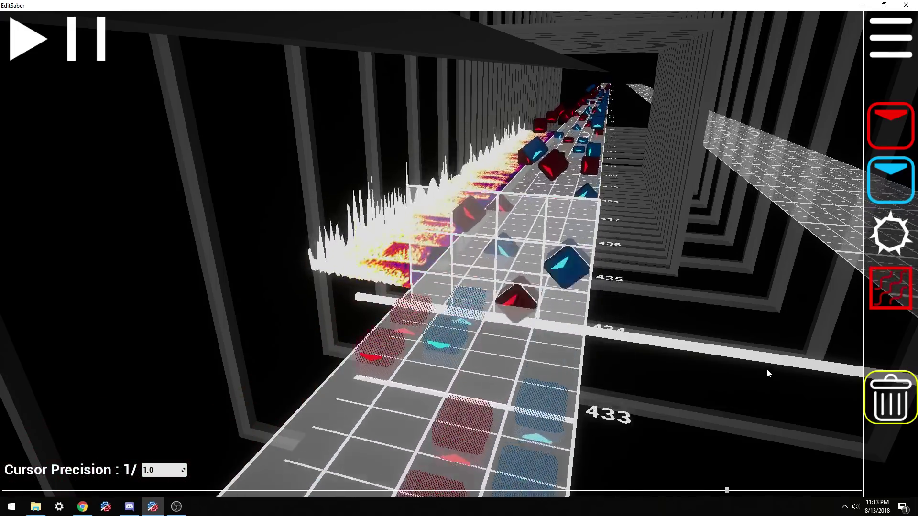
{"action": "scroll", "coordinate": [767, 371], "scroll_direction": "down", "scroll_amount": 4}
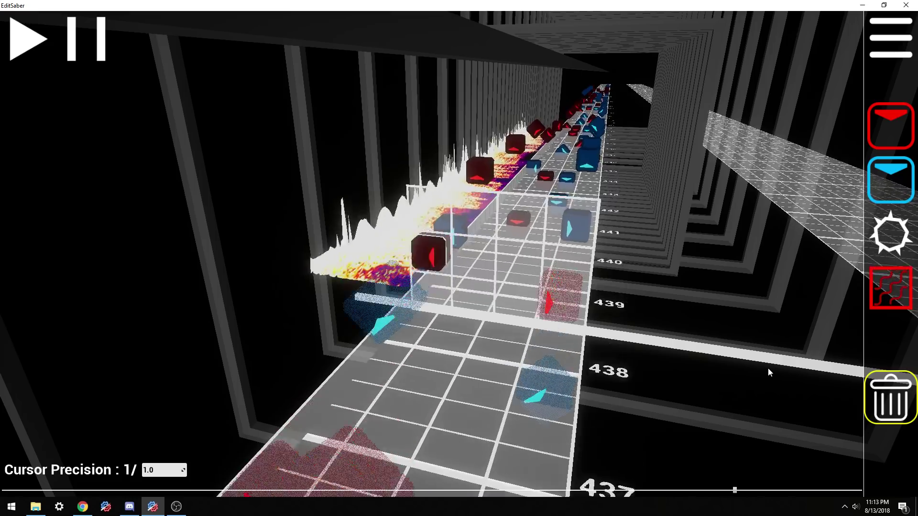
{"action": "scroll", "coordinate": [767, 372], "scroll_direction": "down", "scroll_amount": 5}
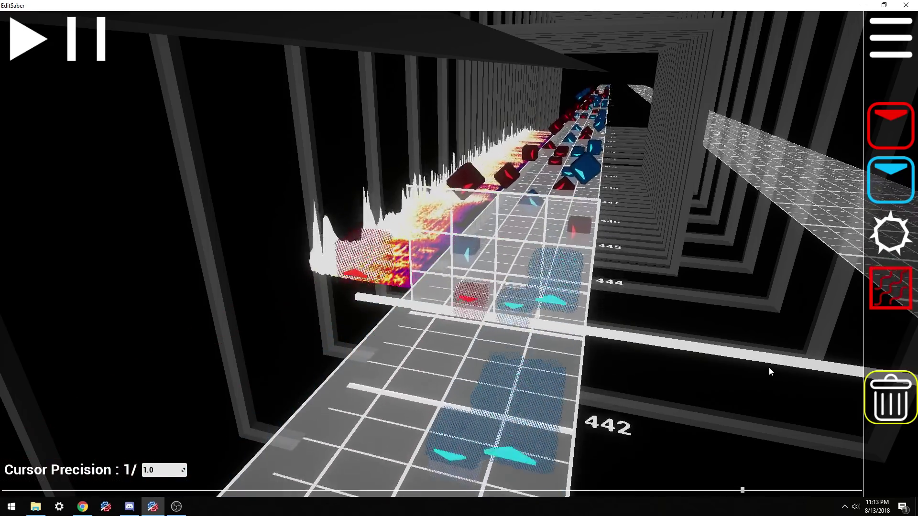
{"action": "scroll", "coordinate": [769, 368], "scroll_direction": "down", "scroll_amount": 5}
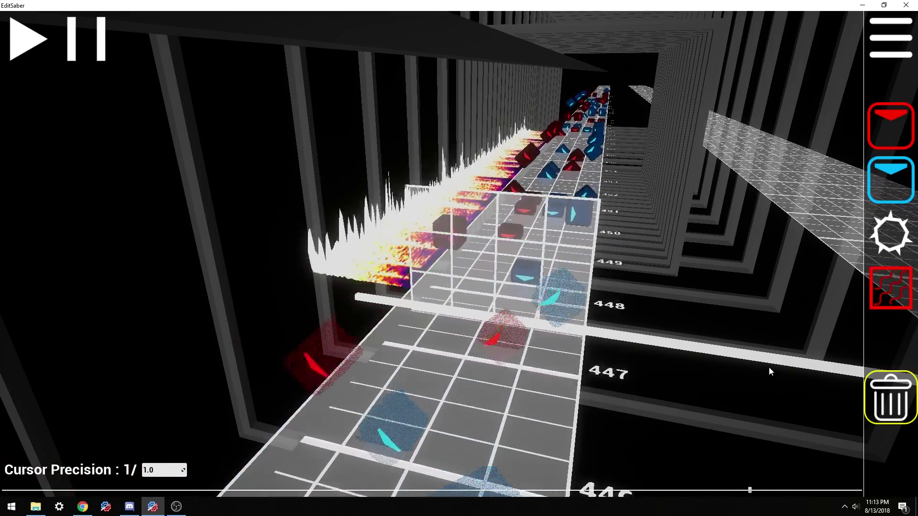
{"action": "scroll", "coordinate": [769, 369], "scroll_direction": "down", "scroll_amount": 9}
{"action": "scroll", "coordinate": [625, 296], "scroll_direction": "up", "scroll_amount": 8}
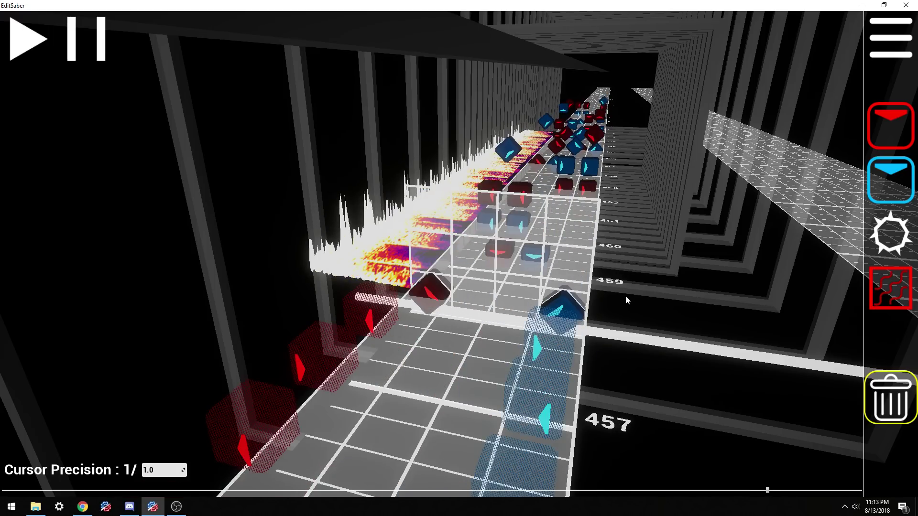
Step: Return from beat 458 to the notes between beats 446 and 451 and examine how their diagonal cuts connect
{"action": "scroll", "coordinate": [627, 299], "scroll_direction": "down", "scroll_amount": 2}
{"action": "scroll", "coordinate": [630, 306], "scroll_direction": "up", "scroll_amount": 2}
{"action": "scroll", "coordinate": [630, 323], "scroll_direction": "up", "scroll_amount": 3}
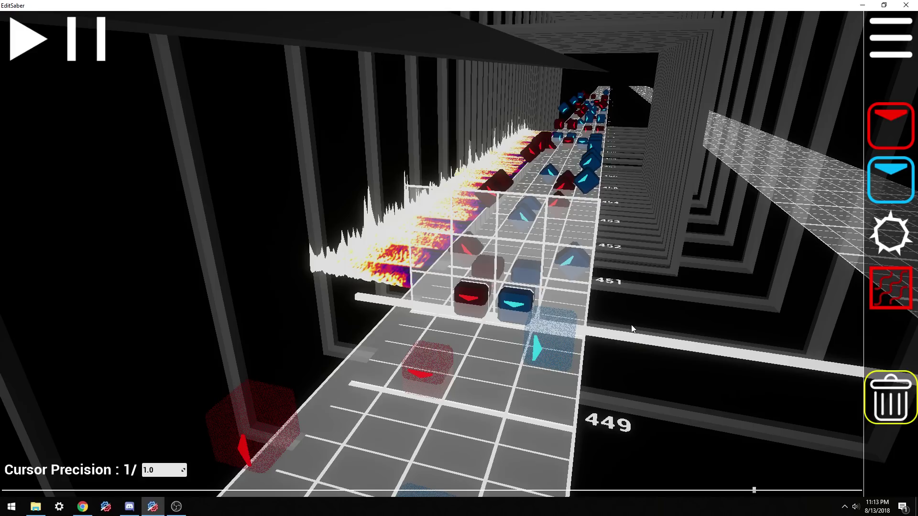
{"action": "scroll", "coordinate": [631, 333], "scroll_direction": "down", "scroll_amount": 1}
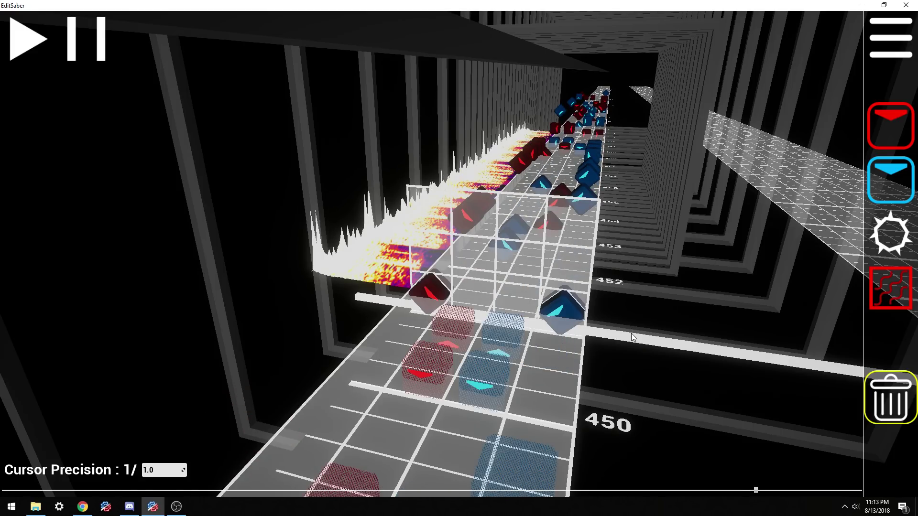
{"action": "scroll", "coordinate": [631, 334], "scroll_direction": "up", "scroll_amount": 5}
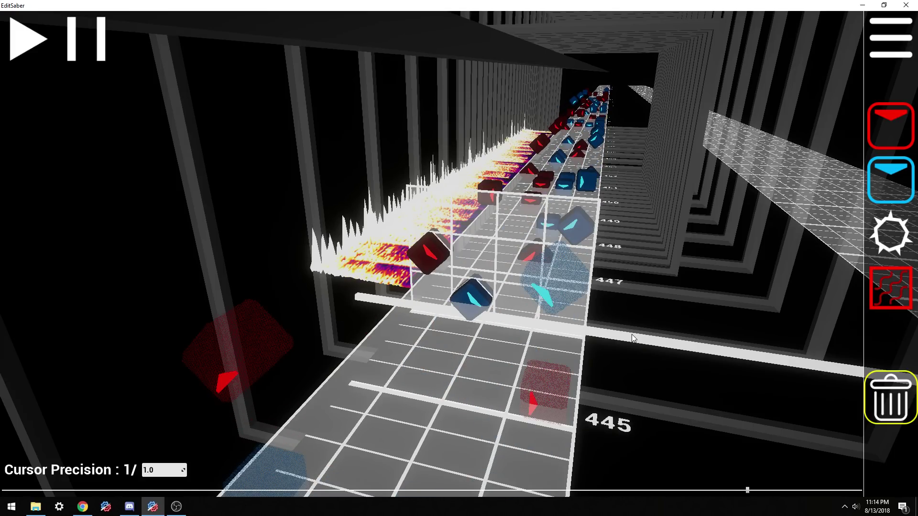
{"action": "scroll", "coordinate": [634, 336], "scroll_direction": "down", "scroll_amount": 1}
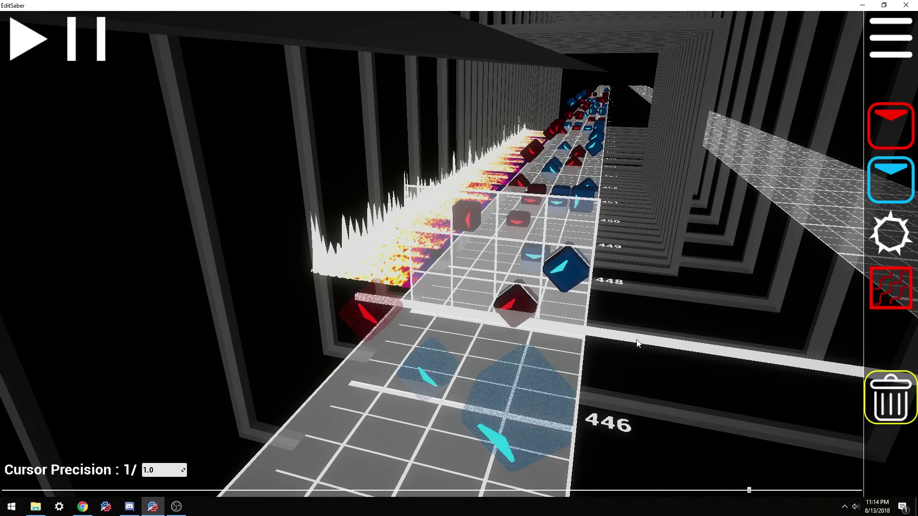
Step: Advance from beat 447 to beat 465 and examine the outer side cuts and the crossed-over diagonal notes
{"action": "scroll", "coordinate": [636, 343], "scroll_direction": "down", "scroll_amount": 2}
{"action": "scroll", "coordinate": [636, 342], "scroll_direction": "down", "scroll_amount": 3}
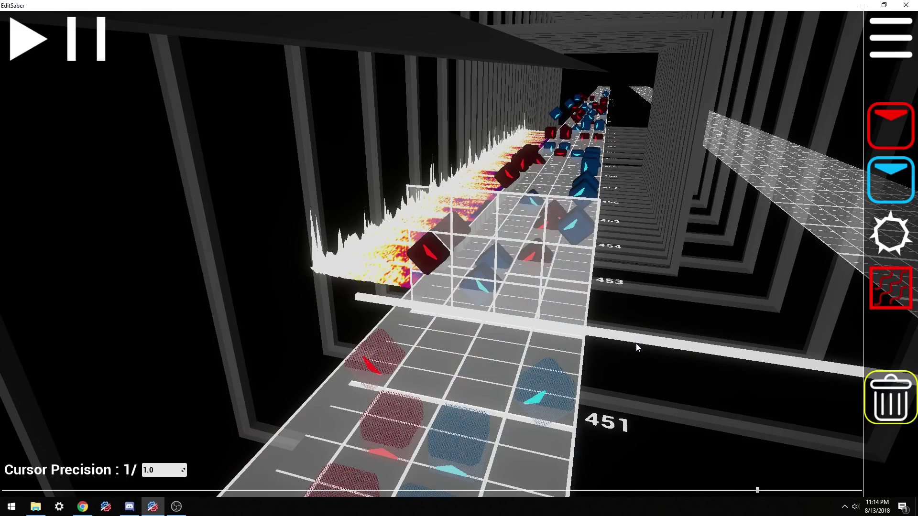
{"action": "scroll", "coordinate": [635, 343], "scroll_direction": "down", "scroll_amount": 5}
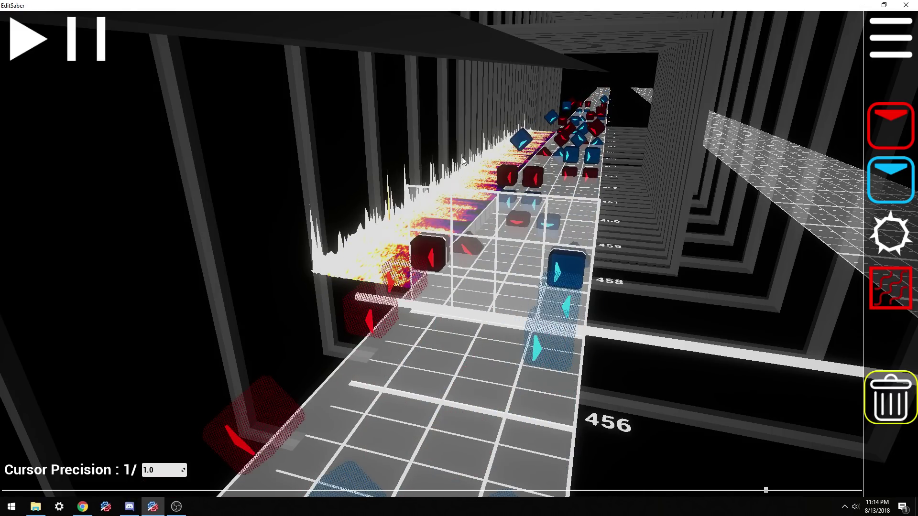
{"action": "scroll", "coordinate": [574, 237], "scroll_direction": "down", "scroll_amount": 3}
{"action": "scroll", "coordinate": [549, 142], "scroll_direction": "down", "scroll_amount": 8}
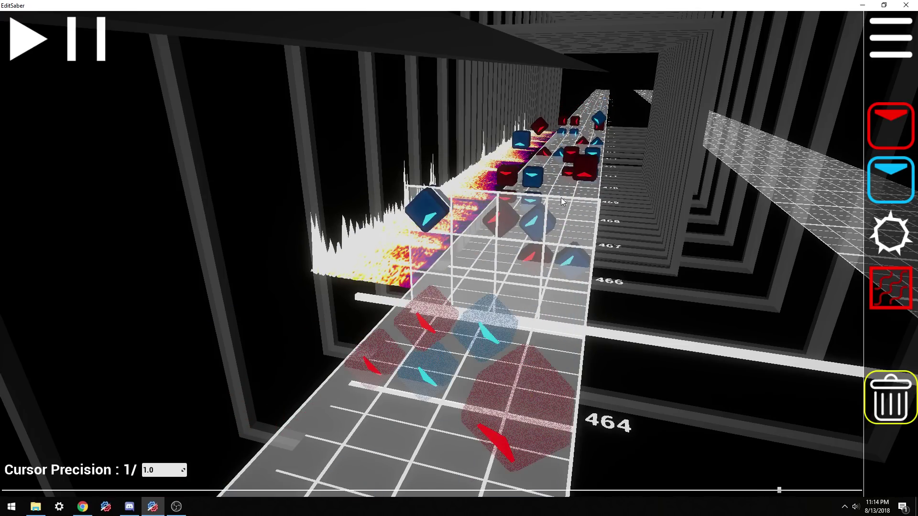
Step: Go back through beat 461 to beat 453 and review the red and blue diagonal pattern from there
{"action": "scroll", "coordinate": [525, 298], "scroll_direction": "up", "scroll_amount": 11}
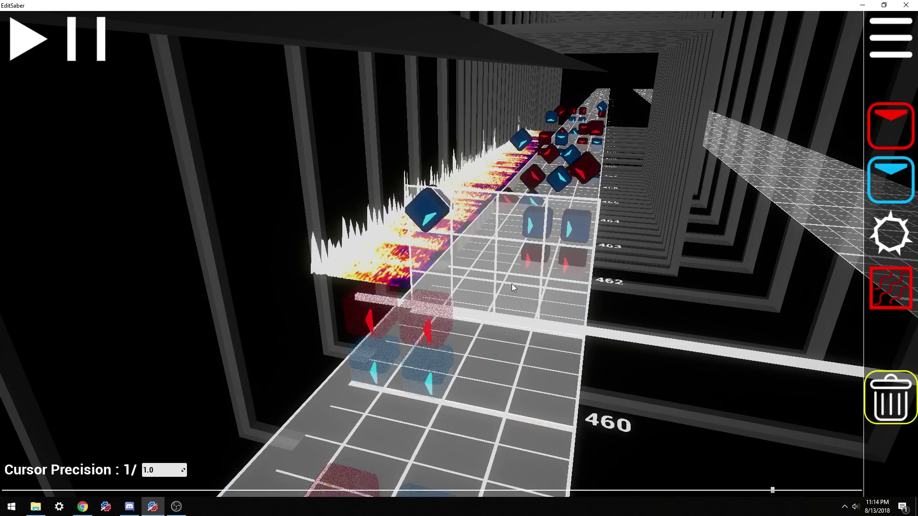
{"action": "scroll", "coordinate": [504, 300], "scroll_direction": "up", "scroll_amount": 4}
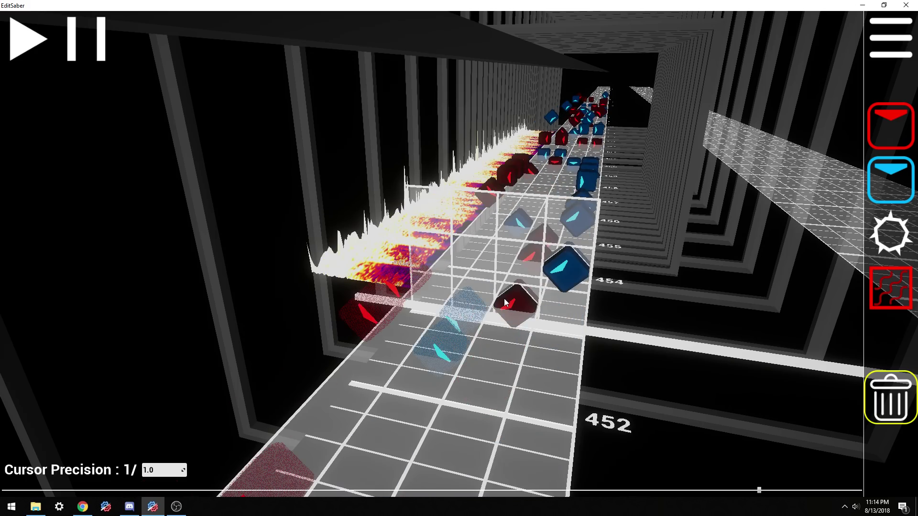
{"action": "scroll", "coordinate": [578, 281], "scroll_direction": "down", "scroll_amount": 4}
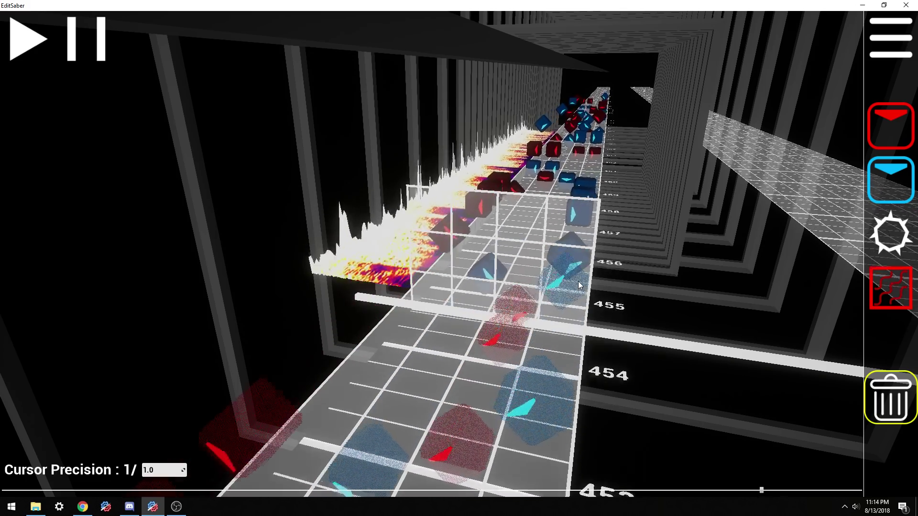
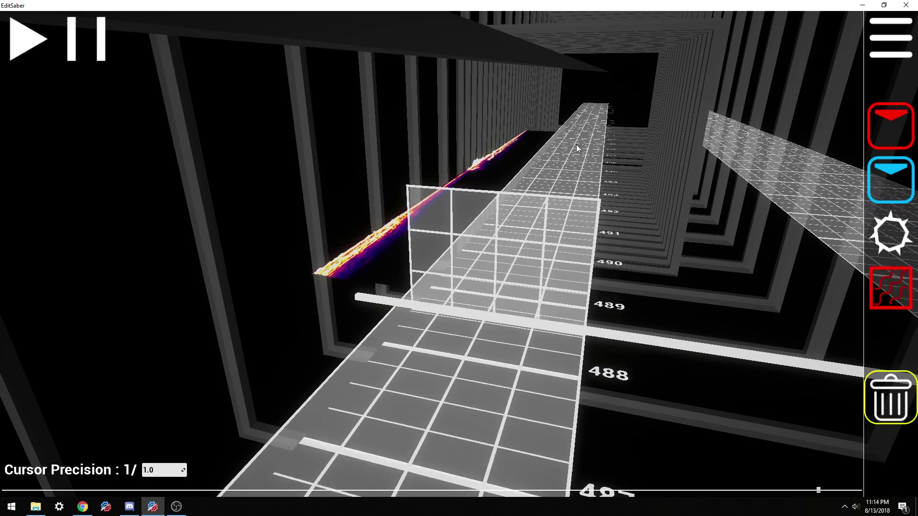
Step: Advance past beat 501 at the end of the map, and return to beat 434 while examining the note patterns
{"action": "right_click_drag", "start_coordinate": [438, 200], "coordinate": [453, 146]}
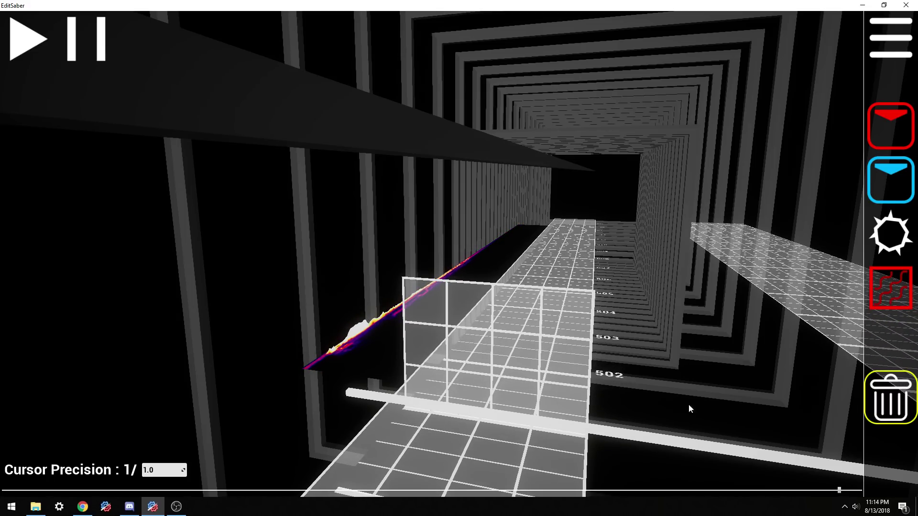
{"action": "scroll", "coordinate": [647, 389], "scroll_direction": "down", "scroll_amount": 17}
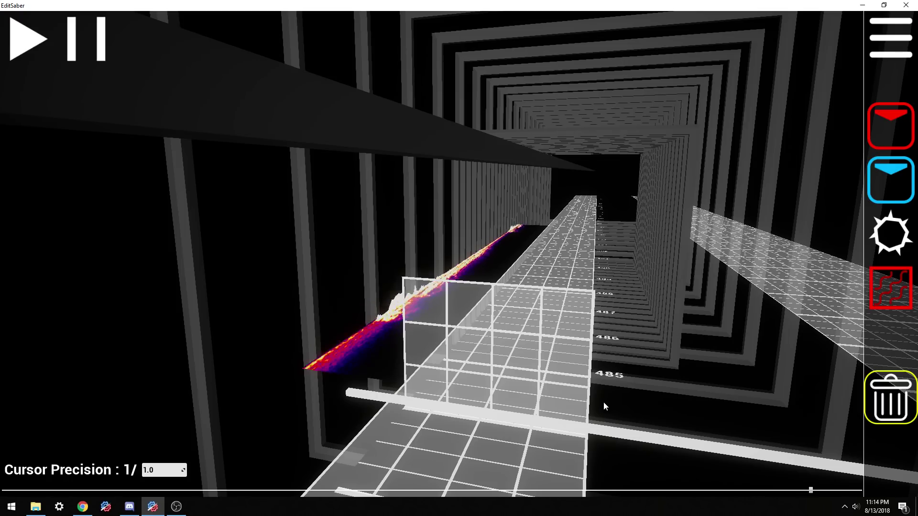
{"action": "scroll", "coordinate": [603, 402], "scroll_direction": "up", "scroll_amount": 3}
{"action": "scroll", "coordinate": [604, 402], "scroll_direction": "up", "scroll_amount": 1, "text": "ctrl"}
{"action": "scroll", "coordinate": [604, 402], "scroll_direction": "up", "scroll_amount": 20}
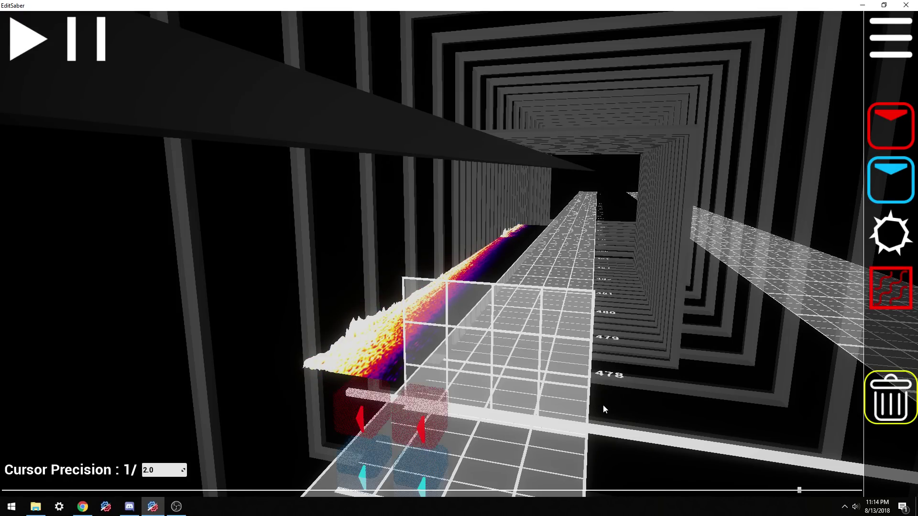
{"action": "scroll", "coordinate": [601, 407], "scroll_direction": "up", "scroll_amount": 20}
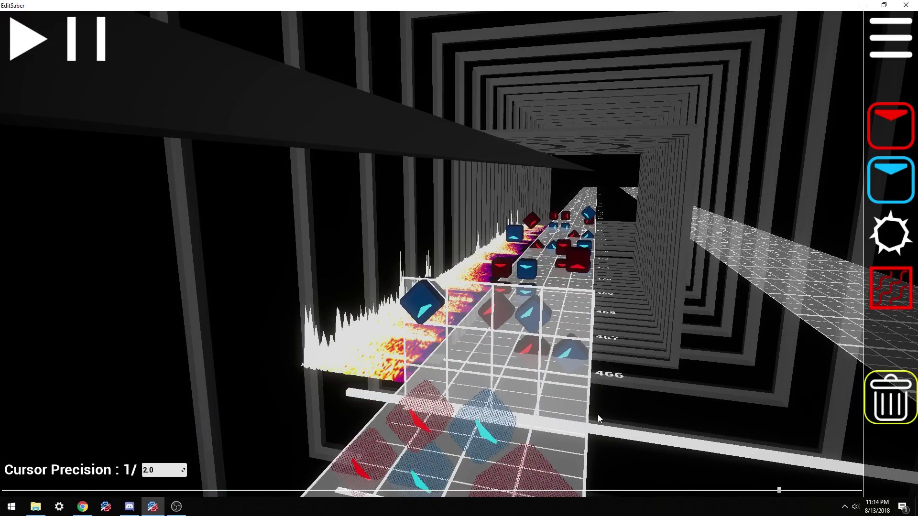
{"action": "scroll", "coordinate": [596, 423], "scroll_direction": "down", "scroll_amount": 9}
{"action": "right_click_drag", "start_coordinate": [596, 423], "coordinate": [543, 289]}
{"action": "scroll", "coordinate": [483, 269], "scroll_direction": "down", "scroll_amount": 4}
{"action": "scroll", "coordinate": [524, 282], "scroll_direction": "down", "scroll_amount": 16}
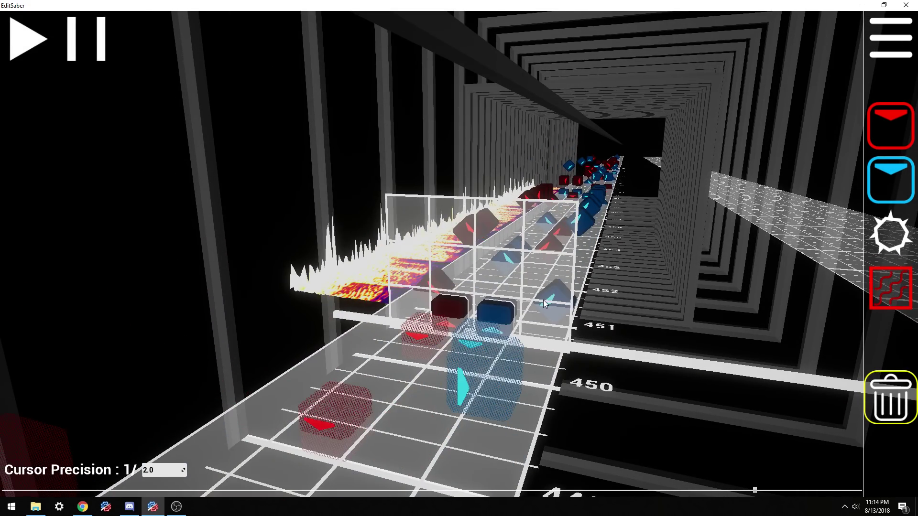
{"action": "scroll", "coordinate": [551, 322], "scroll_direction": "up", "scroll_amount": 20}
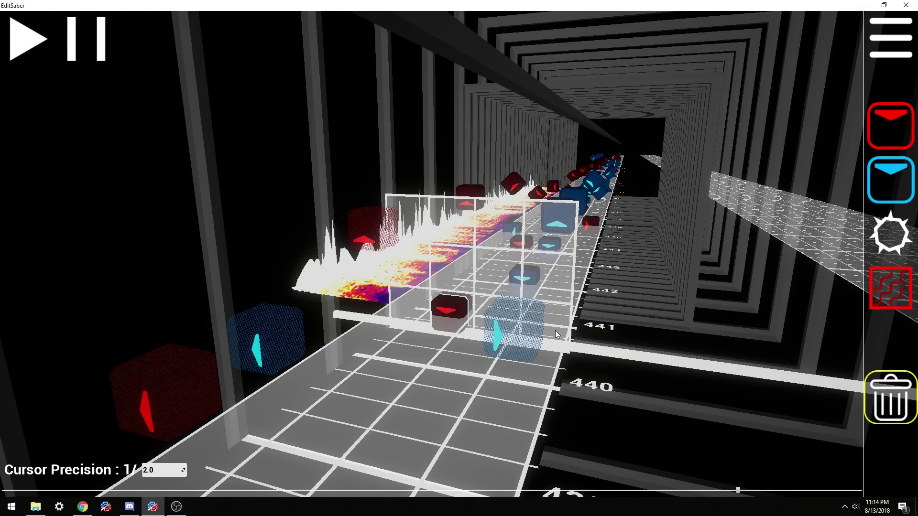
{"action": "scroll", "coordinate": [555, 332], "scroll_direction": "up", "scroll_amount": 6}
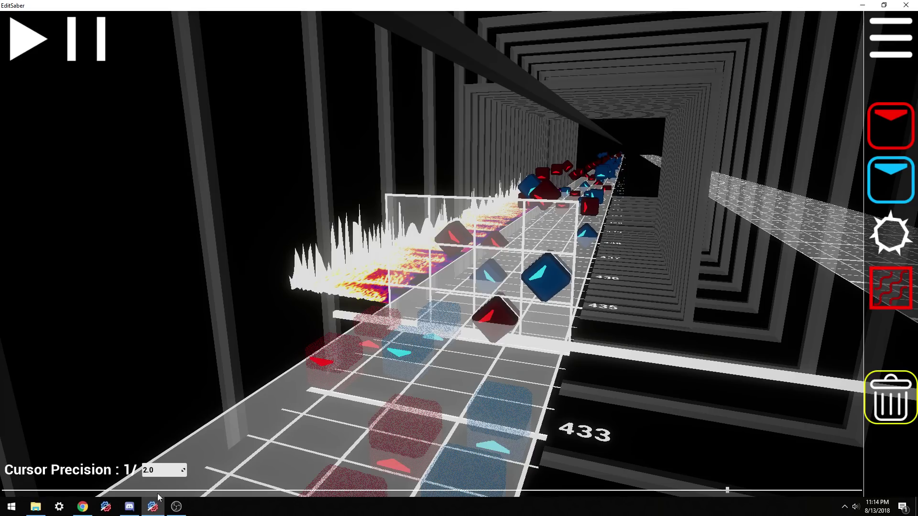
Step: Switch to File Explorer and open the Last Dance (Custic Remix) folder inside Beat Saber's CustomSongs folder
{"action": "left_click", "coordinate": [36, 507]}
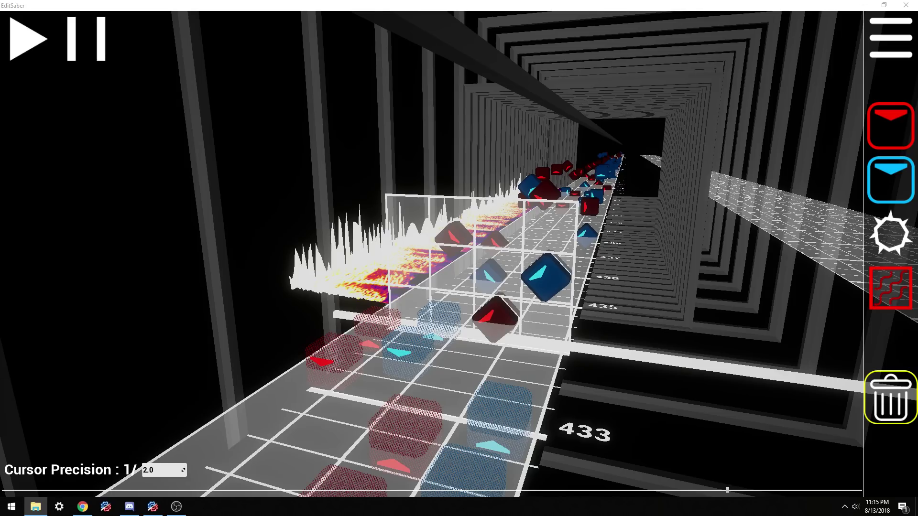
{"action": "left_click", "coordinate": [424, 215]}
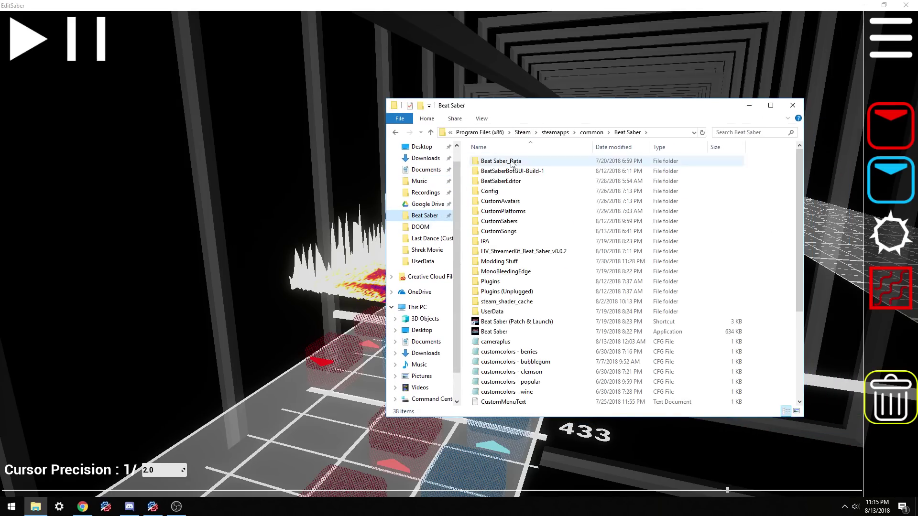
{"action": "double_click", "coordinate": [507, 232]}
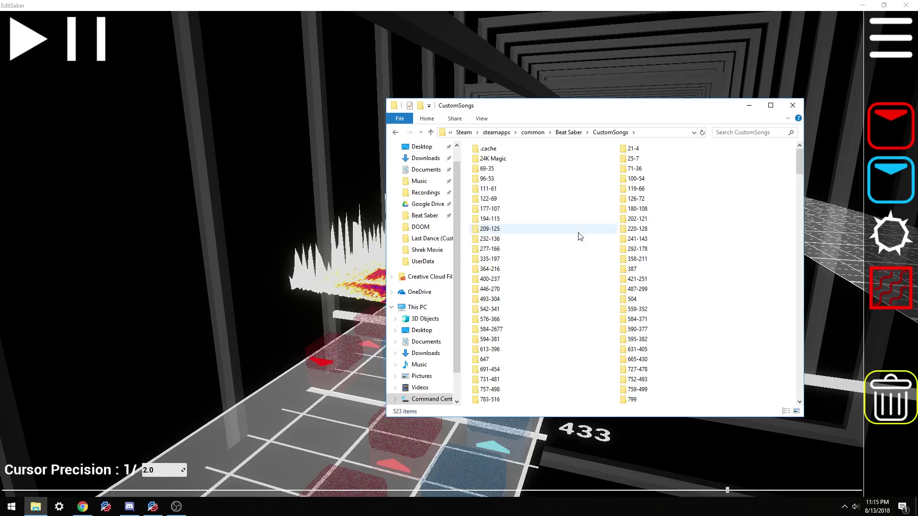
{"action": "left_click_drag", "start_coordinate": [799, 158], "coordinate": [794, 335]}
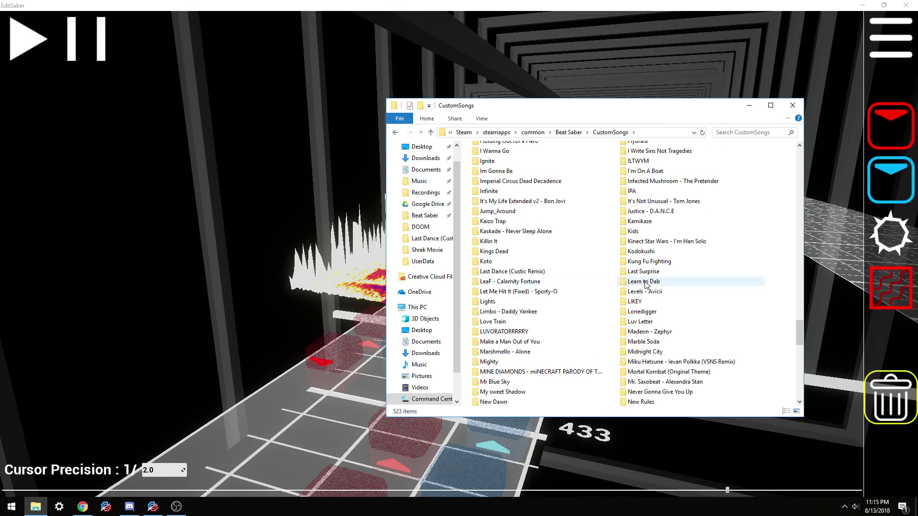
{"action": "left_click", "coordinate": [542, 272]}
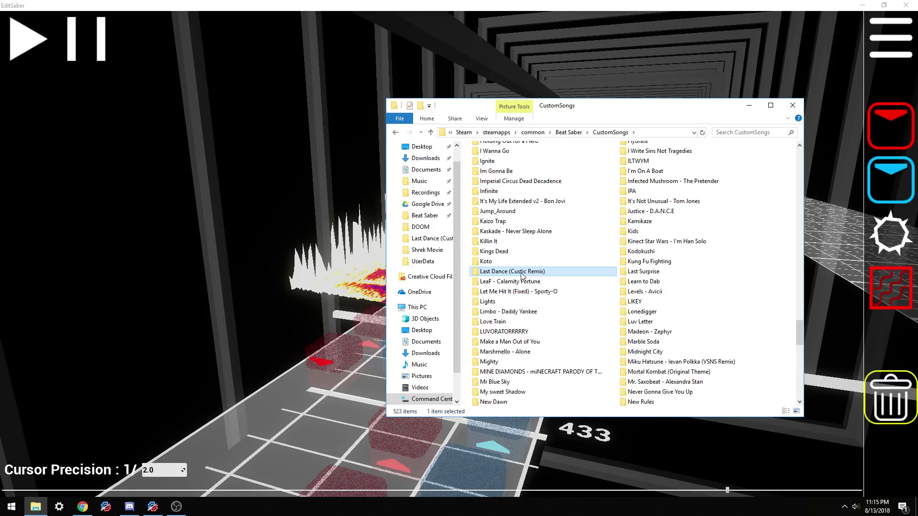
{"action": "double_click", "coordinate": [525, 274]}
Step: Delete the old Expert file, including from Google Drive, and replace it with a copy of ExpertPlus renamed Expert
{"action": "left_click", "coordinate": [605, 178]}
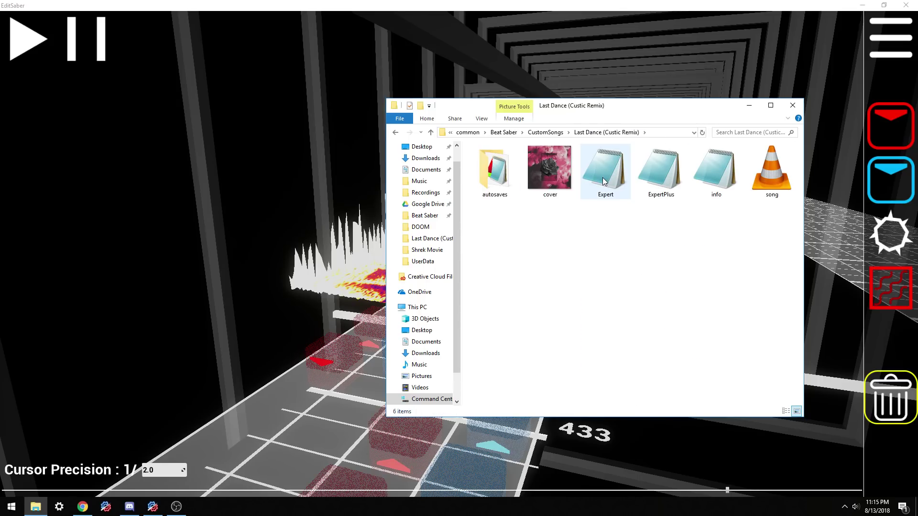
{"action": "key", "text": "Delete"}
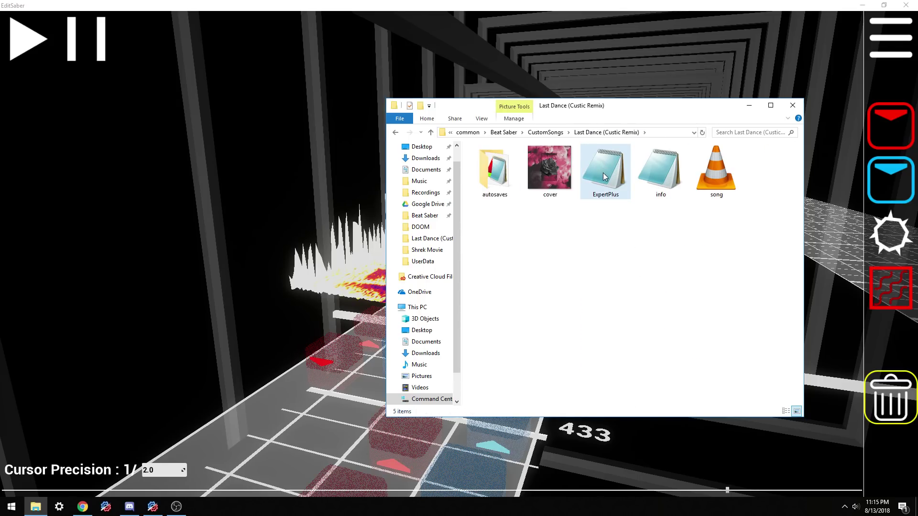
{"action": "left_click", "coordinate": [605, 176]}
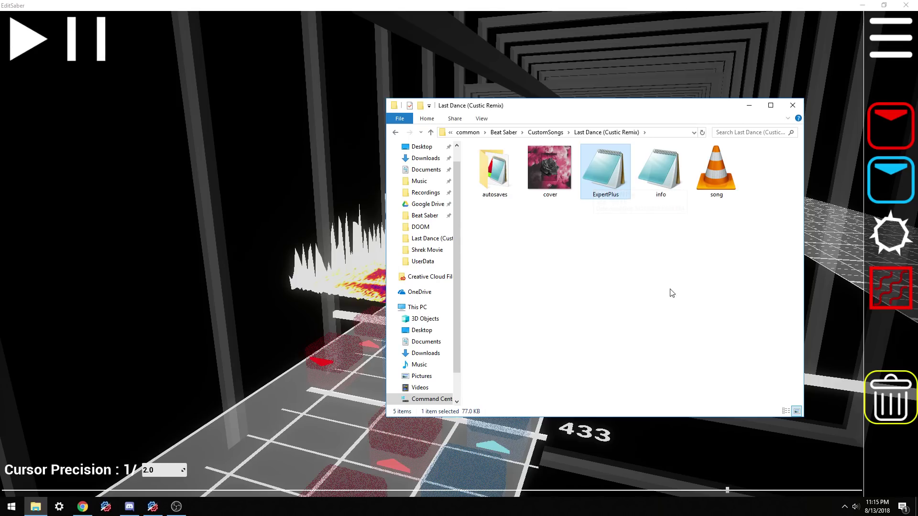
{"action": "key", "text": "ctrl+v"}
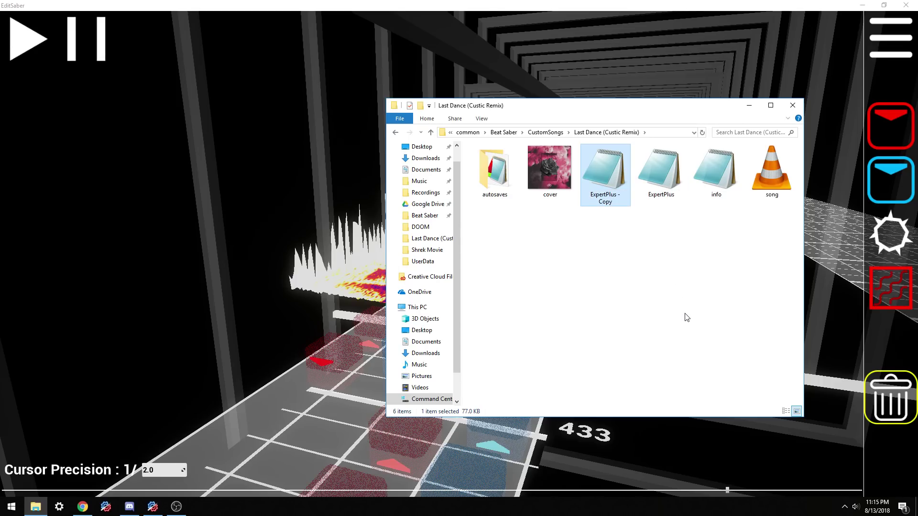
{"action": "left_click", "coordinate": [612, 200]}
{"action": "type", "text": "Expert"}
{"action": "left_click", "coordinate": [650, 246]}
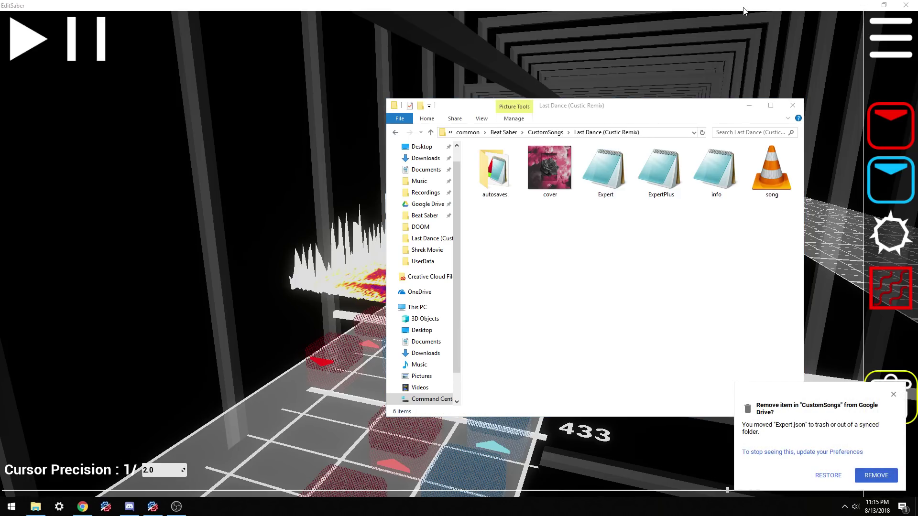
{"action": "left_click", "coordinate": [876, 475]}
Step: Switch back to EditSaber, save the map and return to the song's info and difficulties page
{"action": "left_click", "coordinate": [825, 204]}
{"action": "left_click", "coordinate": [890, 38]}
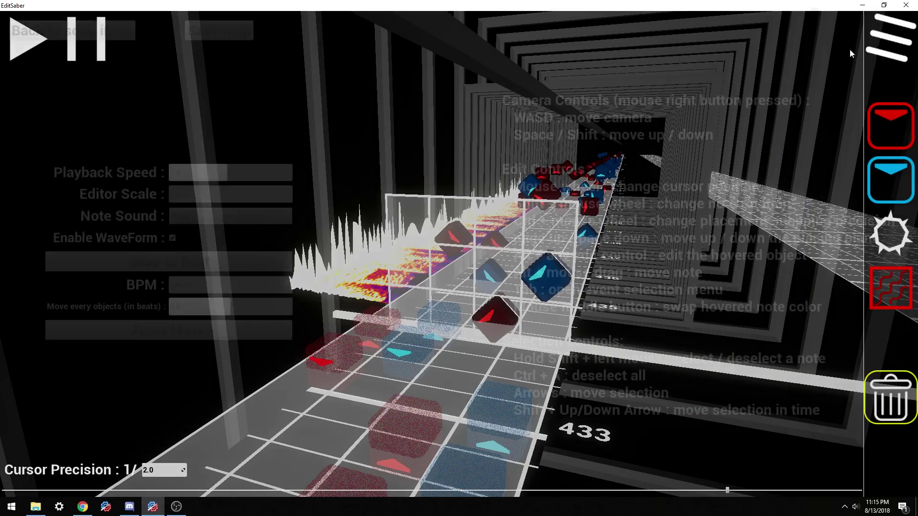
{"action": "left_click", "coordinate": [224, 31]}
{"action": "left_click", "coordinate": [71, 30]}
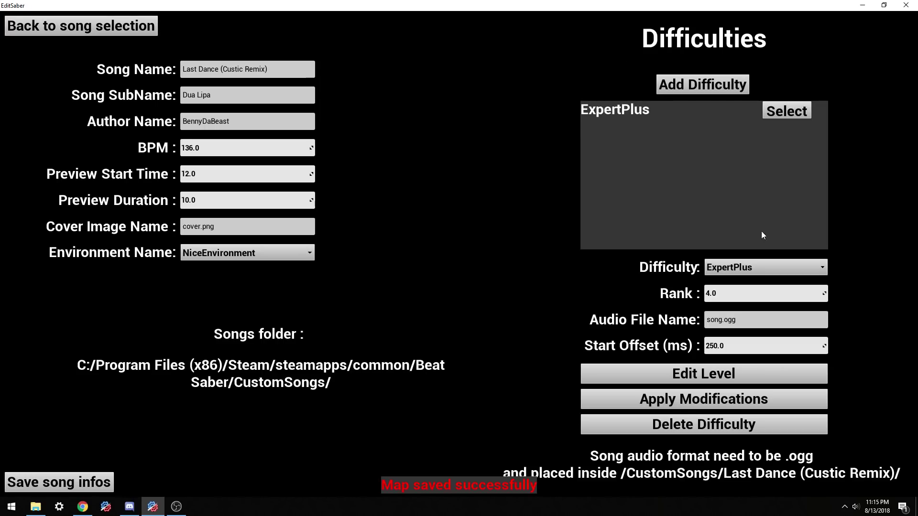
Step: Add a new difficulty to the song, set it to Expert and apply the modification
{"action": "left_click", "coordinate": [704, 87]}
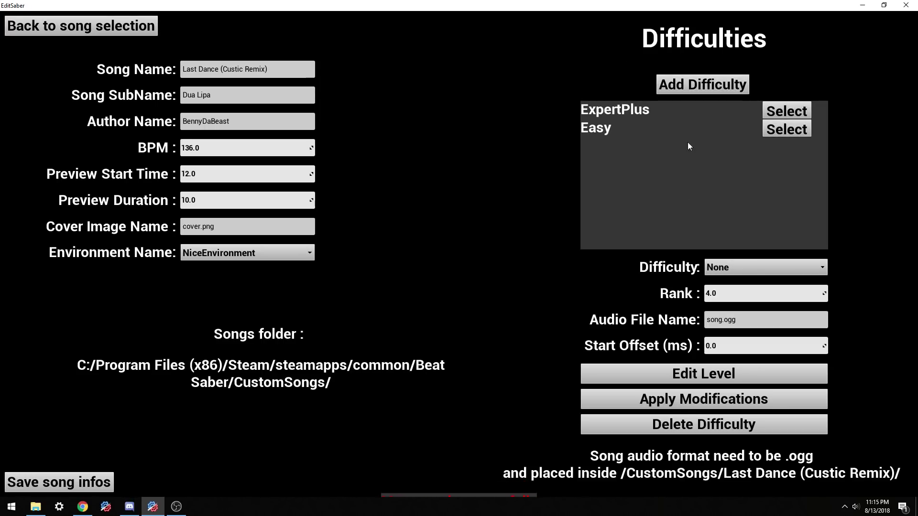
{"action": "left_click", "coordinate": [733, 268]}
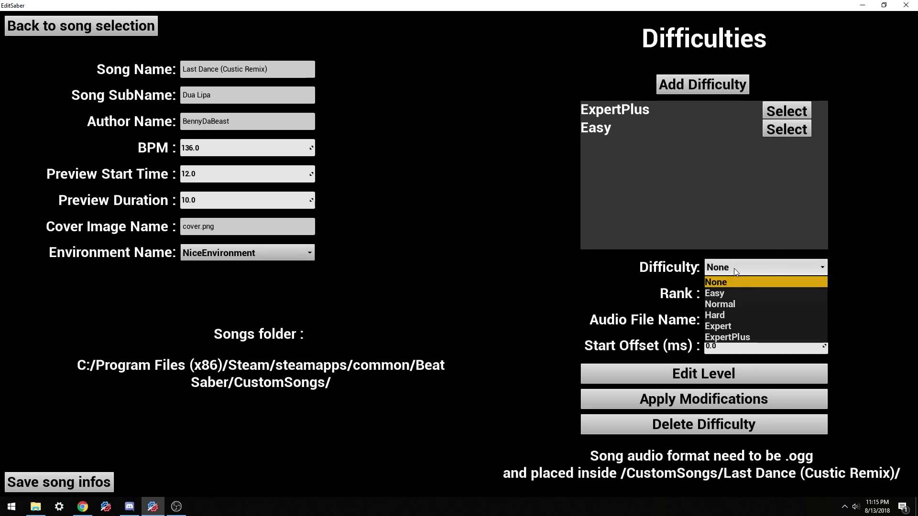
{"action": "left_click", "coordinate": [718, 326]}
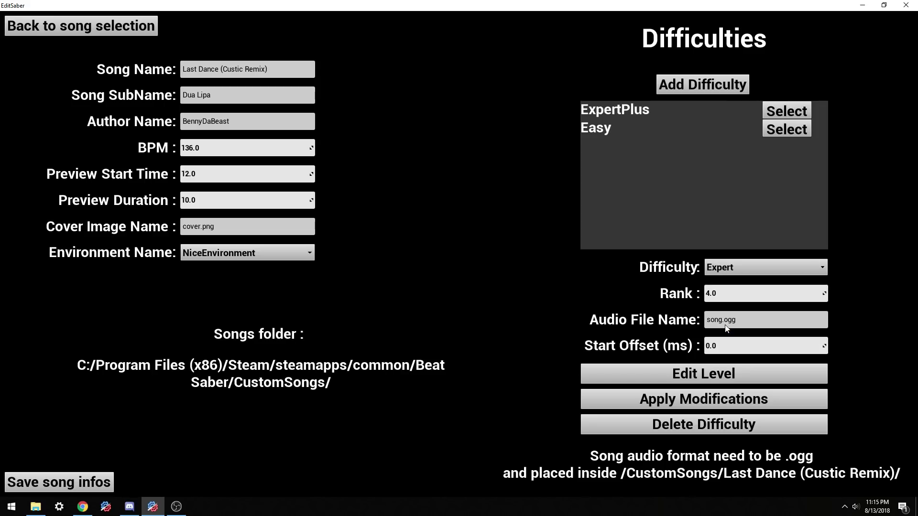
{"action": "left_click", "coordinate": [697, 403]}
Step: Open the Expert level, examine its notes up to about beat 31, and return to the song info page
{"action": "left_click", "coordinate": [785, 131]}
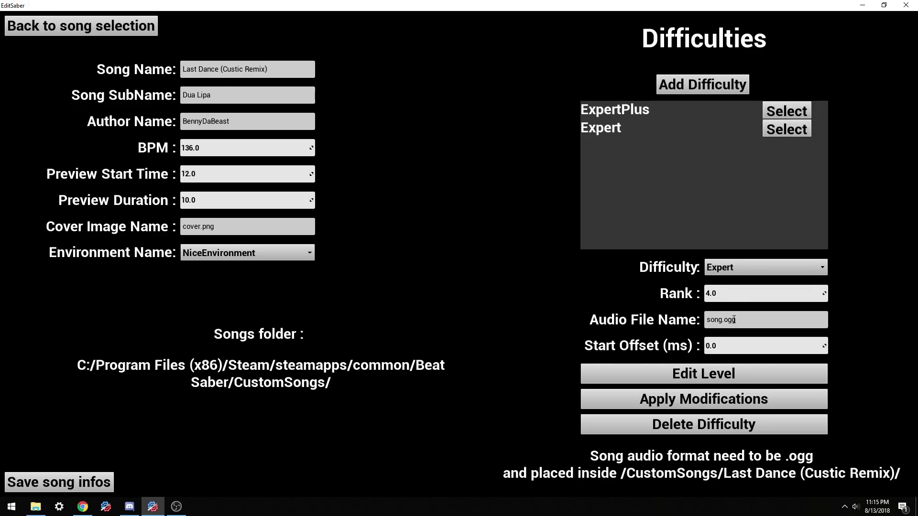
{"action": "left_click", "coordinate": [712, 375]}
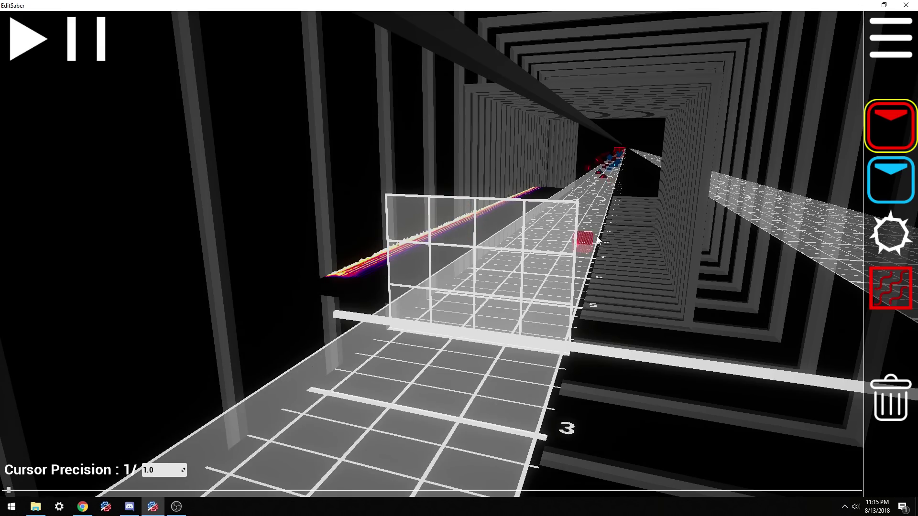
{"action": "scroll", "coordinate": [587, 235], "scroll_direction": "up", "scroll_amount": 14}
{"action": "key", "text": "5"}
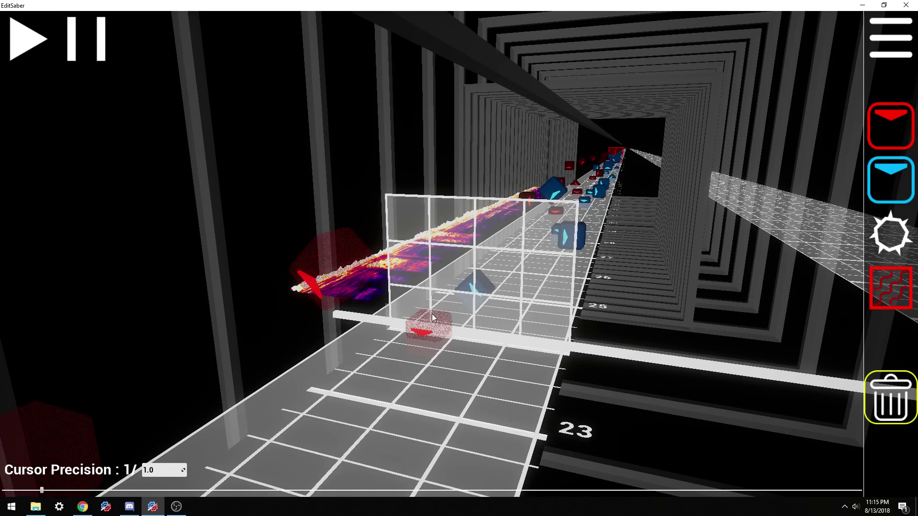
{"action": "scroll", "coordinate": [474, 306], "scroll_direction": "down", "scroll_amount": 2}
{"action": "scroll", "coordinate": [498, 282], "scroll_direction": "down", "scroll_amount": 1}
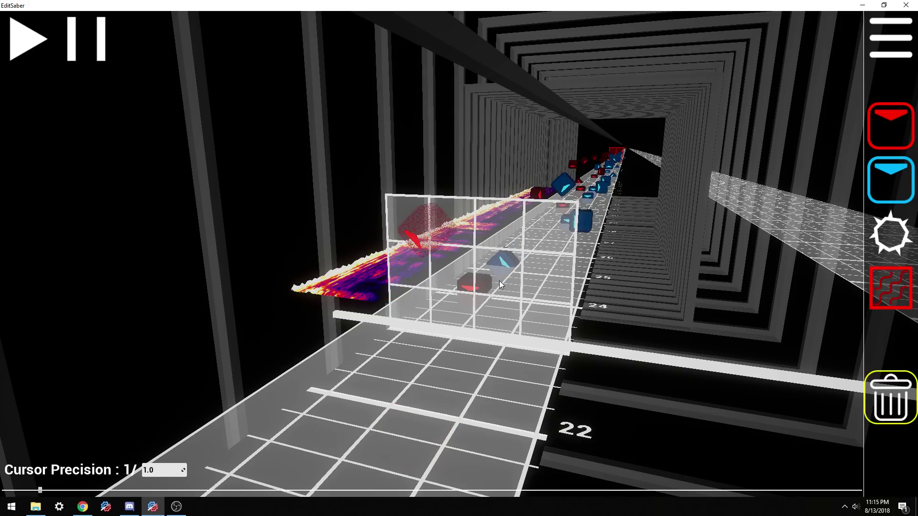
{"action": "scroll", "coordinate": [516, 268], "scroll_direction": "down", "scroll_amount": 3}
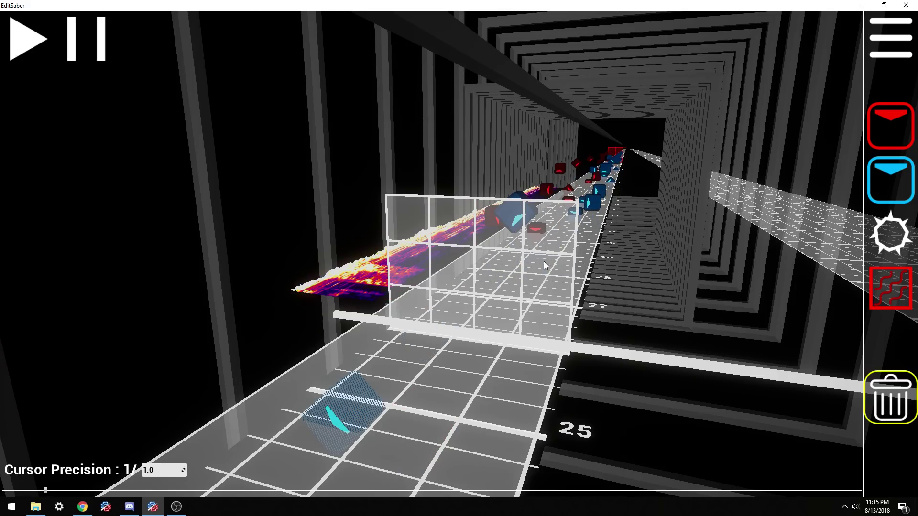
{"action": "scroll", "coordinate": [544, 261], "scroll_direction": "up", "scroll_amount": 9}
{"action": "scroll", "coordinate": [586, 244], "scroll_direction": "down", "scroll_amount": 14}
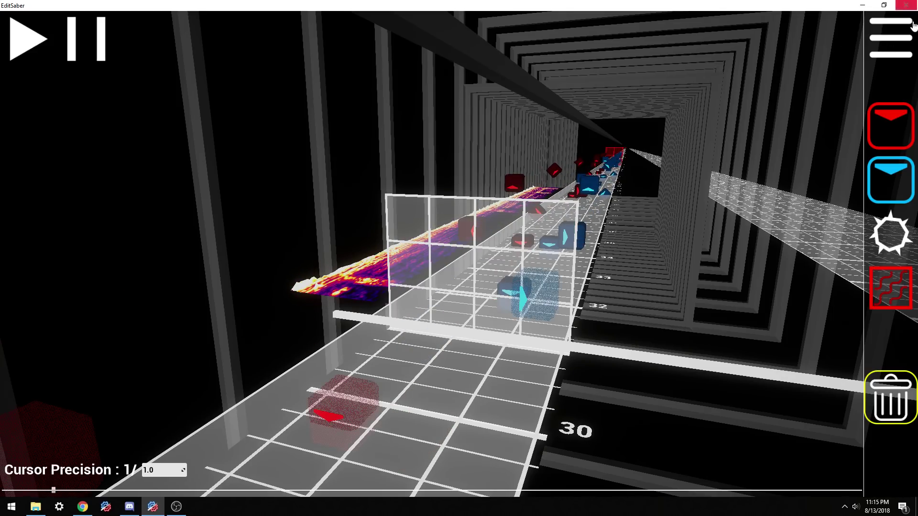
{"action": "left_click", "coordinate": [891, 47]}
{"action": "left_click", "coordinate": [108, 33]}
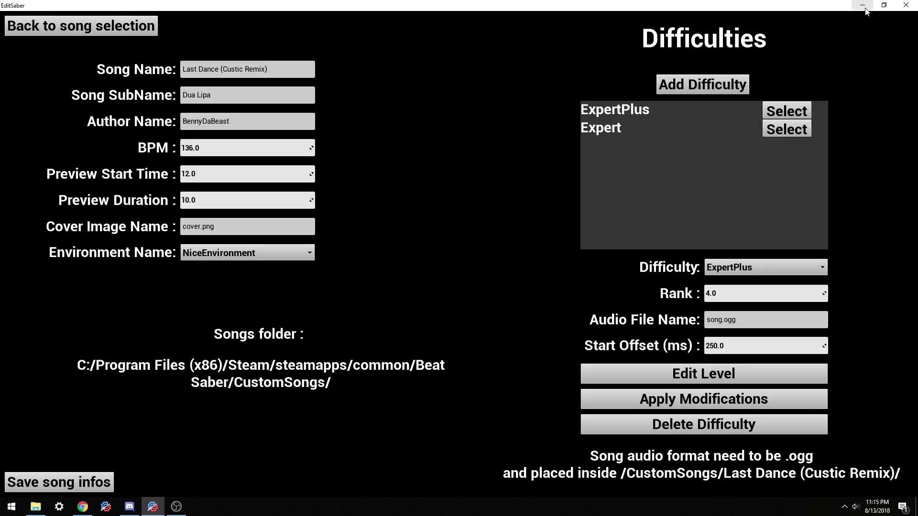
Step: Switch to File Explorer and compress the Last Dance (Custic Remix) folder in CustomSongs into a zip archive with 7-Zip
{"action": "left_click", "coordinate": [35, 506]}
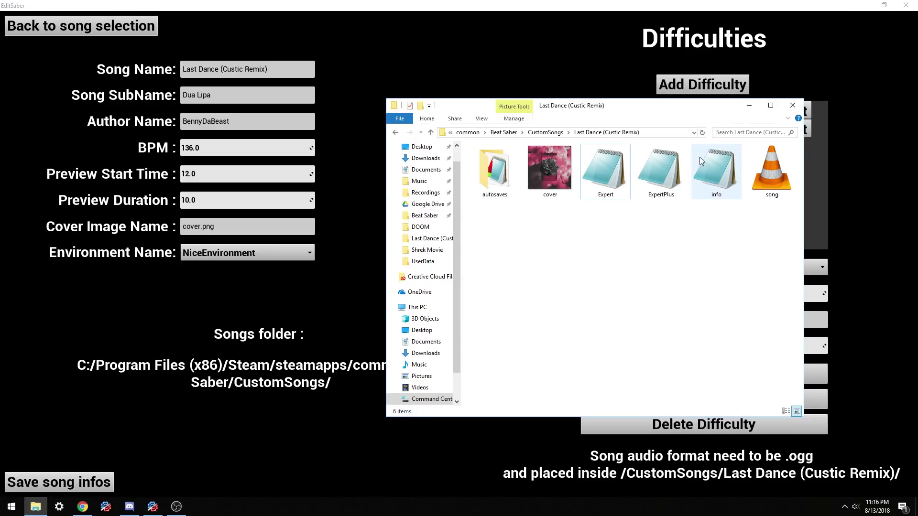
{"action": "left_click", "coordinate": [545, 132]}
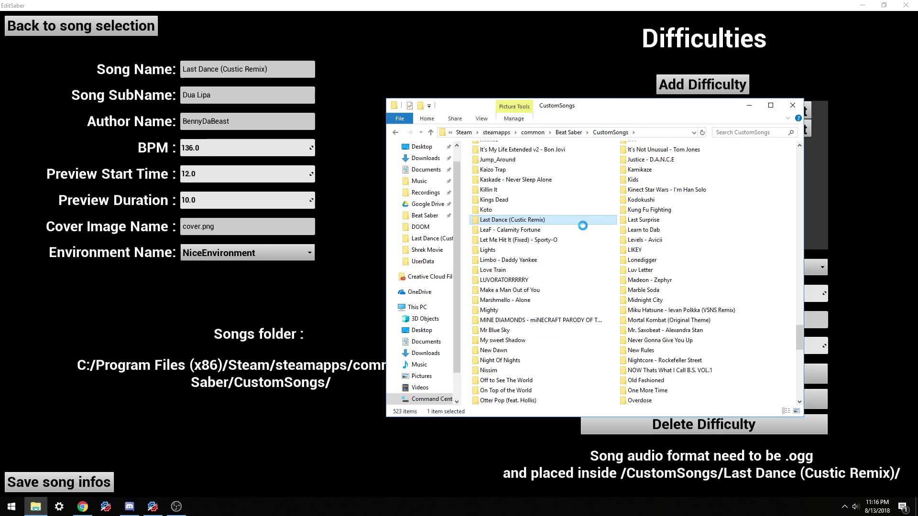
{"action": "right_click", "coordinate": [525, 221]}
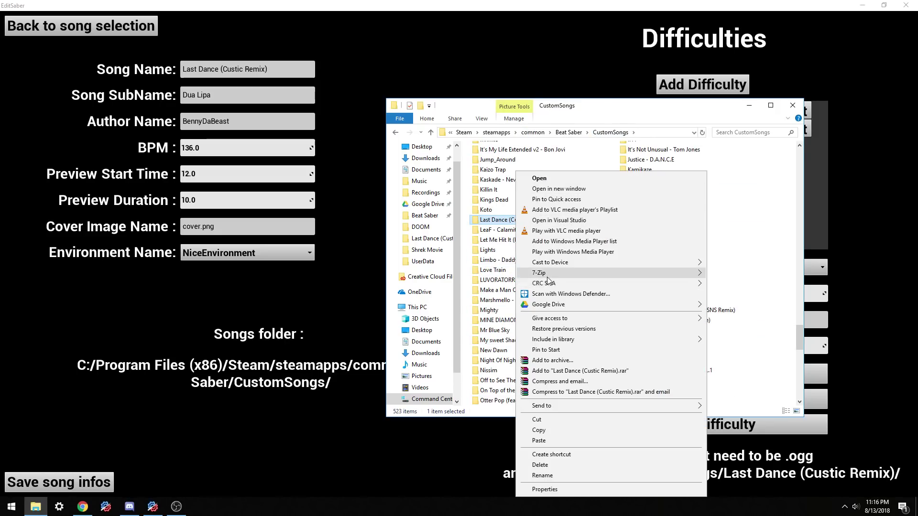
{"action": "mouse_move", "coordinate": [540, 275]}
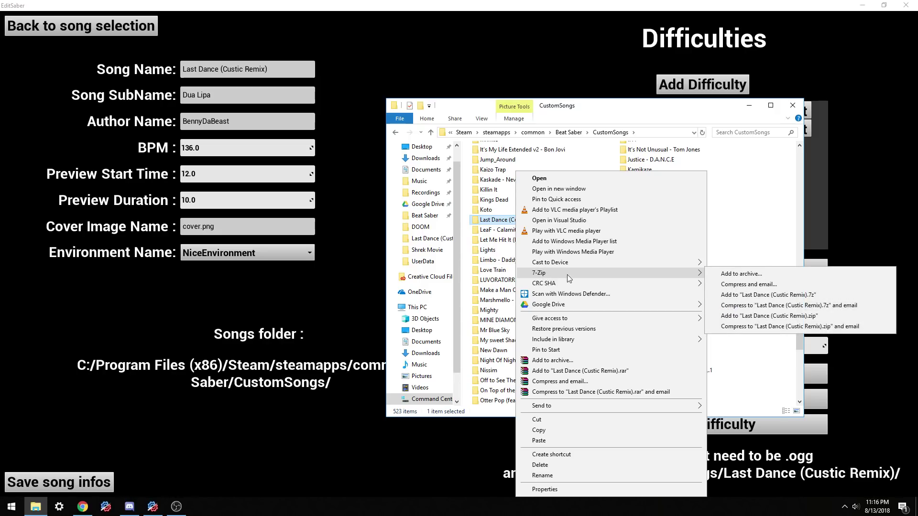
{"action": "left_click", "coordinate": [743, 316]}
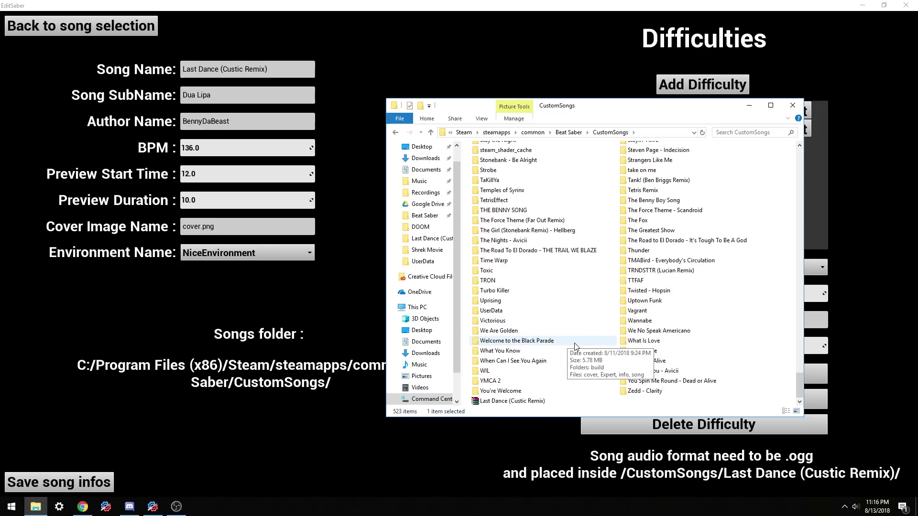
Step: Switch to Chrome and open the beatsaver.com website
{"action": "left_click", "coordinate": [83, 506]}
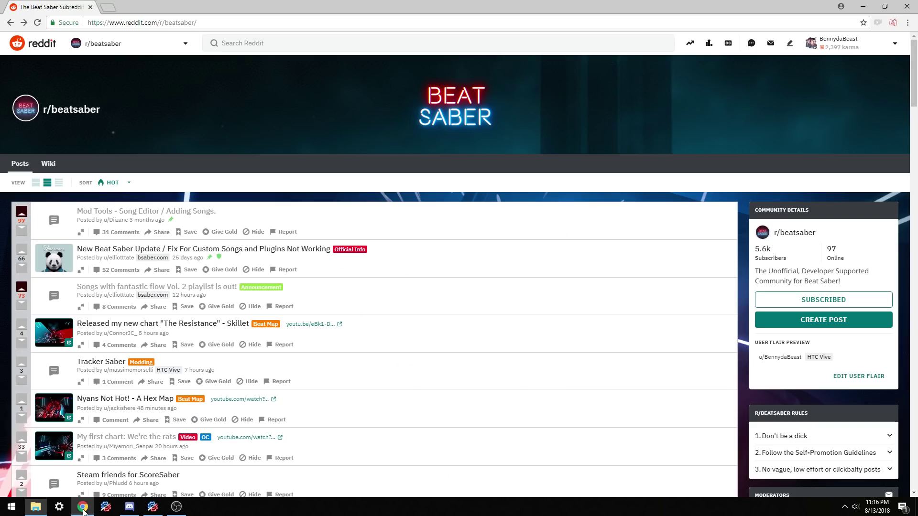
{"action": "left_click", "coordinate": [220, 22]}
{"action": "type", "text": "b"}
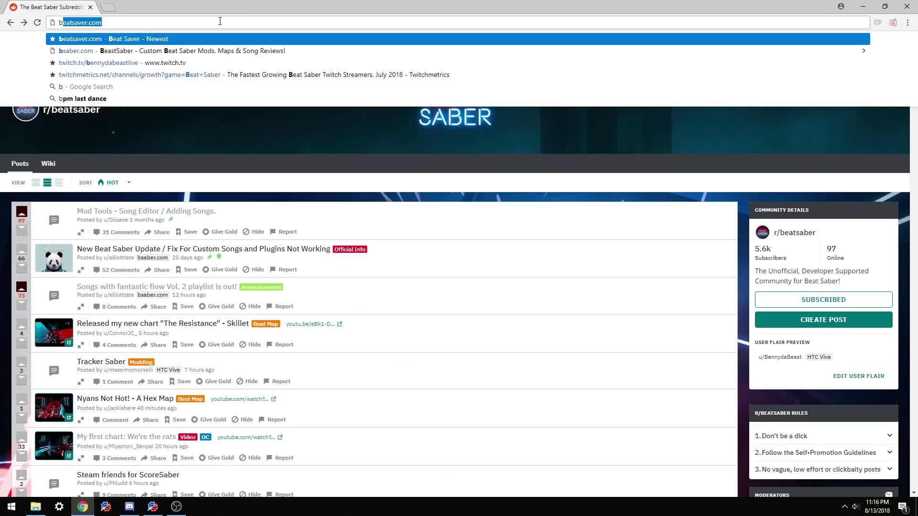
{"action": "type", "text": "eatsaver.com"}
{"action": "key", "text": "Return"}
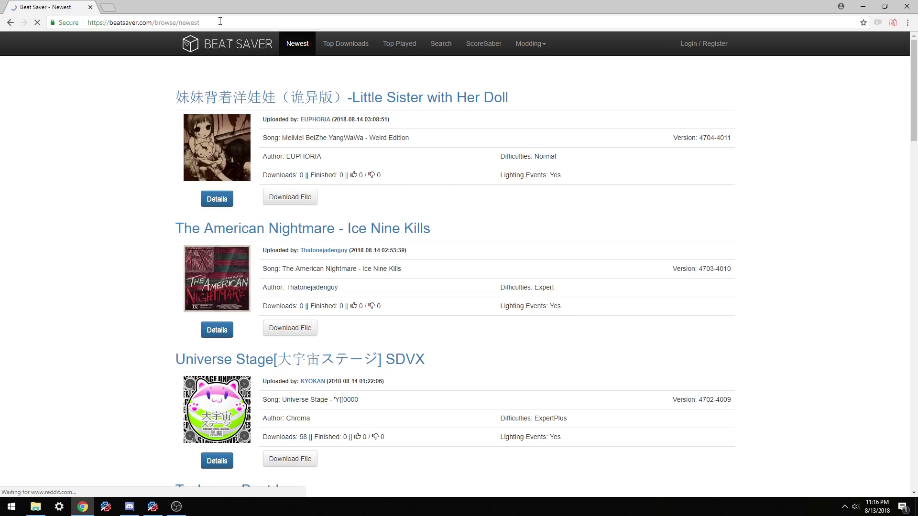
Step: Sign in to Beat Saver with the saved credentials and open the song upload page
{"action": "left_click", "coordinate": [709, 44]}
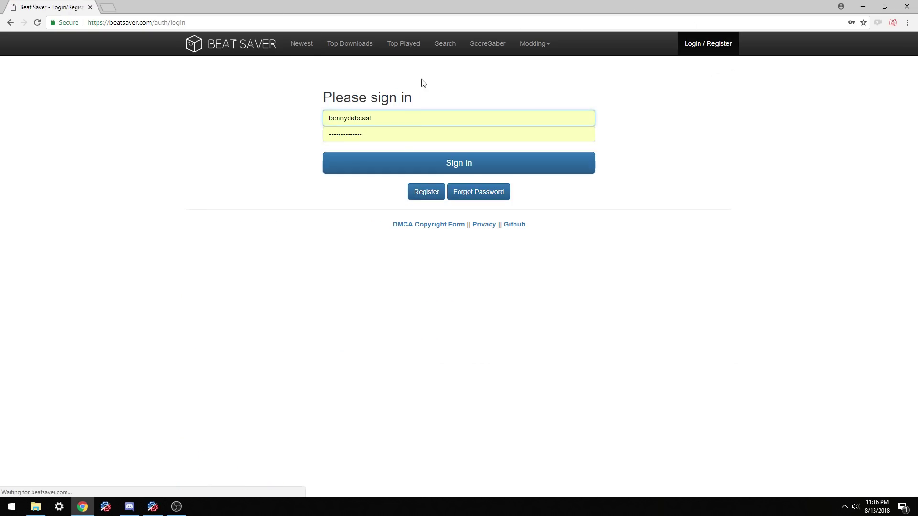
{"action": "left_click", "coordinate": [483, 167]}
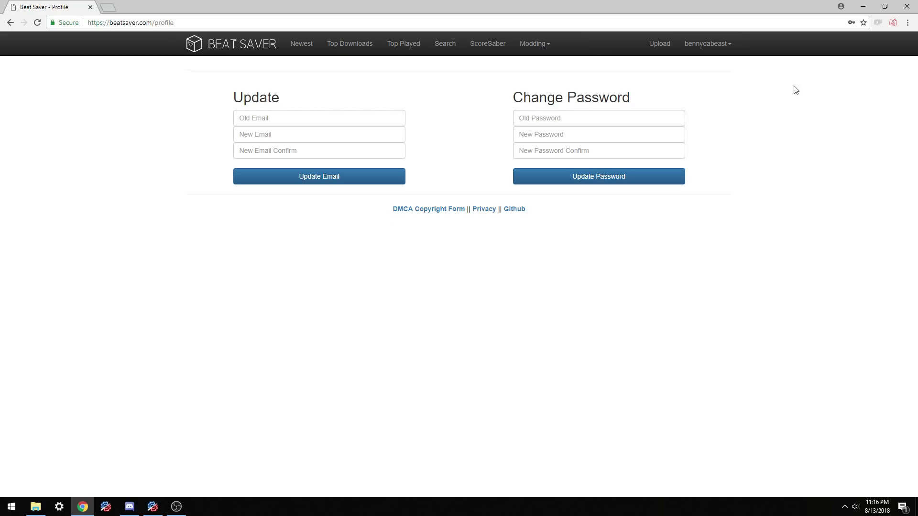
{"action": "left_click", "coordinate": [660, 44]}
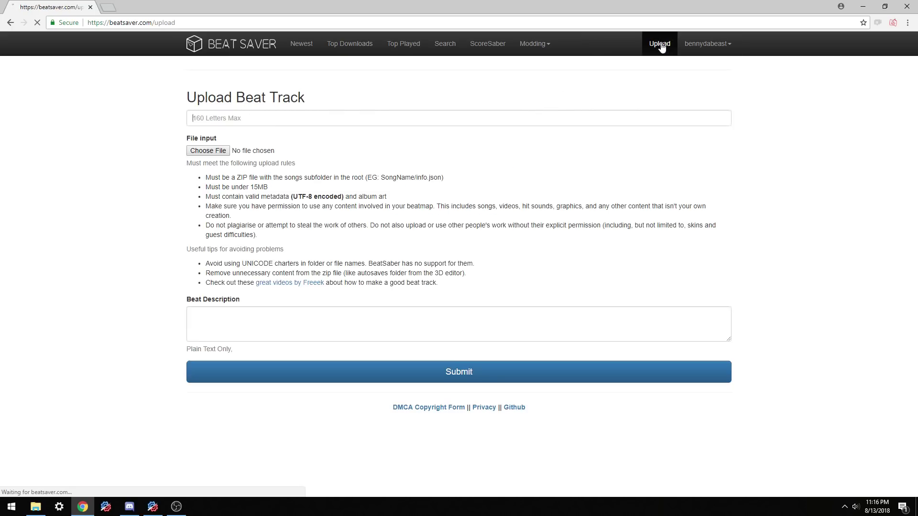
Step: Attach Last Dance (Custic Remix).zip from CustomSongs and title the track "Last Dance (Custic Remix) by" followed by the mapper's name
{"action": "left_click", "coordinate": [206, 152]}
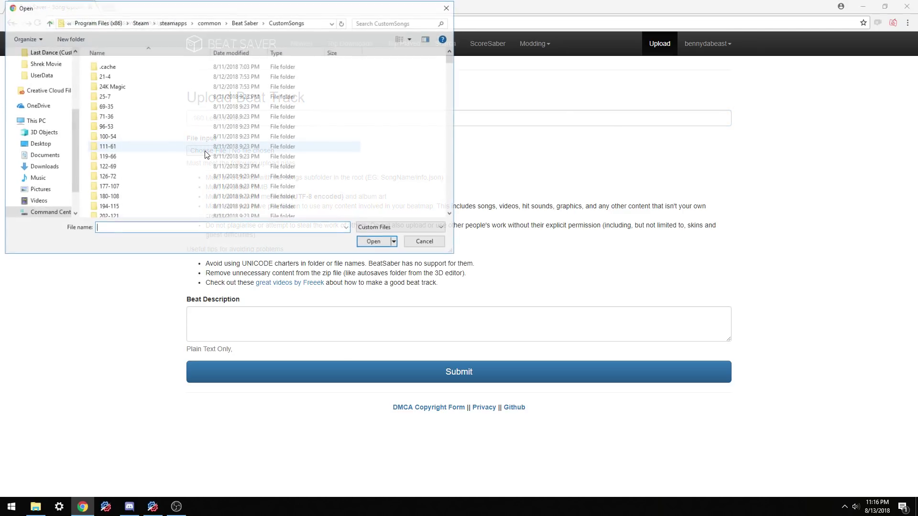
{"action": "left_click_drag", "start_coordinate": [451, 56], "coordinate": [440, 219]}
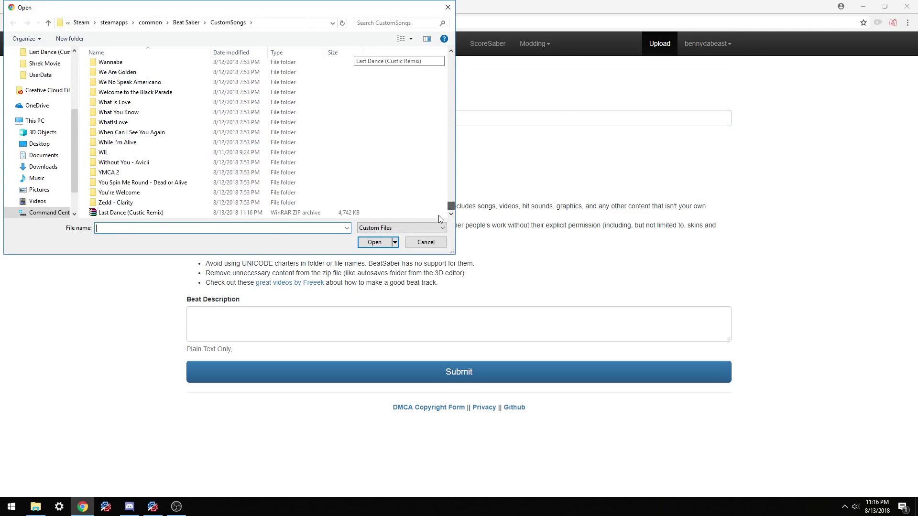
{"action": "left_click", "coordinate": [153, 213]}
{"action": "left_click", "coordinate": [375, 242]}
{"action": "left_click", "coordinate": [263, 118]}
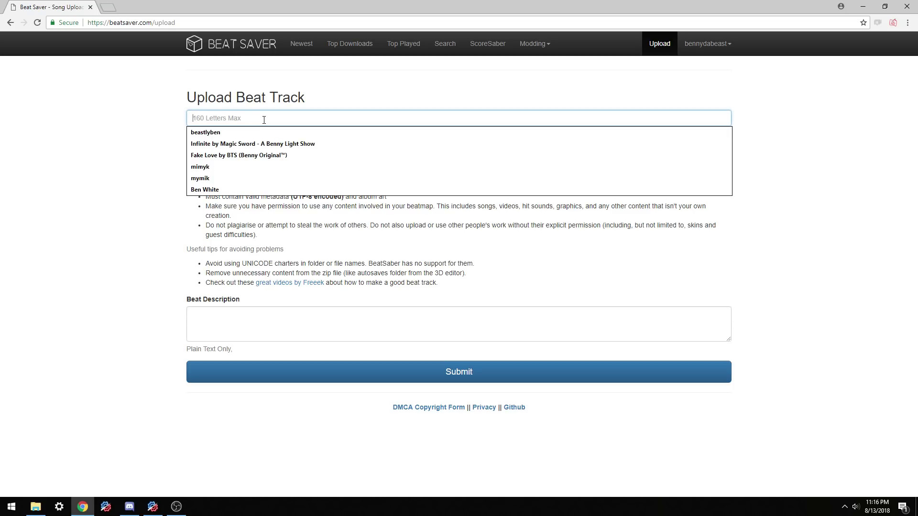
{"action": "type", "text": "Last Dance (Custic Remix) by"}
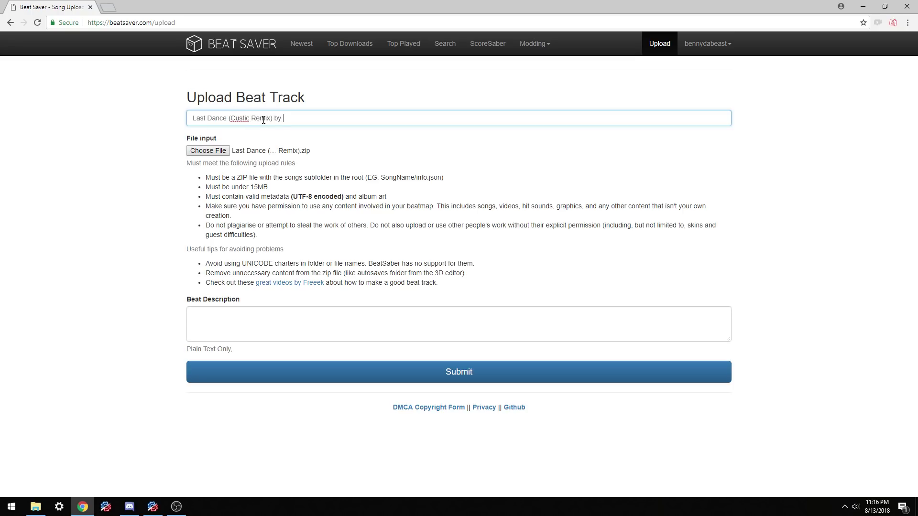
{"action": "left_click", "coordinate": [285, 324]}
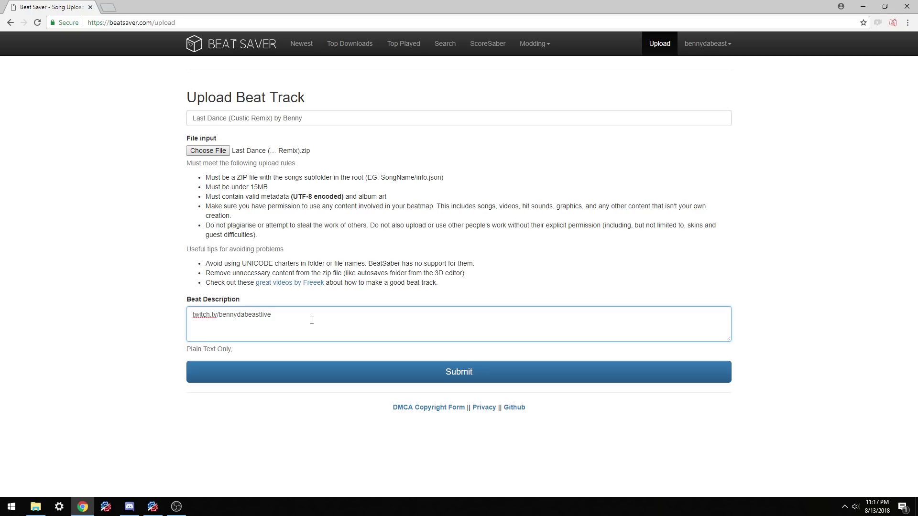
{"action": "left_click_drag", "start_coordinate": [319, 320], "coordinate": [162, 318]}
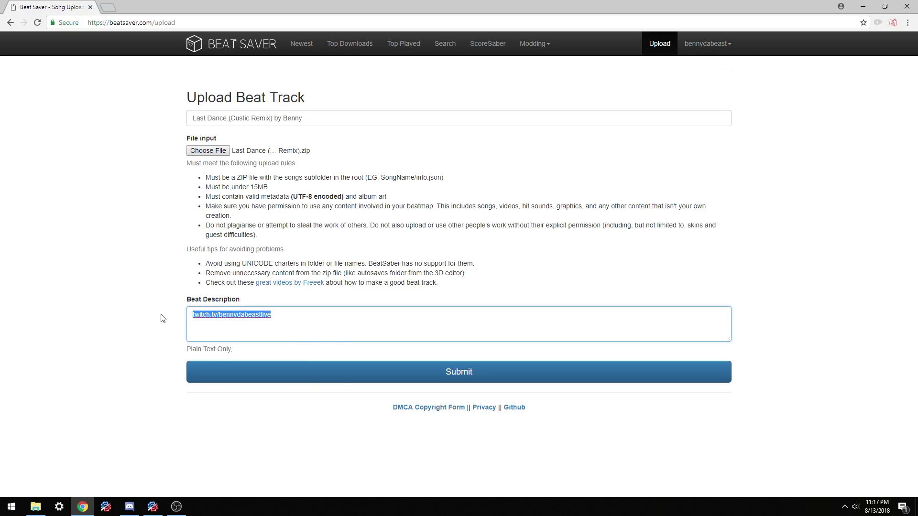
{"action": "key", "text": "BackSpace"}
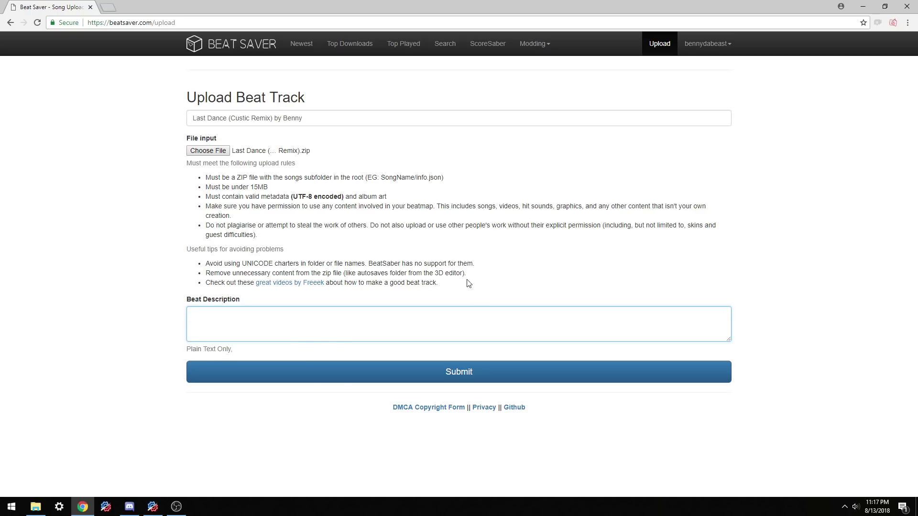
{"action": "left_click", "coordinate": [488, 291]}
{"action": "left_click_drag", "start_coordinate": [473, 286], "coordinate": [184, 264]}
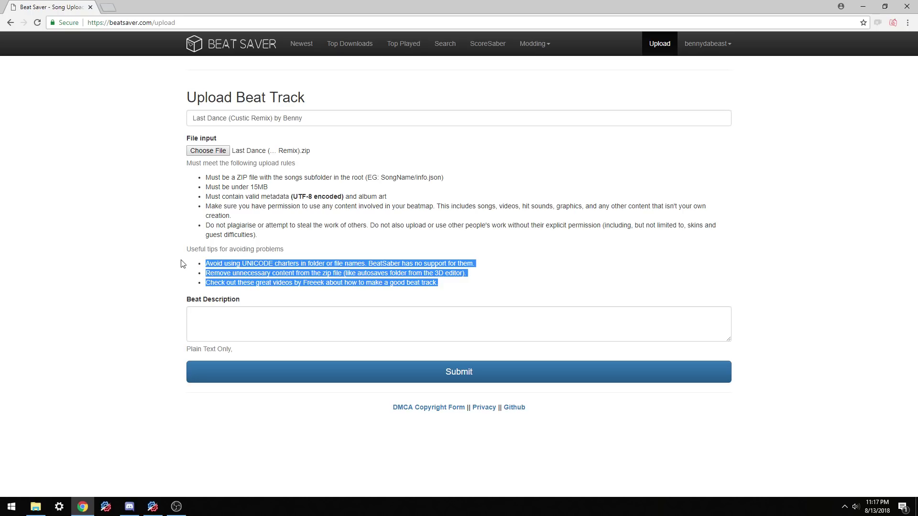
{"action": "left_click", "coordinate": [244, 258]}
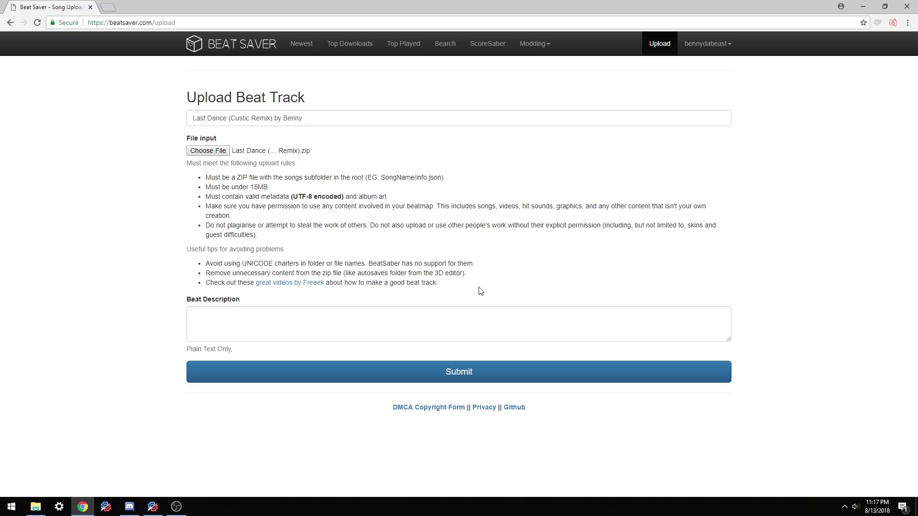
{"action": "left_click_drag", "start_coordinate": [481, 291], "coordinate": [183, 248]}
{"action": "left_click", "coordinate": [184, 249]}
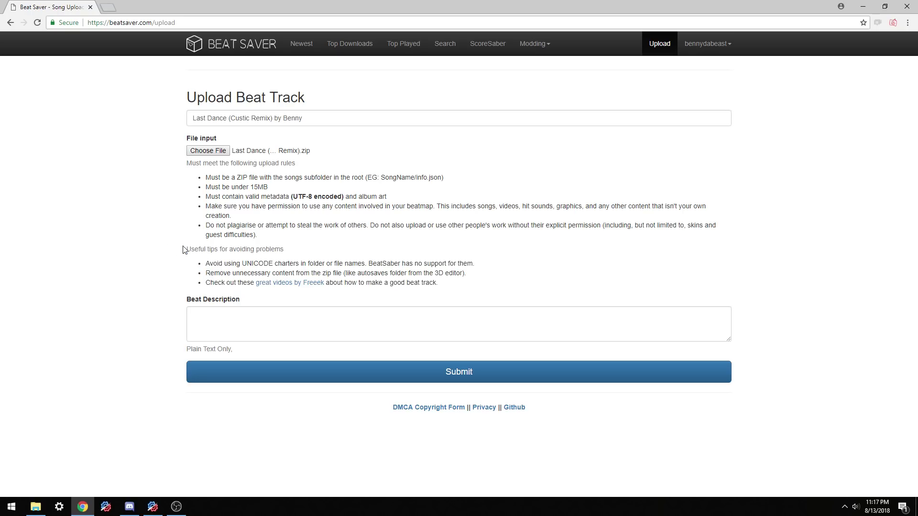